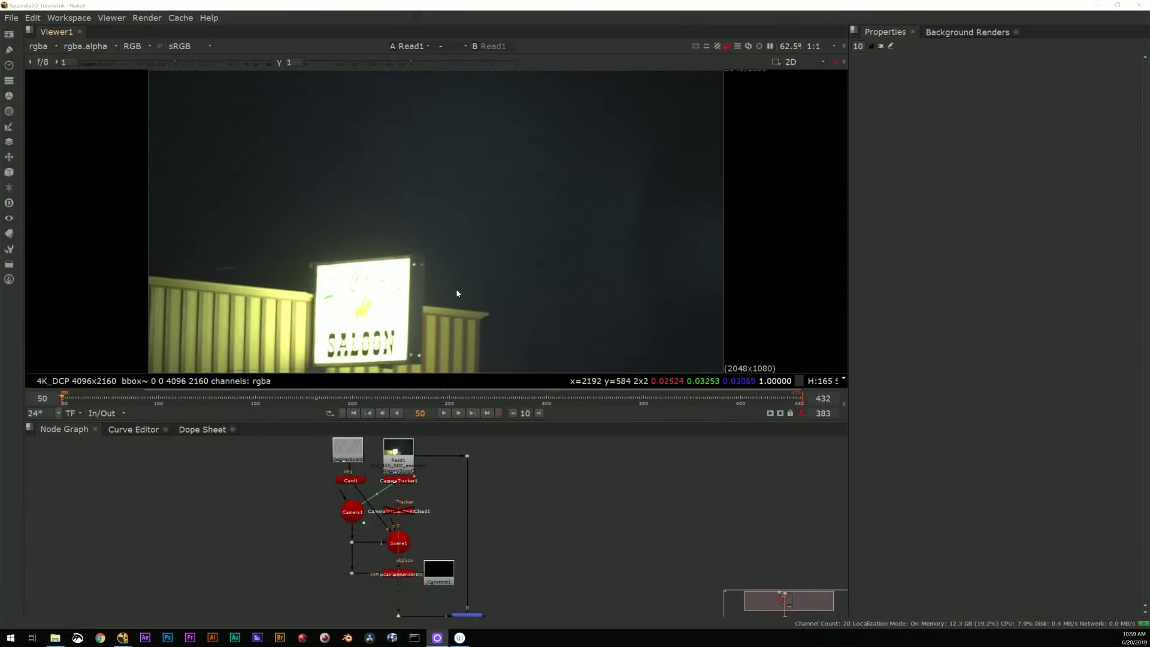
Play the Read1 footage in the viewer, stop it partway and return to the first frame, 50.
middle_click_drag(455, 291, 459, 290)
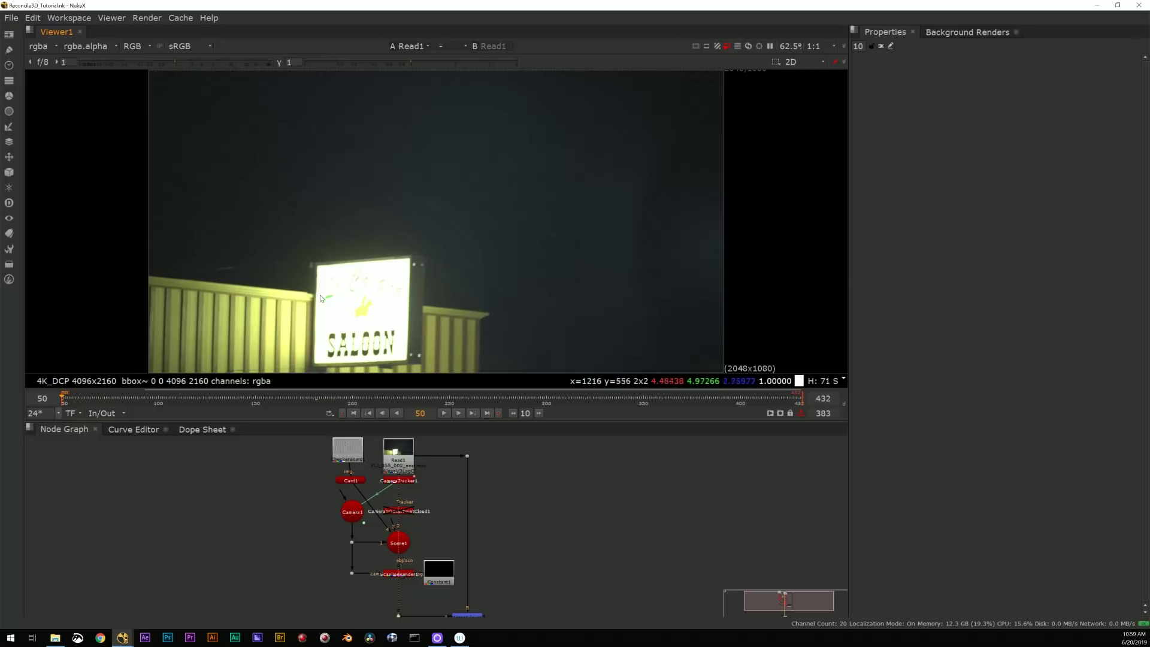
key("l")
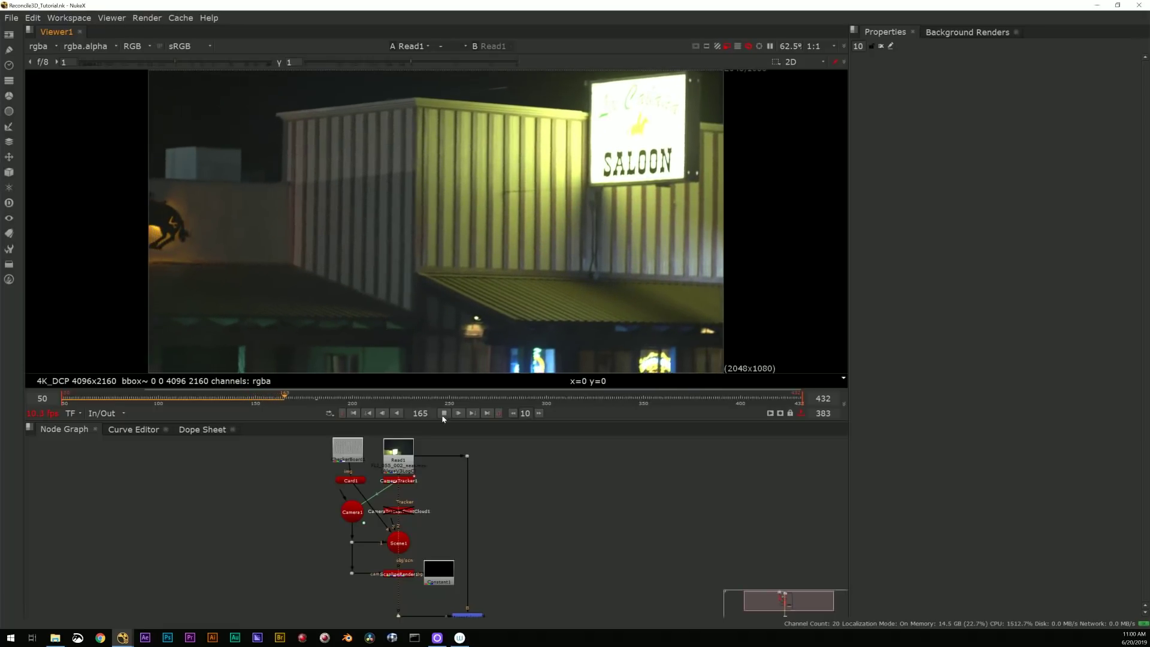
left_click(444, 413)
left_click(355, 412)
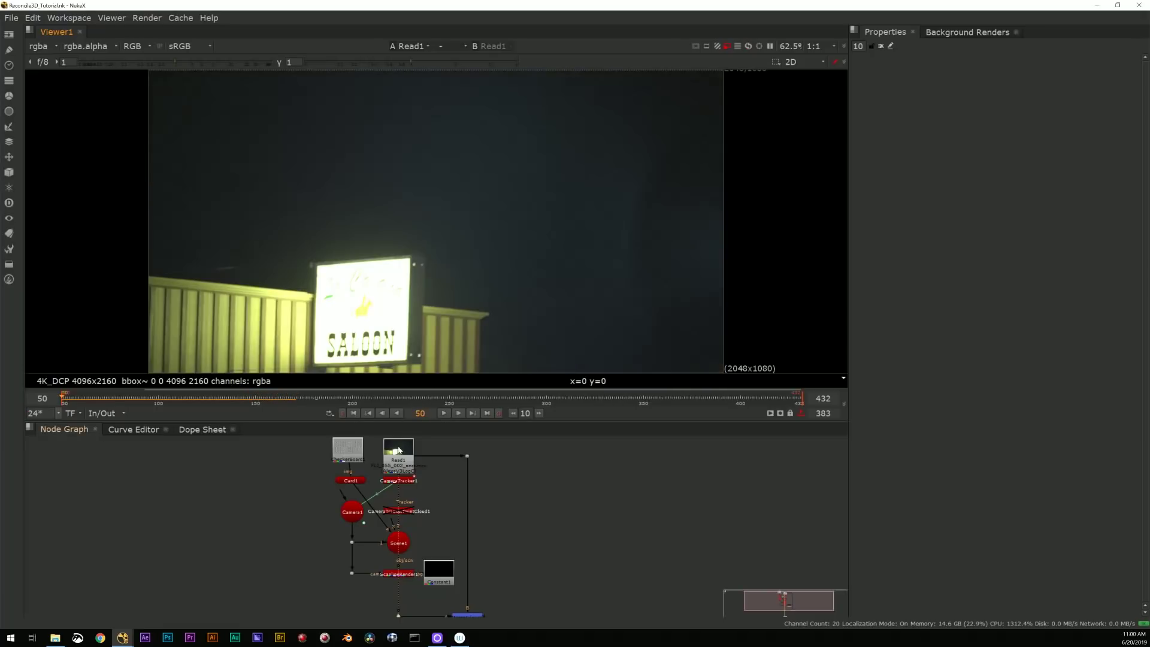
Open the CameraTracker1 properties and examine its tracks over the footage at frame 165.
left_click(405, 480)
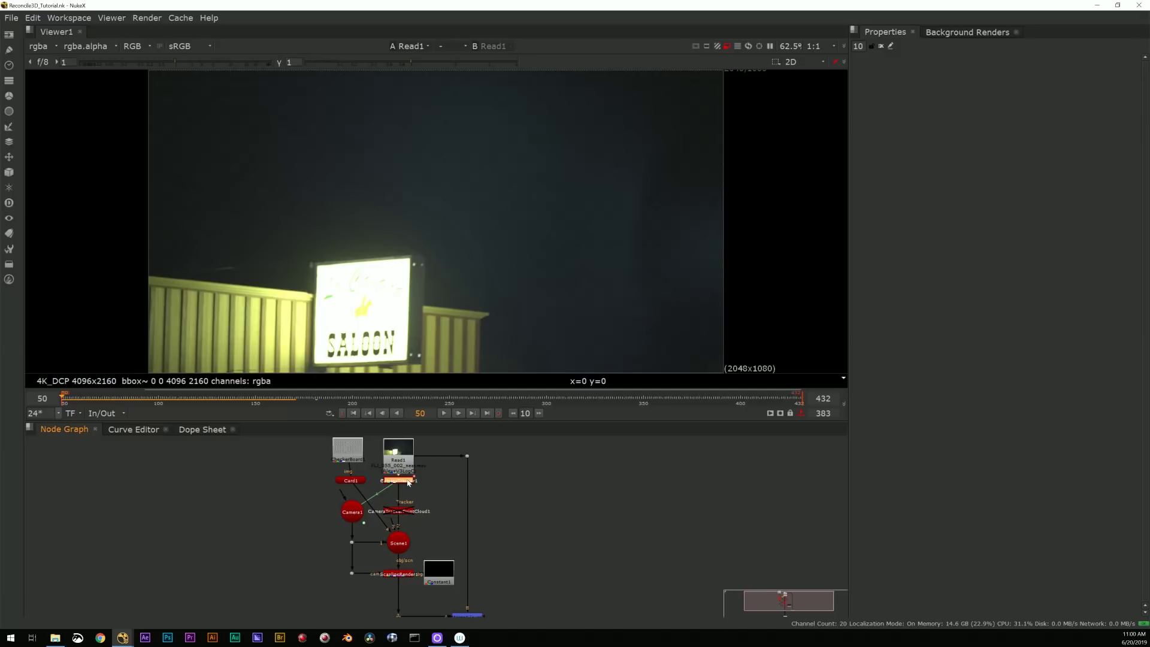
double_click(411, 483)
left_click(271, 400)
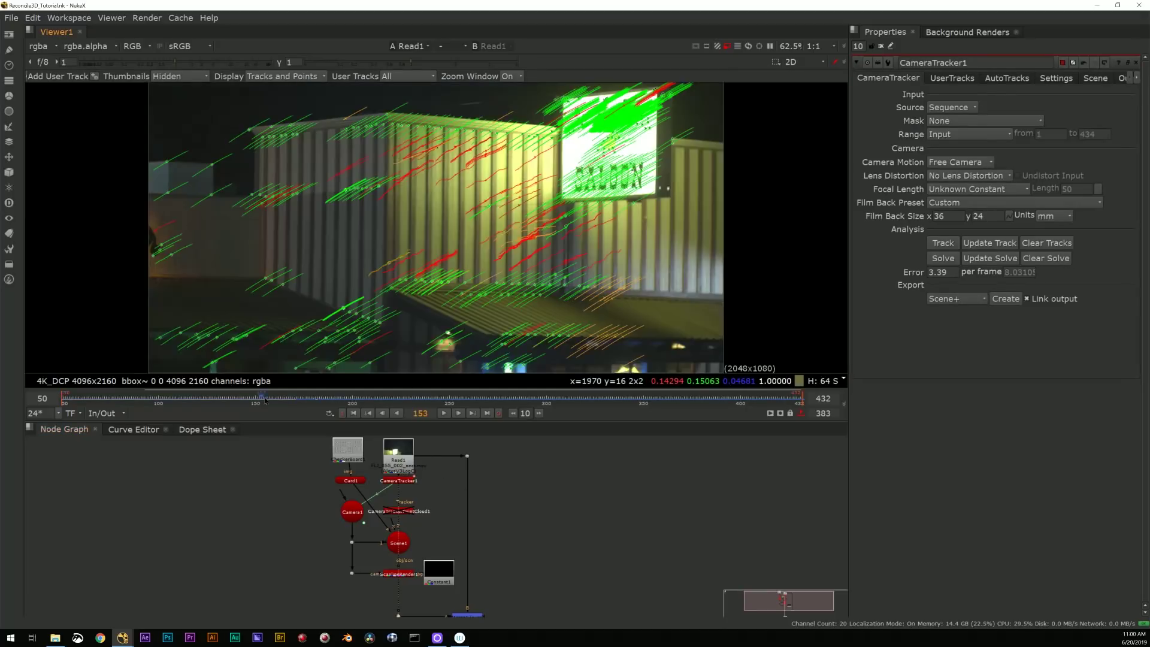
mouse_move(271, 400)
left_mouse_down()
mouse_move(295, 400)
mouse_move(285, 401)
left_mouse_up()
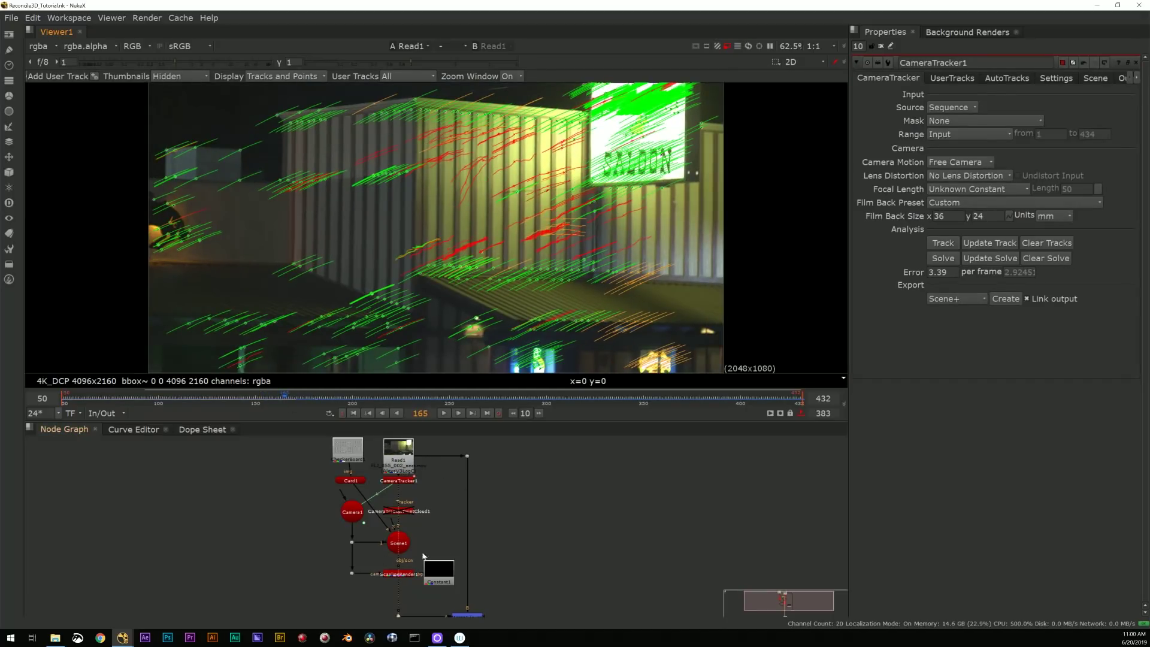
View the ScanlineRender1 output with CameraTrackerPointCloud1 enabled and Card1 disabled.
left_click(400, 575)
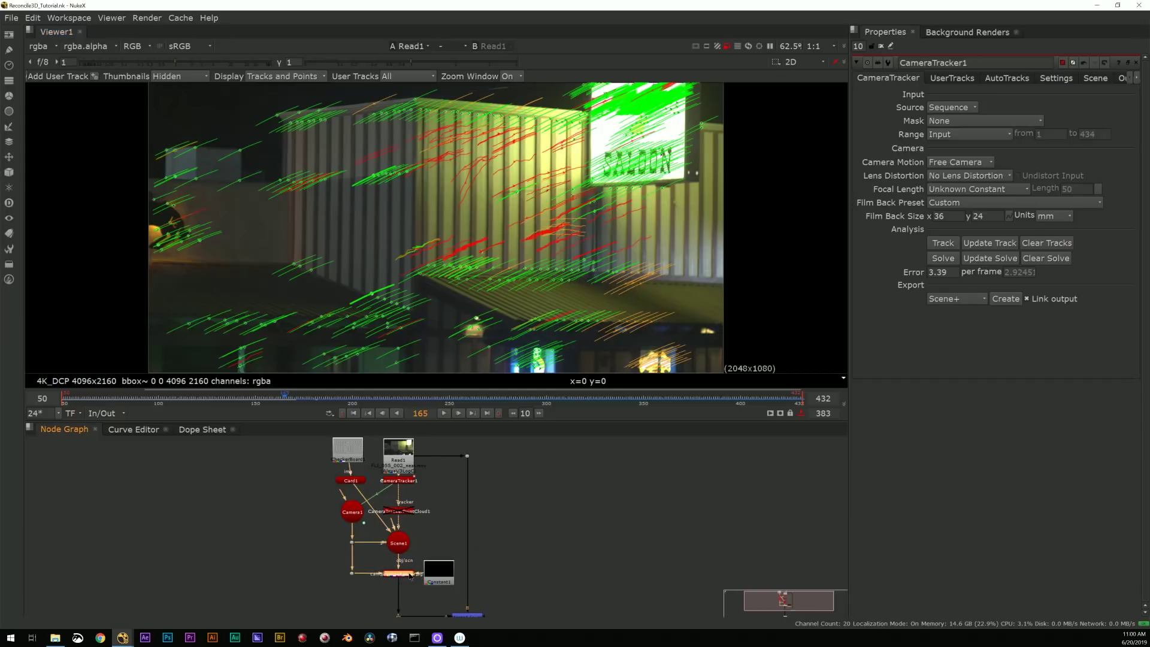
key("1")
left_click(511, 489)
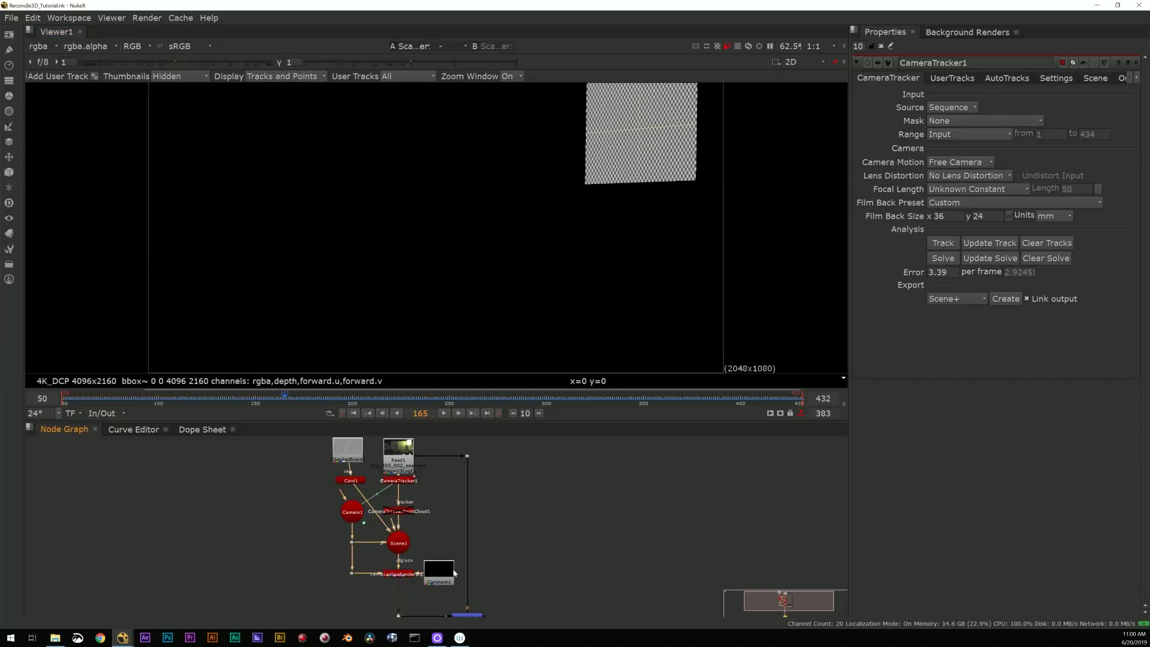
middle_click_drag(457, 577, 469, 548)
left_click(430, 489)
key("d")
left_click(362, 451)
key("d")
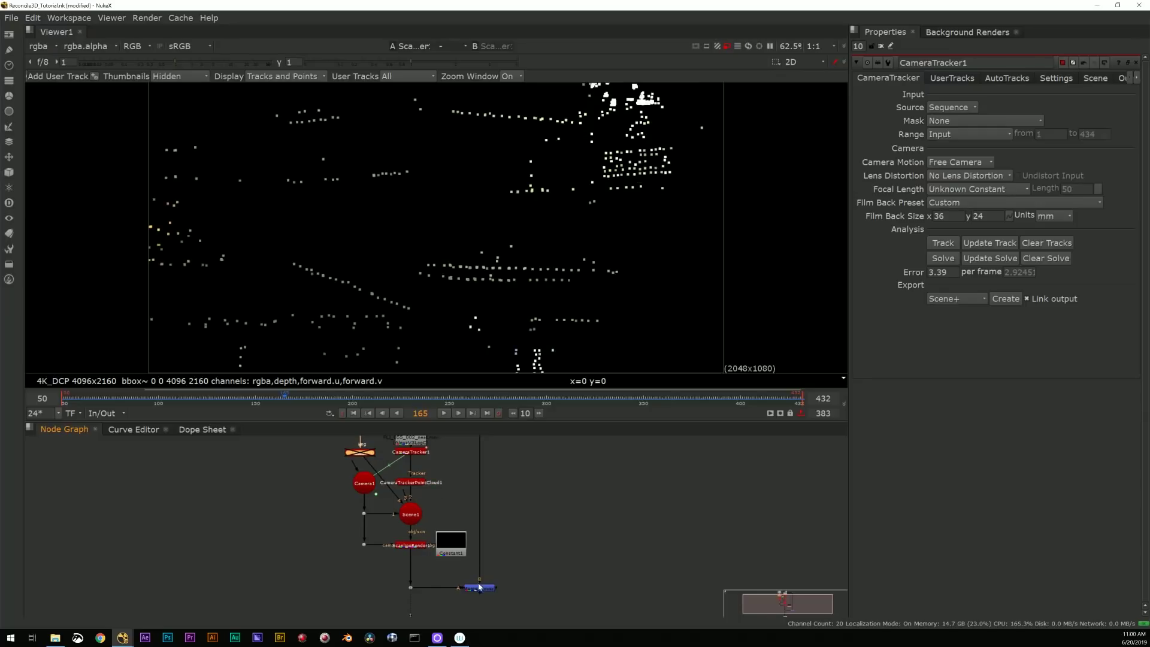
View the Merge1 output and scrub the timeline to check how the point cloud follows the buildings.
left_click(479, 588)
key("1")
left_click(374, 400)
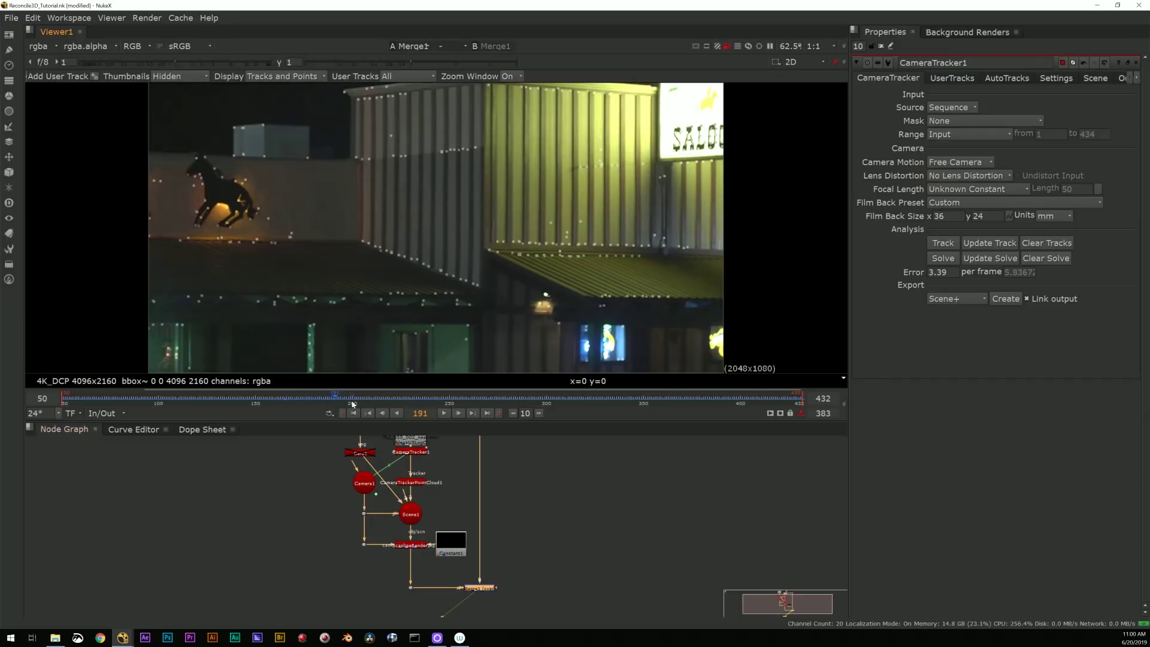
left_click_drag(486, 400, 261, 398)
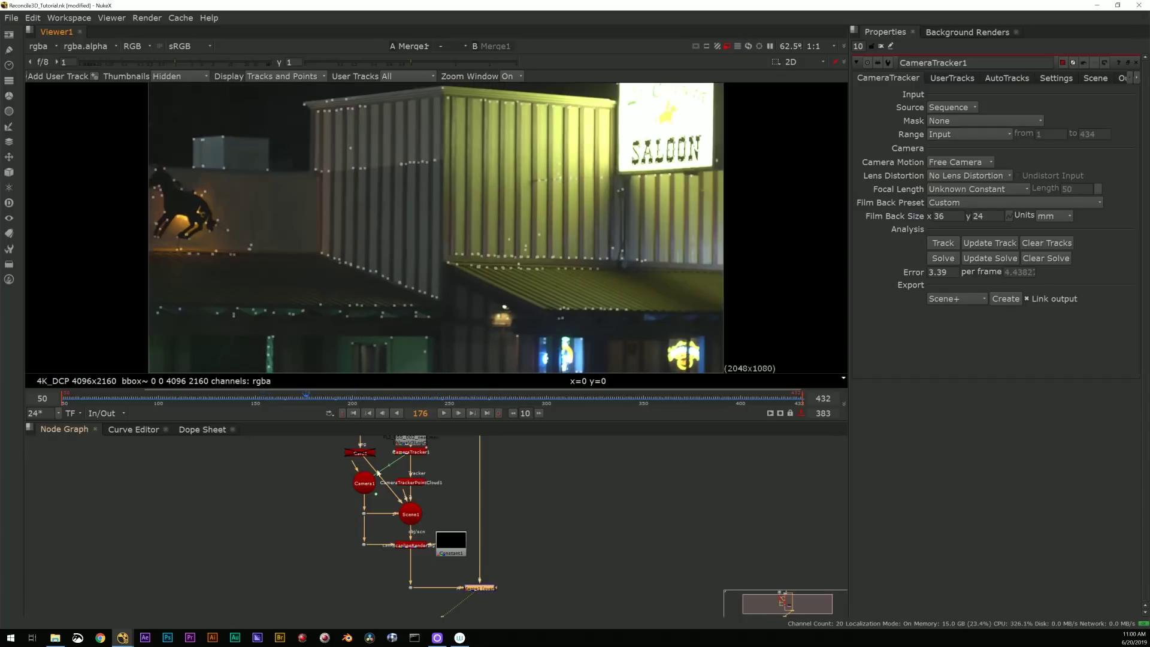
Enable Card1, disable CameraTrackerPointCloud1 and check the checkerboard card over the saloon sign at frame 125.
left_click(360, 452)
key("d")
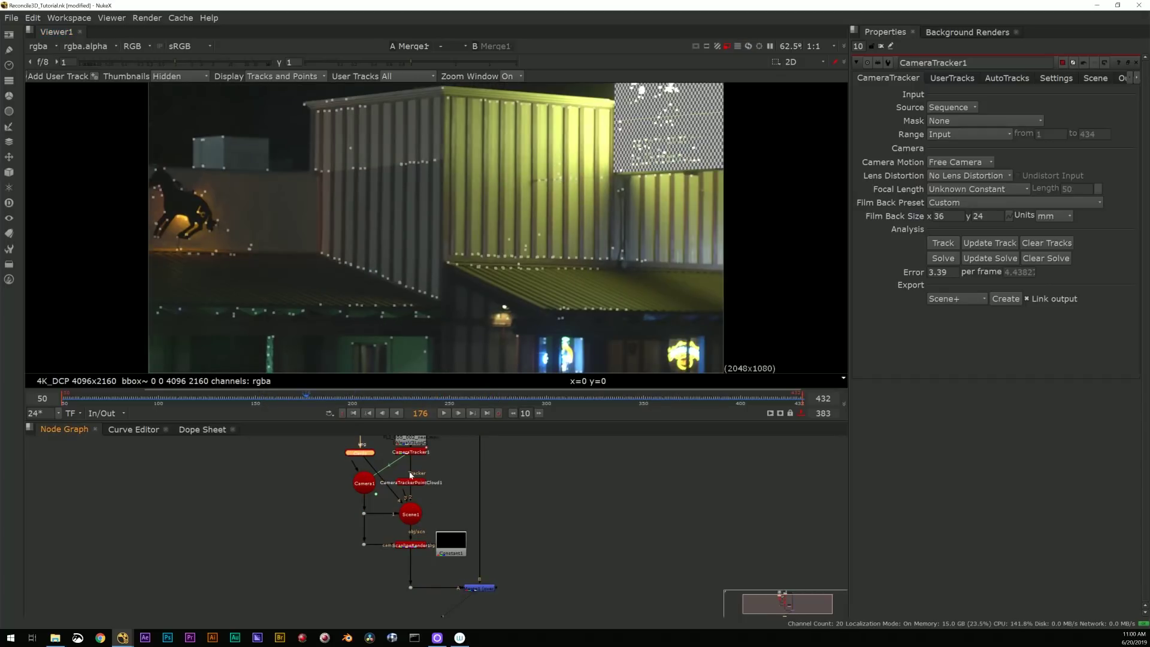
left_click(410, 484)
key("d")
middle_click_drag(582, 195, 505, 245)
left_click(302, 399)
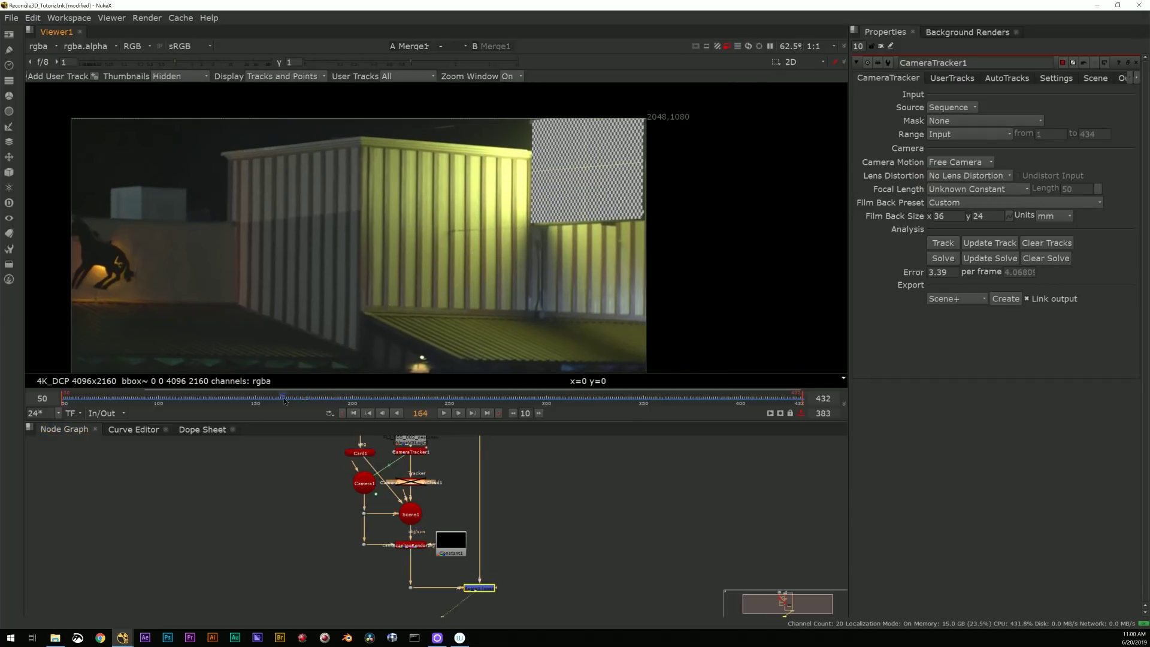
left_click(205, 398)
Inspect the checkerboard card on the sign up close and open the Card1 properties.
scroll(390, 459, "up", 3)
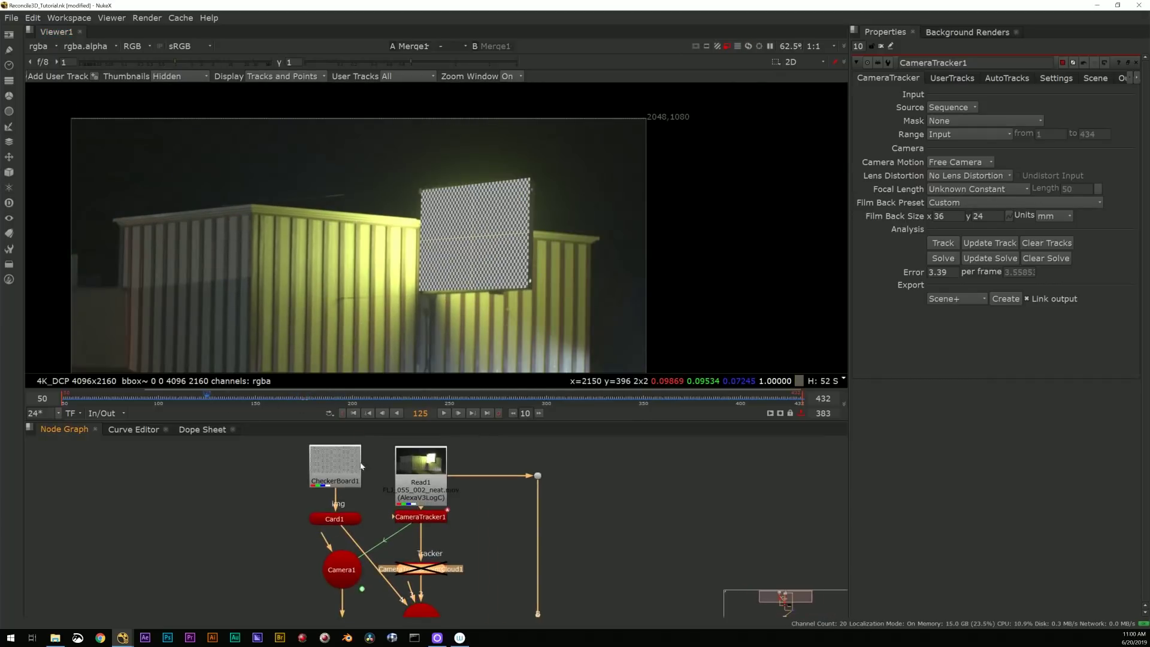
scroll(491, 295, "up", 4)
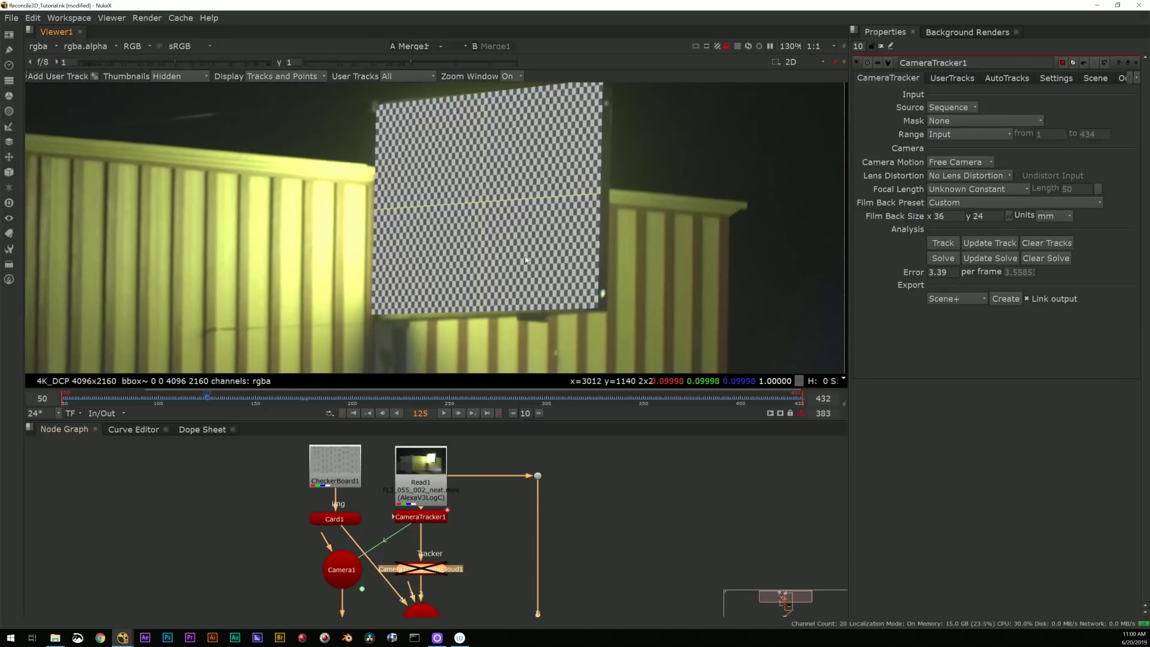
left_click(340, 518)
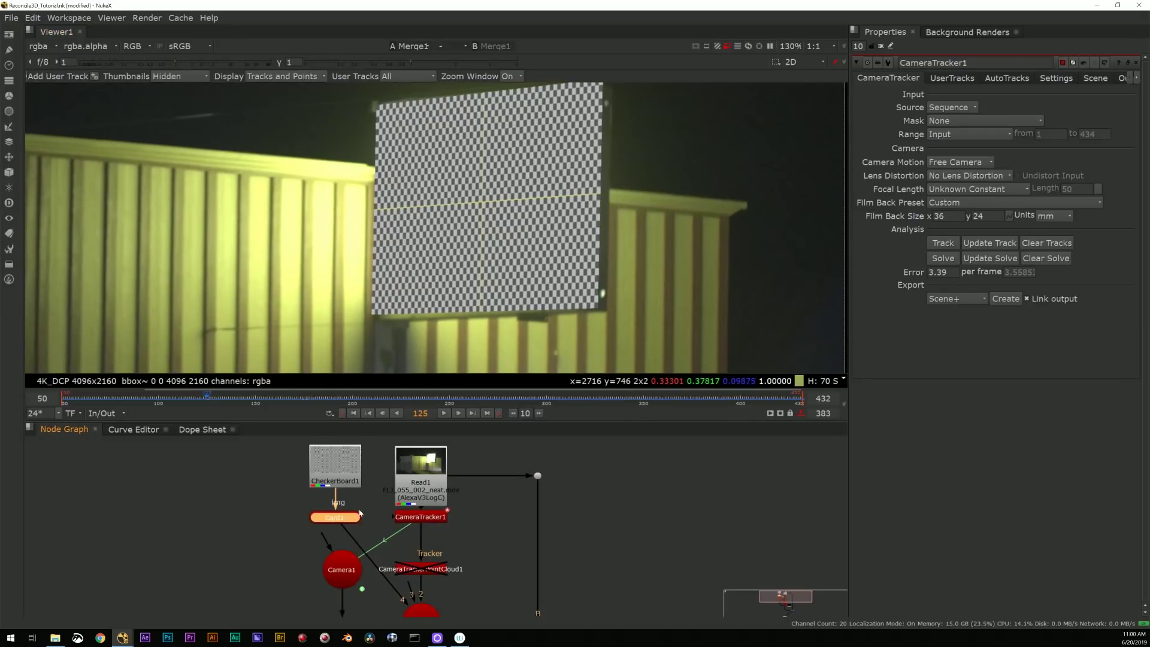
left_click_drag(351, 513, 350, 518)
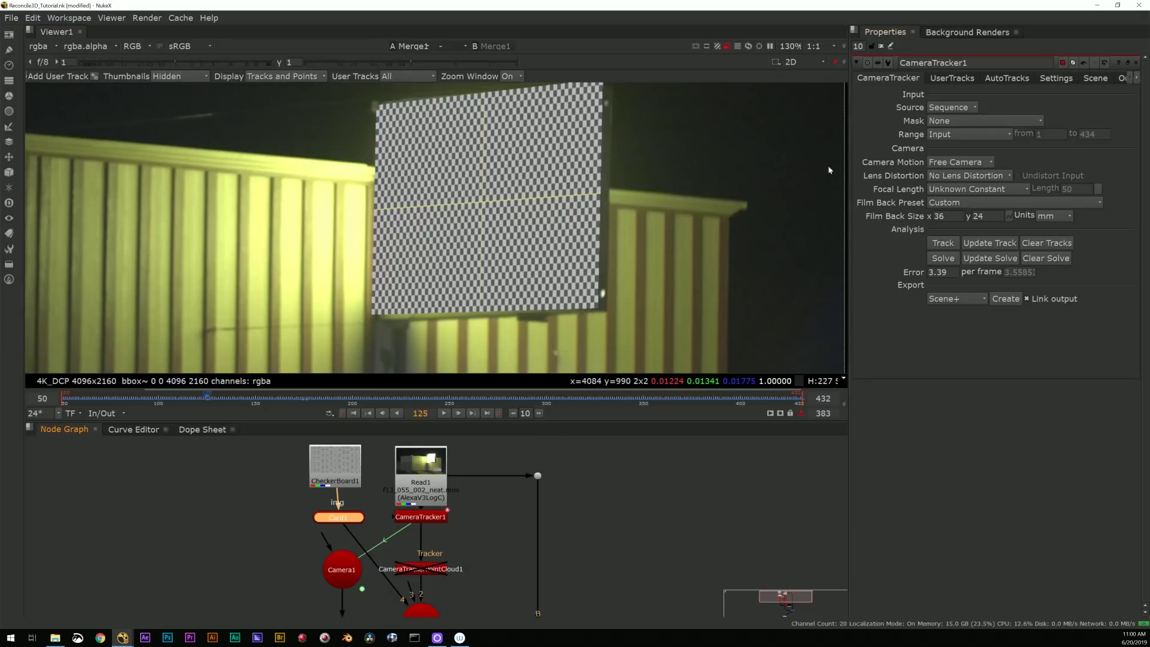
left_click(372, 481)
left_click(334, 520)
double_click(334, 519)
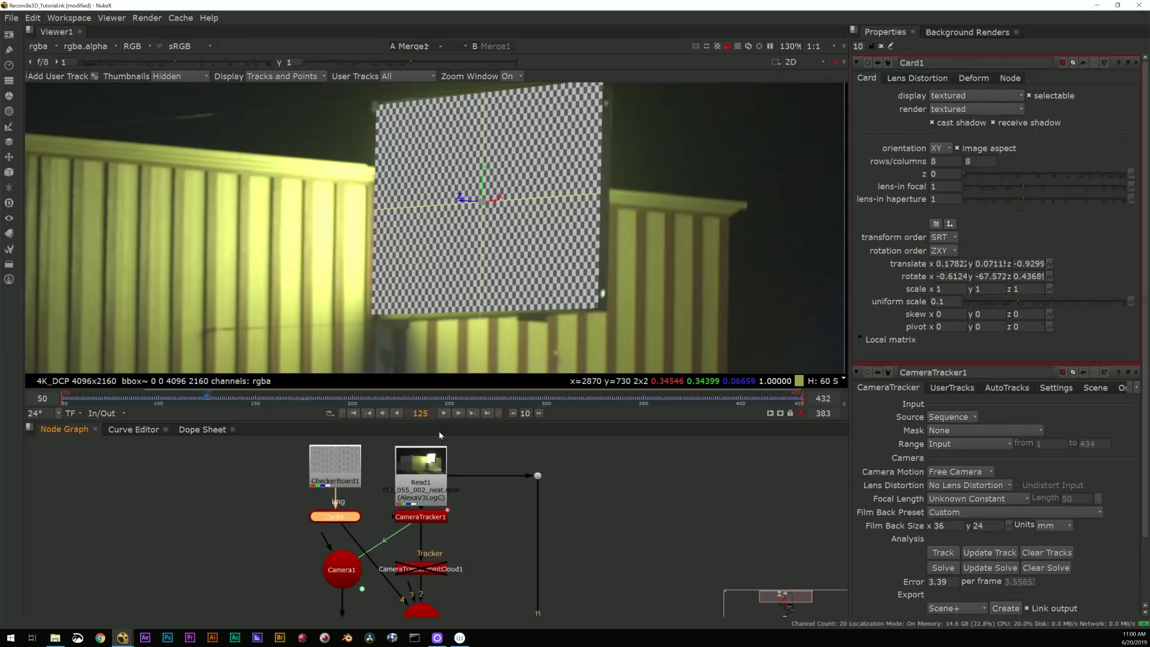
Enable CameraTrackerPointCloud1 and examine its points against the card from several angles in the 3D view.
key("Tab")
left_click_drag(602, 237, 595, 238, "ctrl")
middle_click_drag(427, 580, 442, 517)
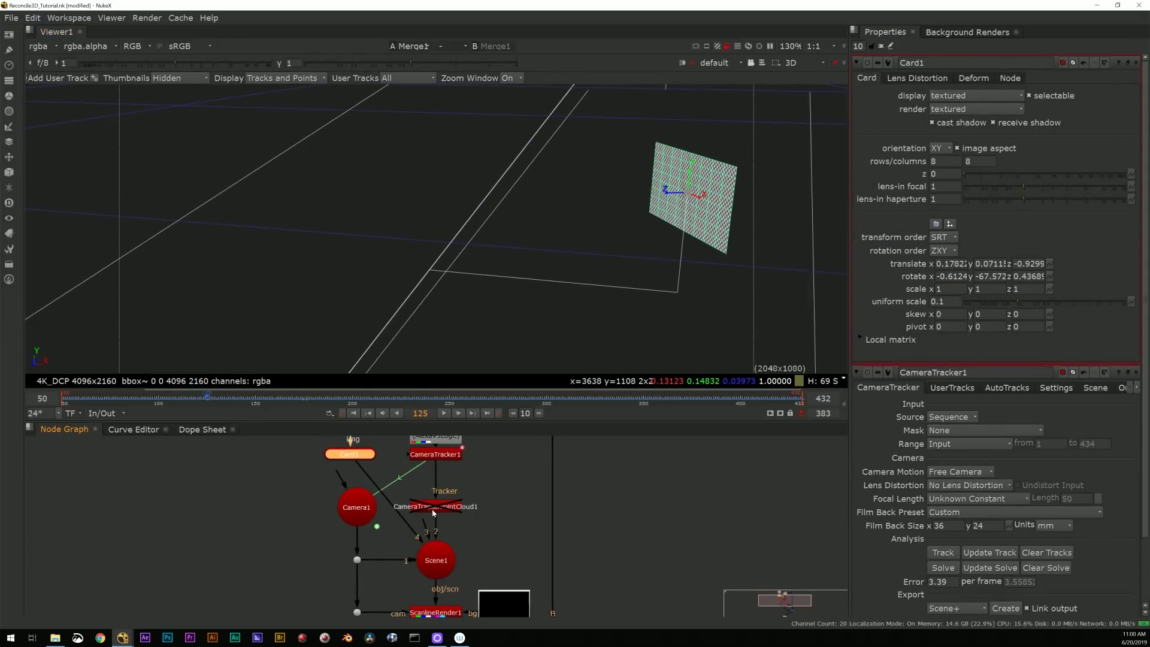
left_click(439, 508)
key("d")
left_click_drag(581, 313, 494, 295, "ctrl")
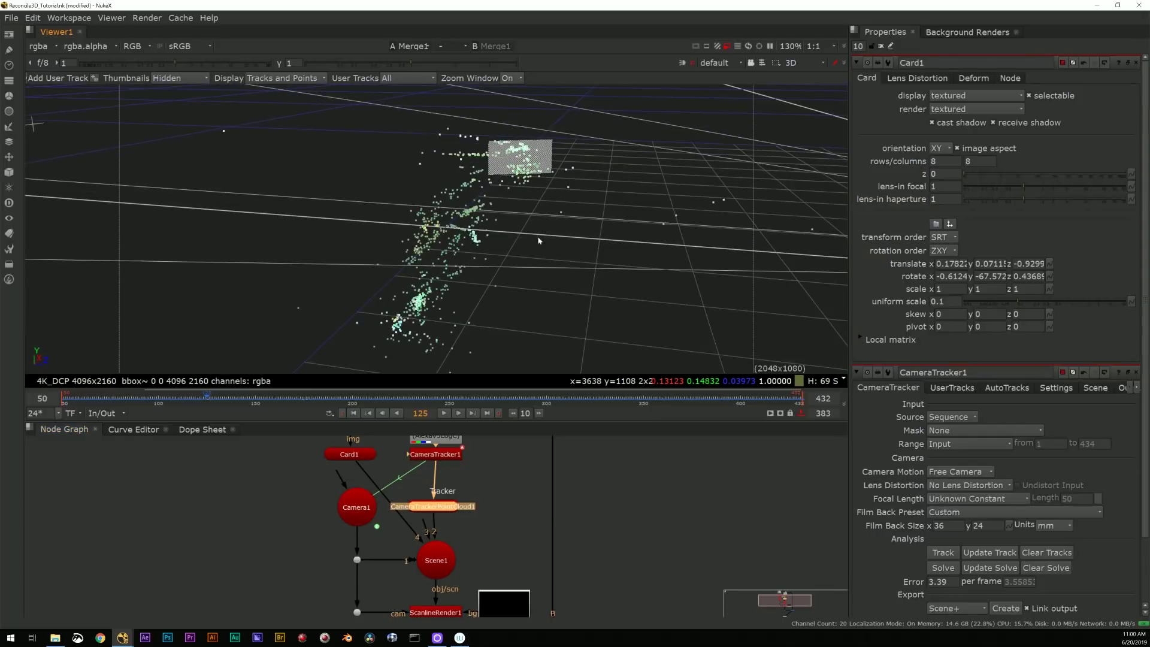
left_click_drag(549, 147, 568, 281, "ctrl")
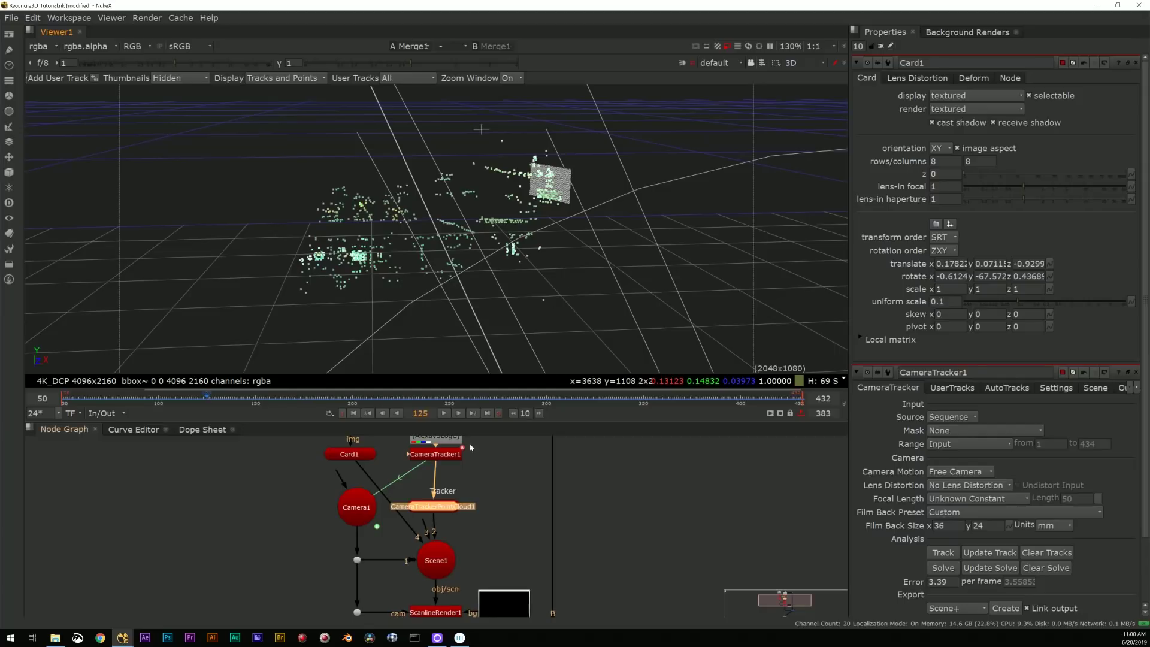
Return the viewer to the 2D composite and disable CameraTrackerPointCloud1.
key("Tab")
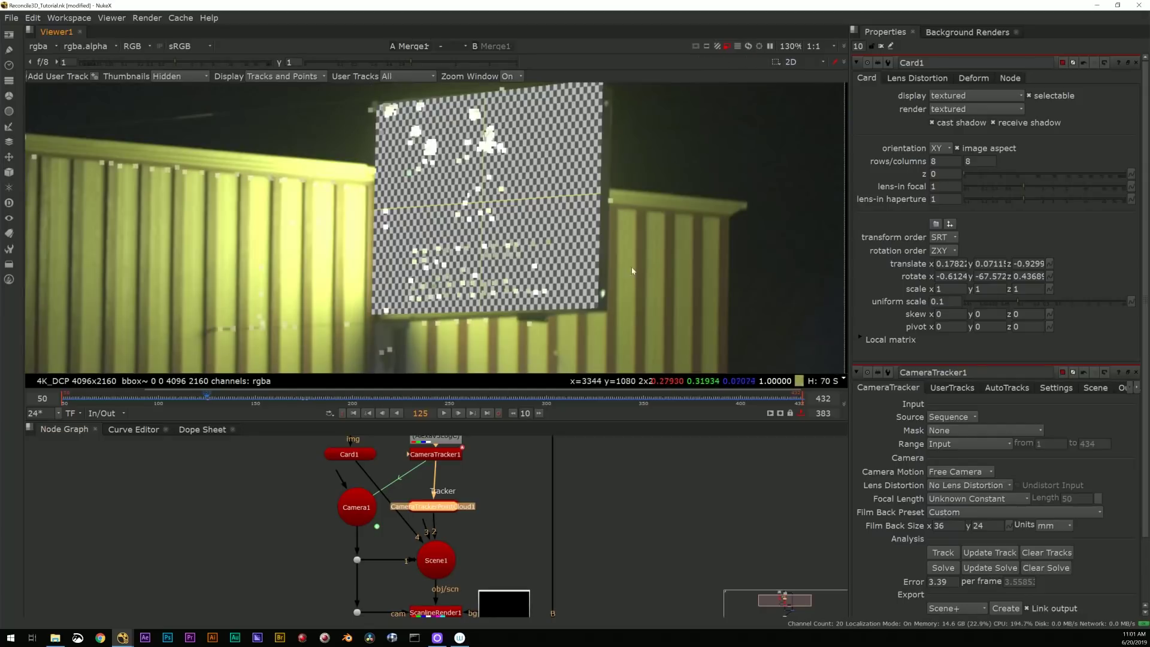
key("d")
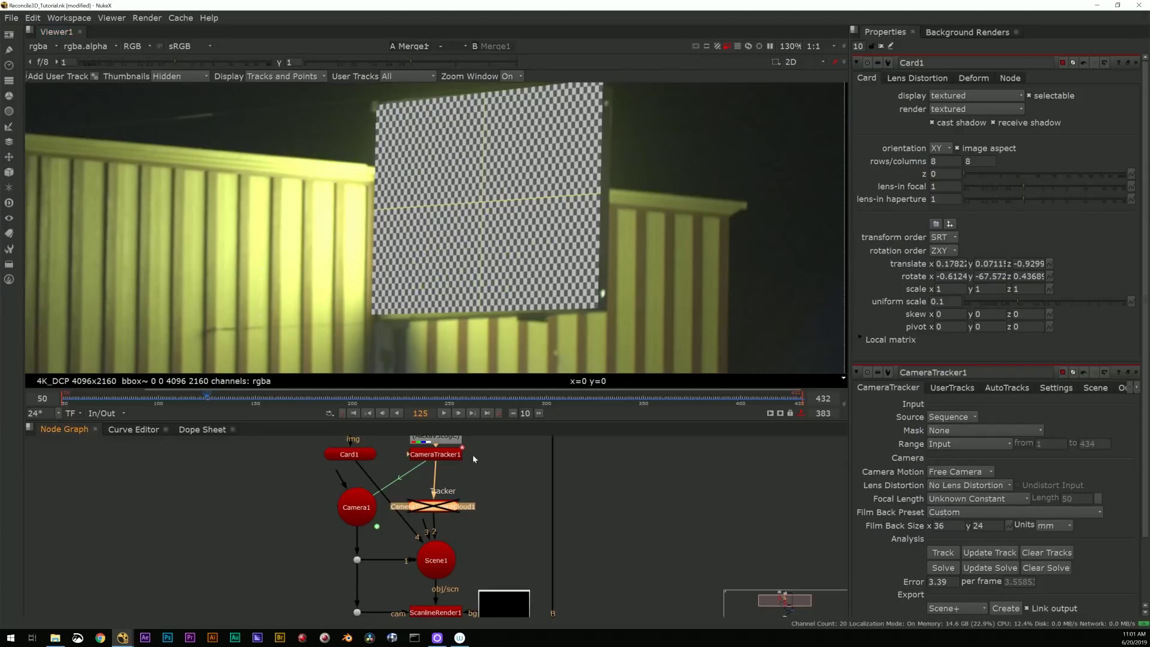
scroll(519, 256, "down", 3)
scroll(518, 257, "down", 2)
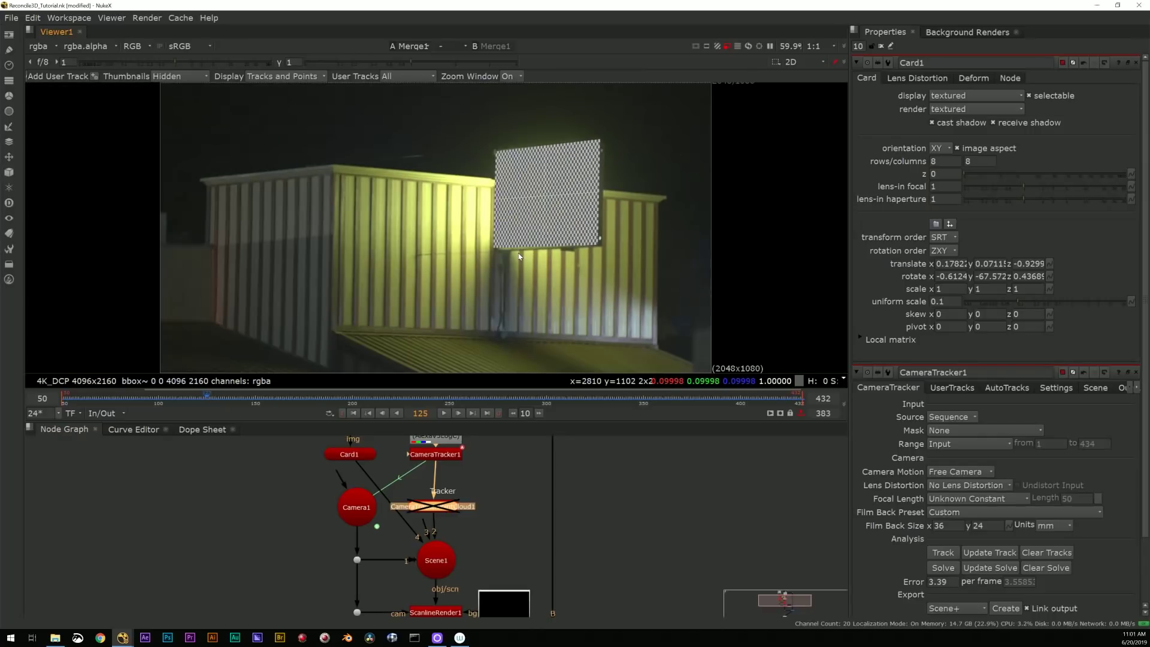
Scrub the composite forward to frame 273 and examine the cow, cowboy and horse cutouts on the wall.
left_click_drag(264, 400, 307, 405)
scroll(241, 215, "up", 3)
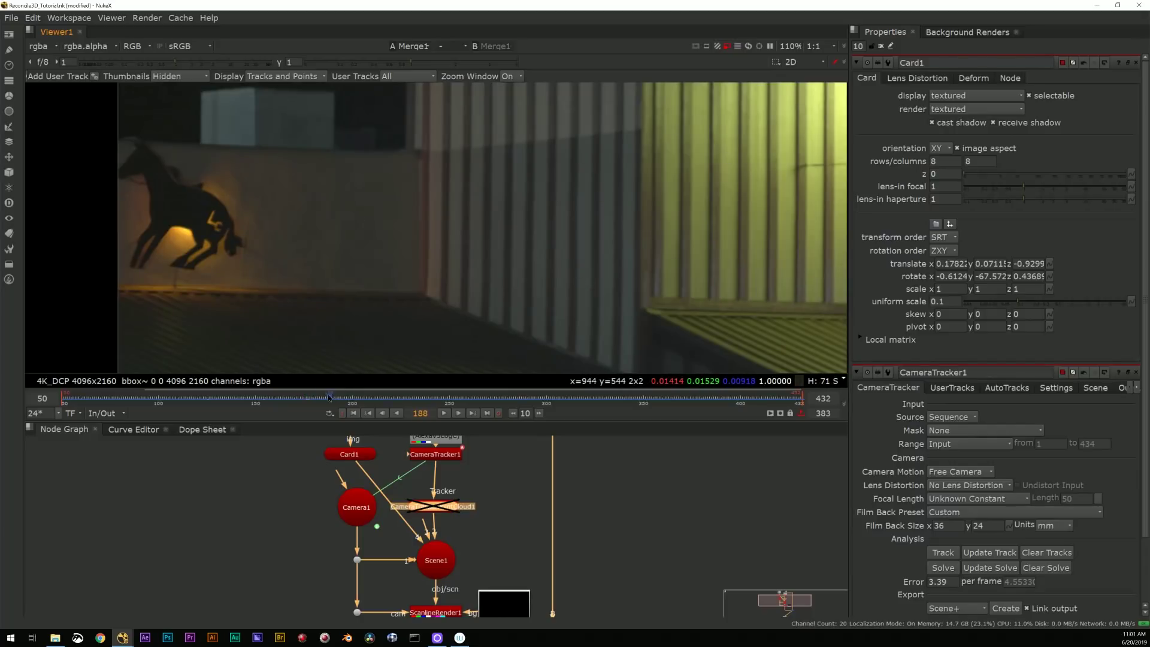
left_click_drag(328, 397, 337, 397)
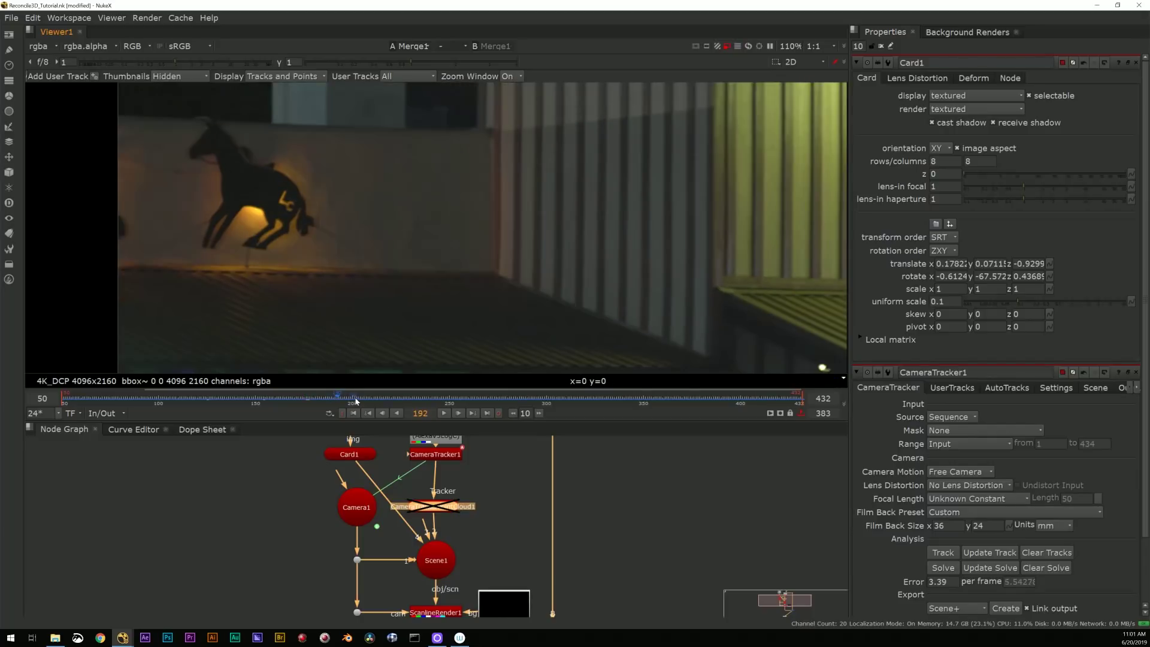
left_click(389, 397)
left_click(451, 398)
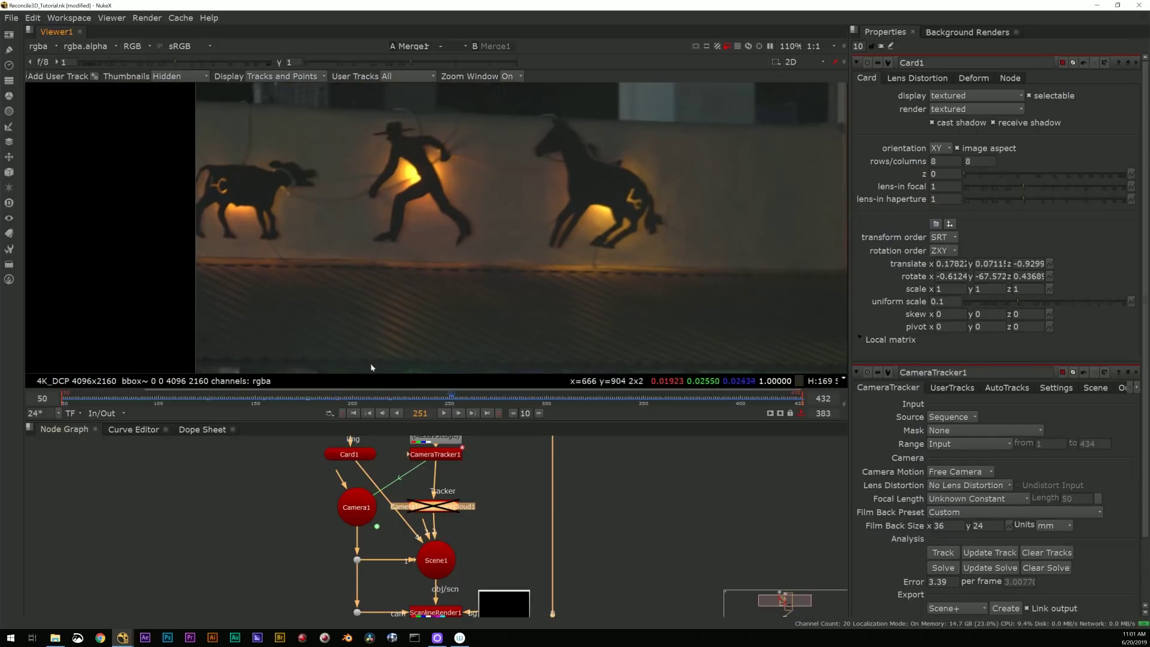
left_click(494, 398)
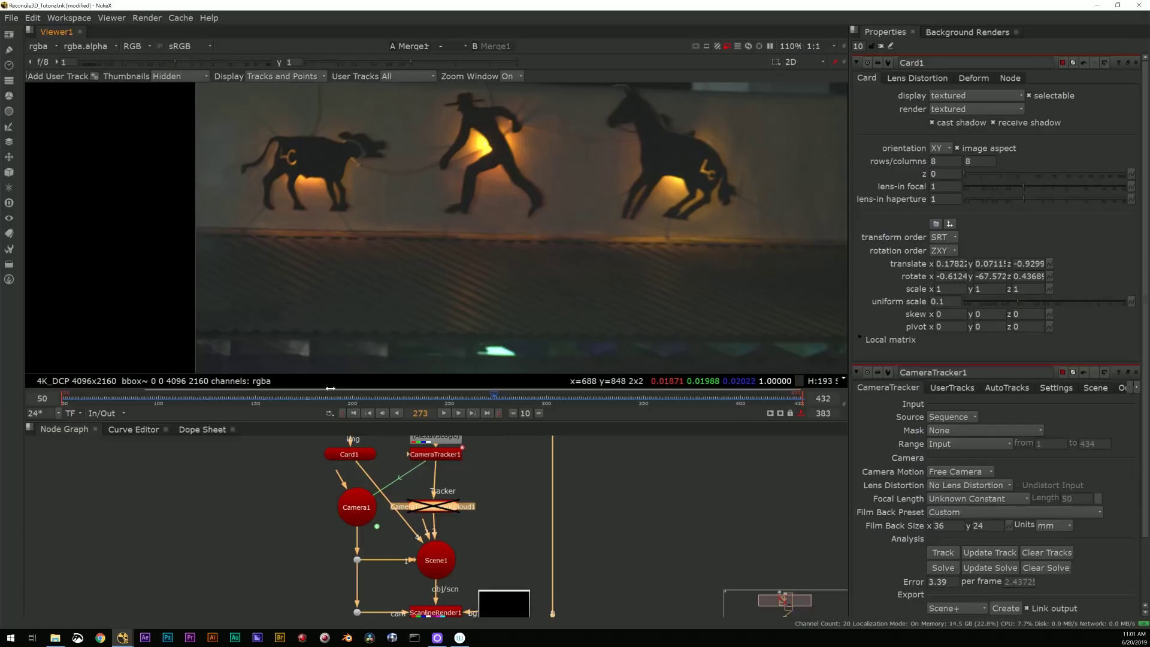
Close all open node properties, reopen those of CameraTracker1, and view its output with the track overlay shown.
left_click(881, 47)
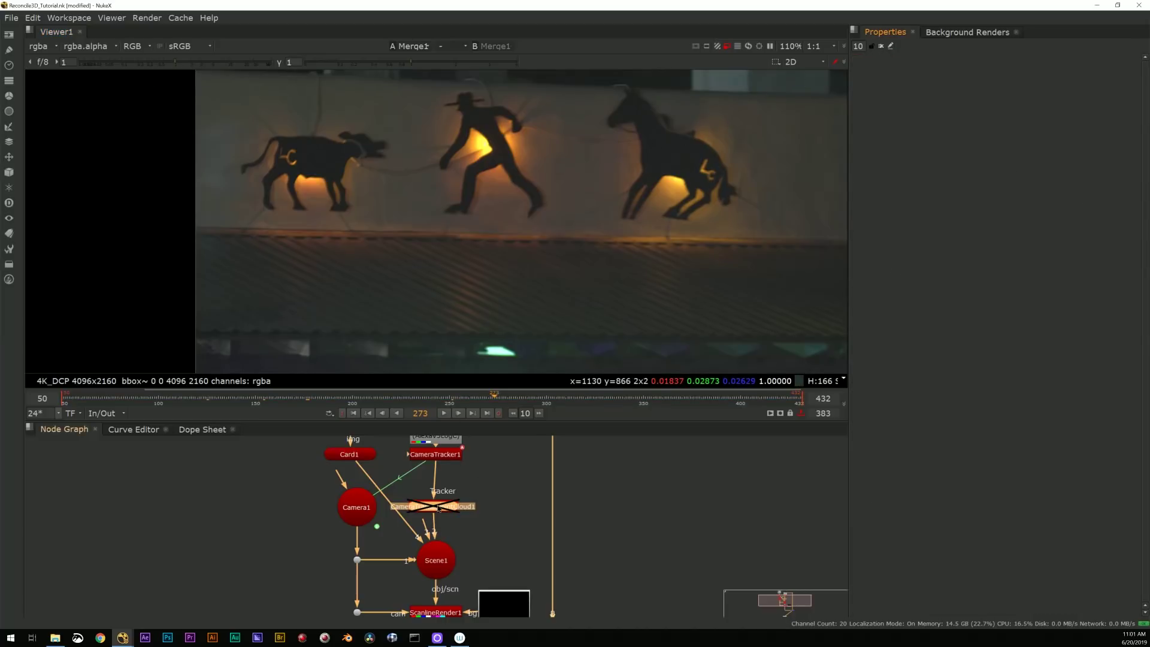
double_click(443, 454)
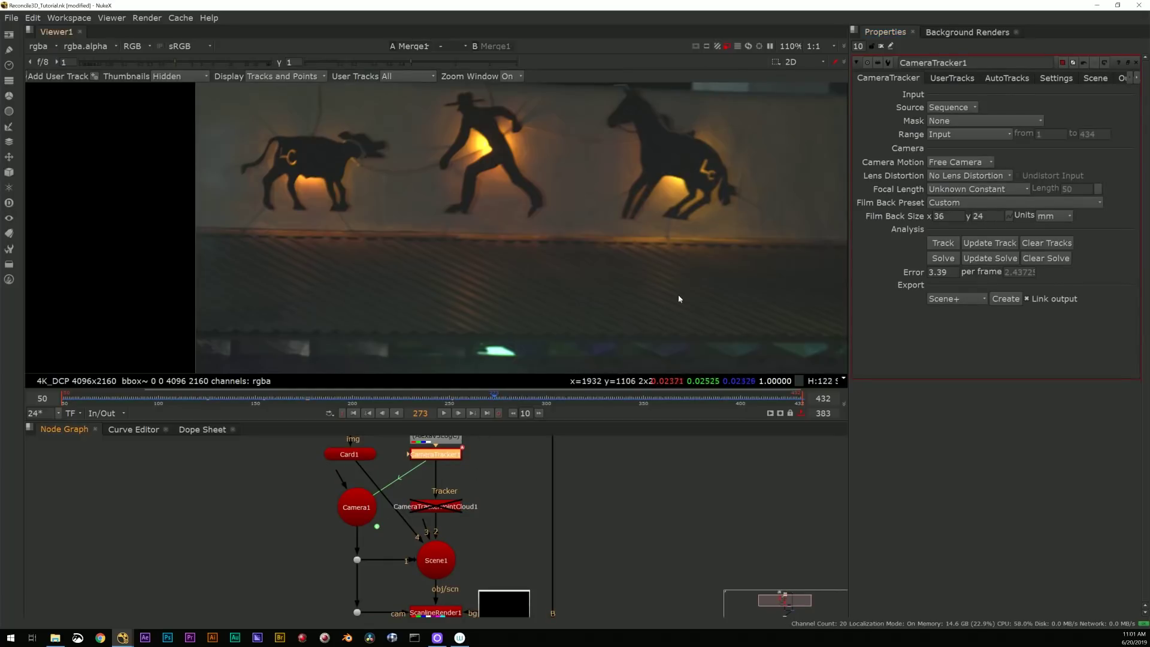
middle_click_drag(694, 214, 549, 262)
key("1")
scroll(551, 234, "down", 7)
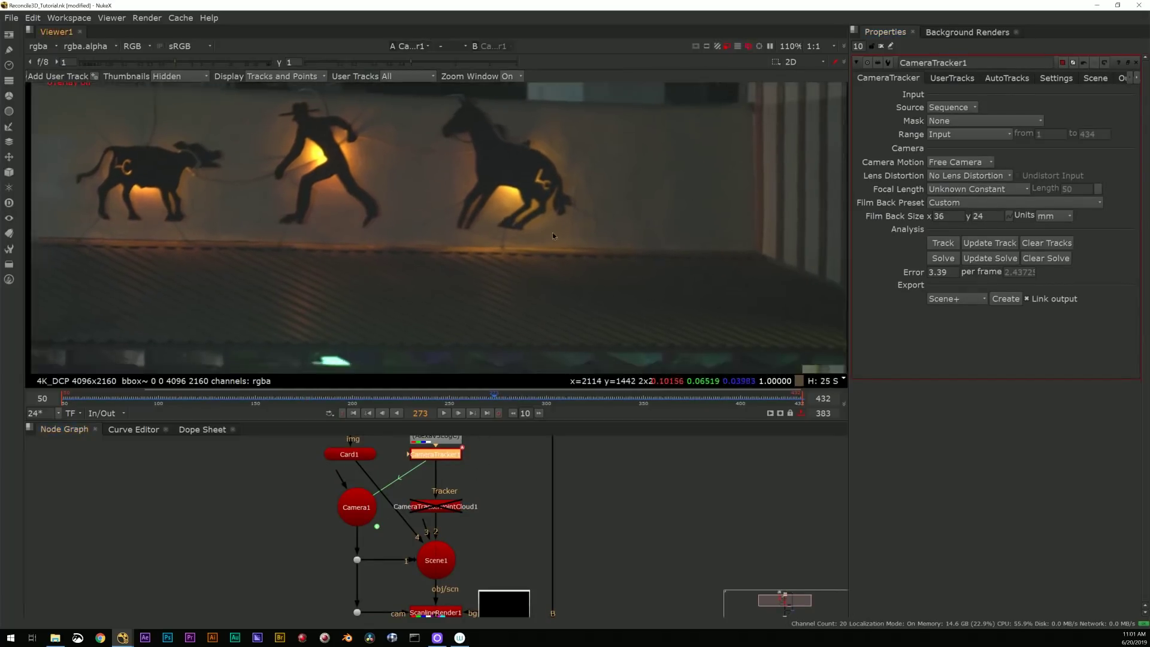
key("q")
Examine the tracks on the horse cutout up close, stepping back to frames 268 and 253.
scroll(532, 268, "up", 6)
middle_click_drag(606, 214, 595, 265)
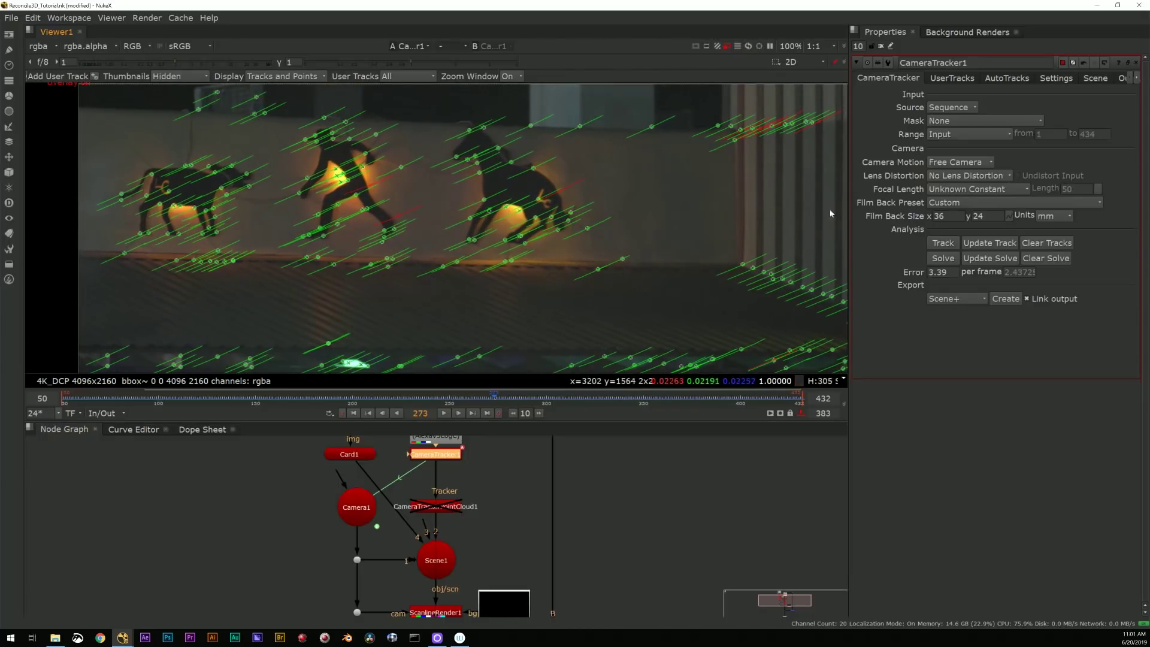
scroll(596, 234, "up", 4)
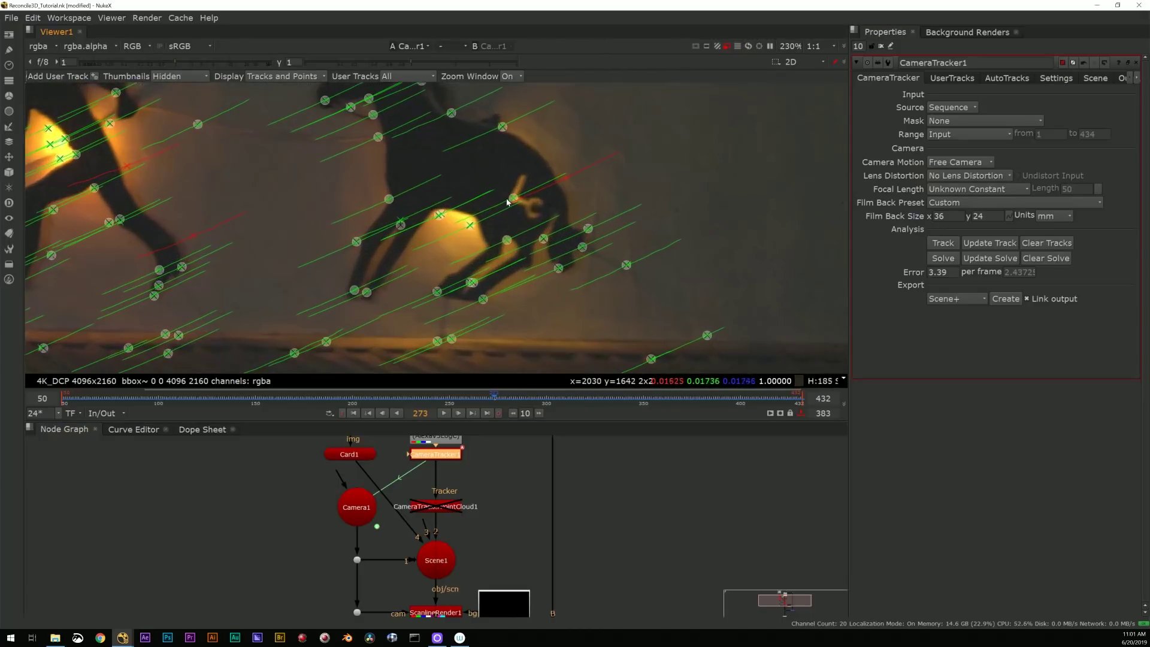
left_click(484, 402)
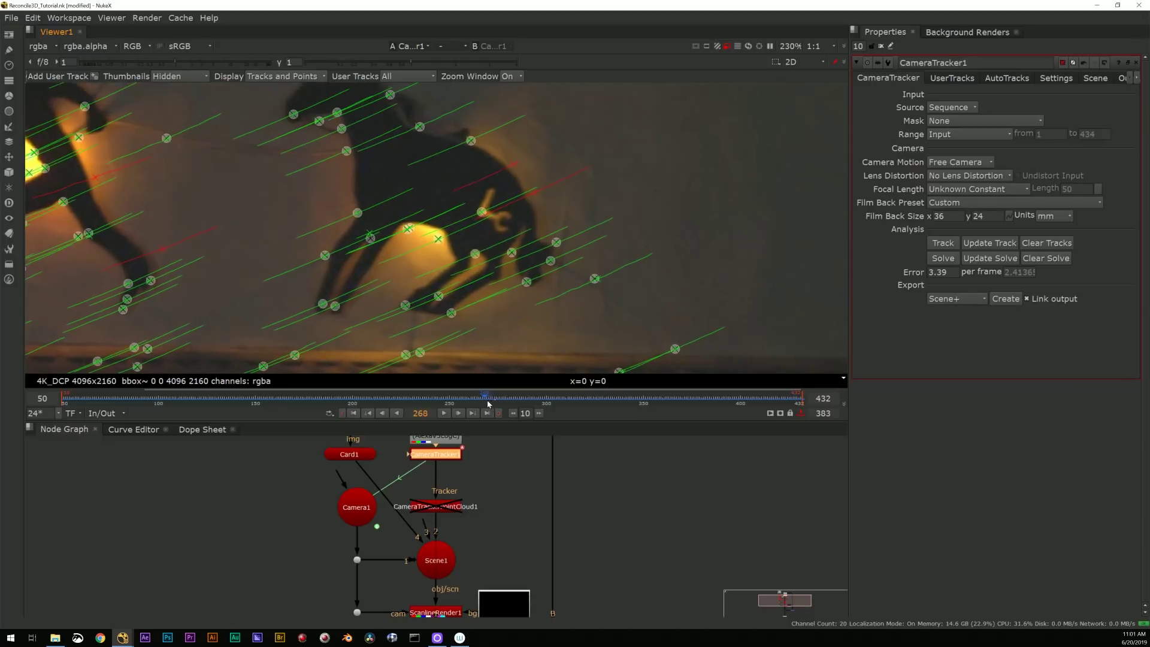
left_click(455, 402)
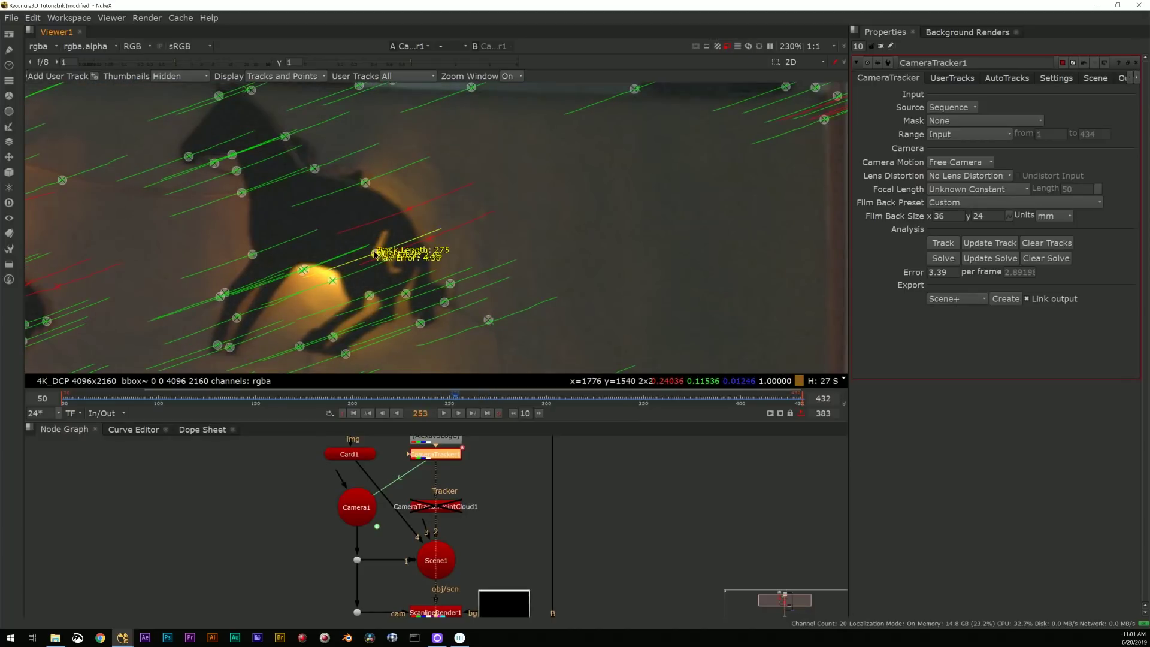
Create an axis from the tracked point on the horse's hindquarters and set its node apart from Card1, feeding Scene1.
left_click(374, 254)
right_click(374, 256)
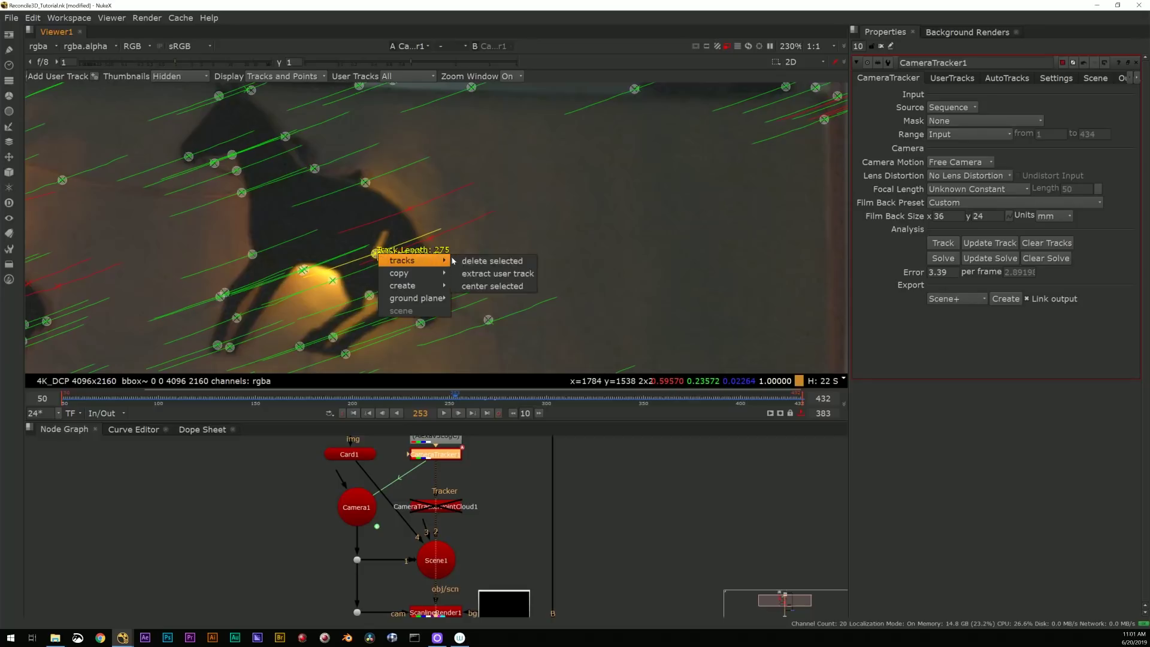
mouse_move(419, 286)
left_click(470, 287)
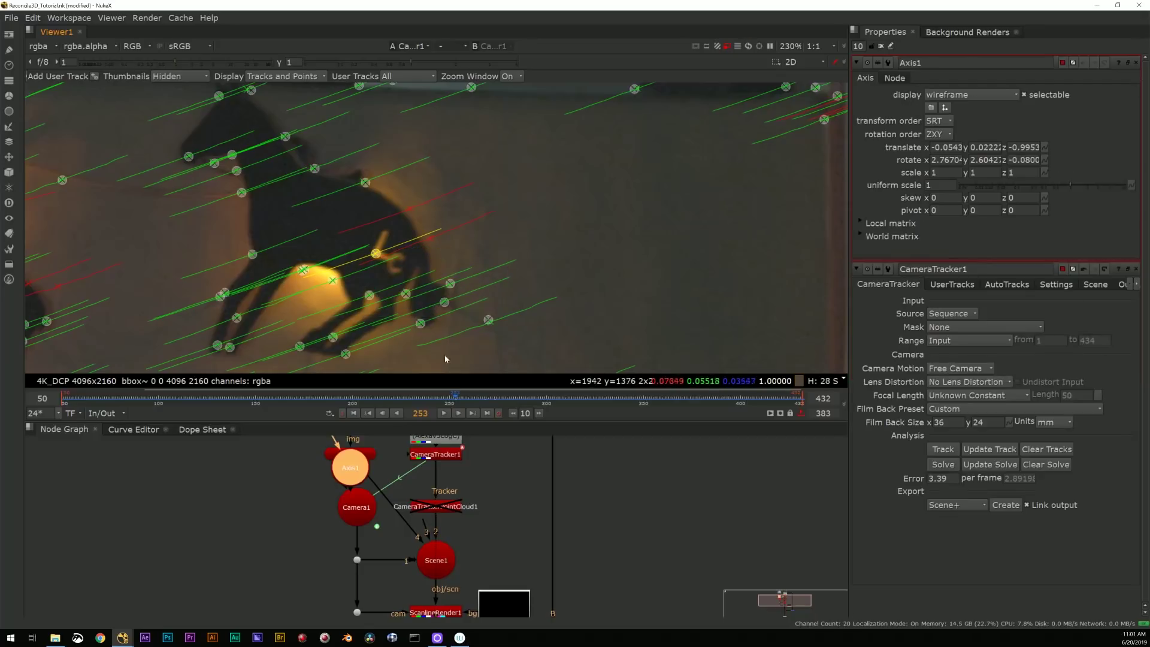
left_click_drag(390, 453, 472, 532)
View the output of Merge1 and close the CameraTracker1 properties, leaving only those of Axis1 open.
middle_click_drag(525, 587, 414, 517)
scroll(410, 516, "down", 1)
left_click(458, 571)
key("1")
left_click(570, 530)
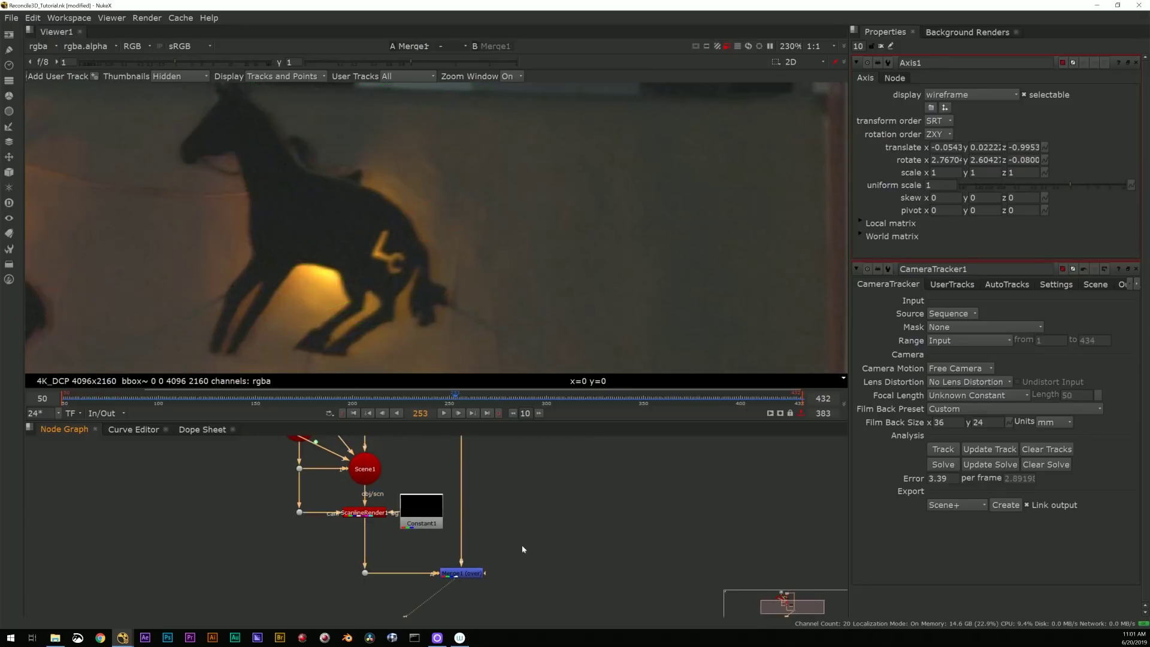
left_click(1129, 276)
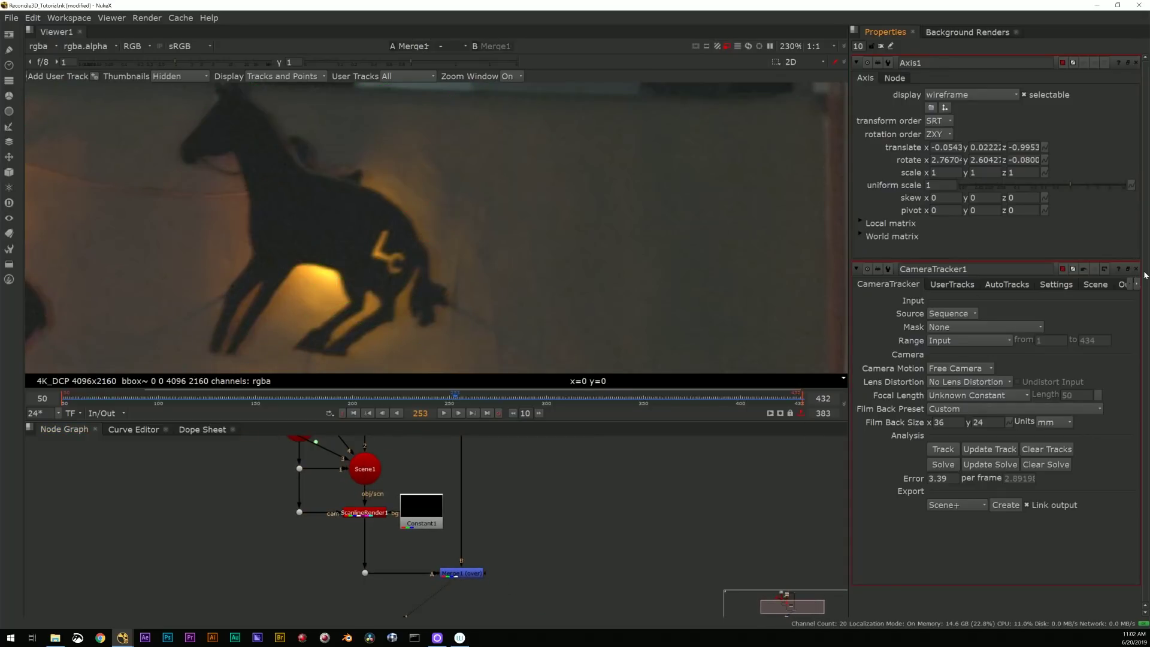
left_click(1136, 269)
scroll(573, 257, "down", 5)
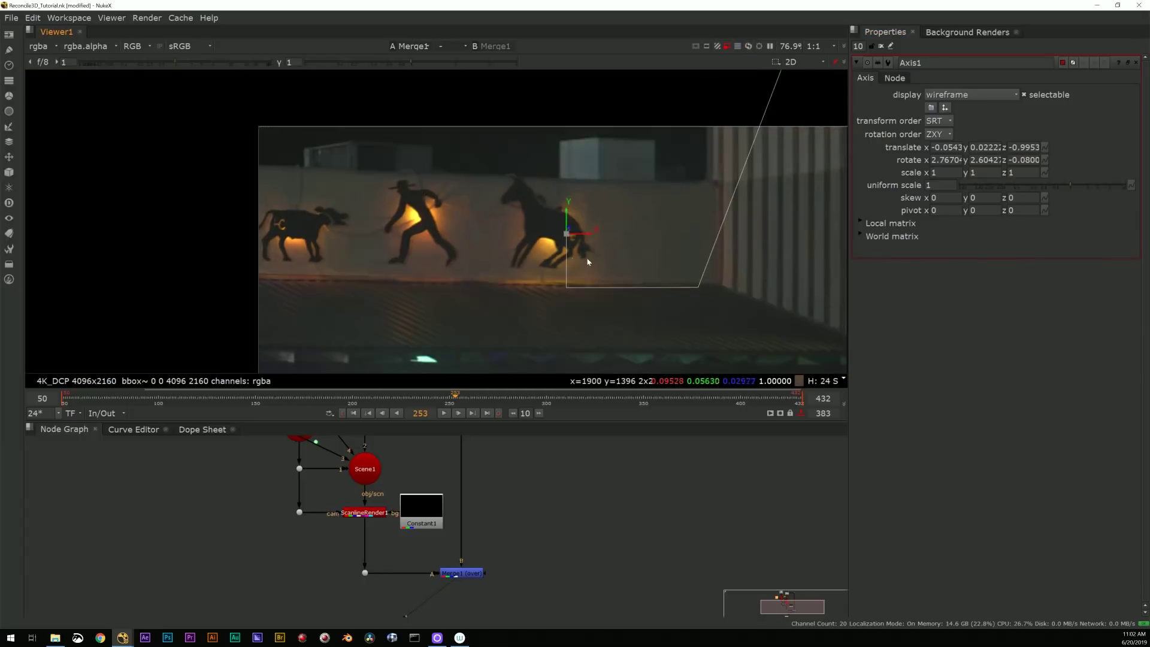
Scrub back and forth through the shot, ending on frame 275, to check how the axis follows the horse cutout.
scroll(462, 202, "up", 2)
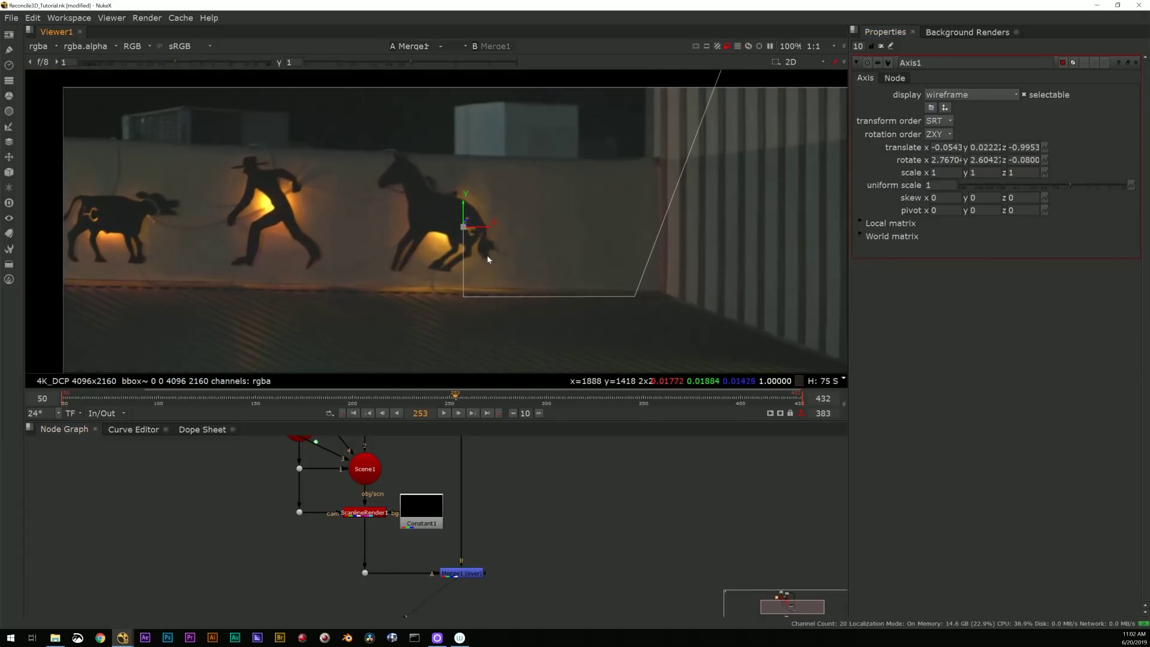
left_click_drag(444, 400, 388, 400)
left_click_drag(290, 400, 228, 403)
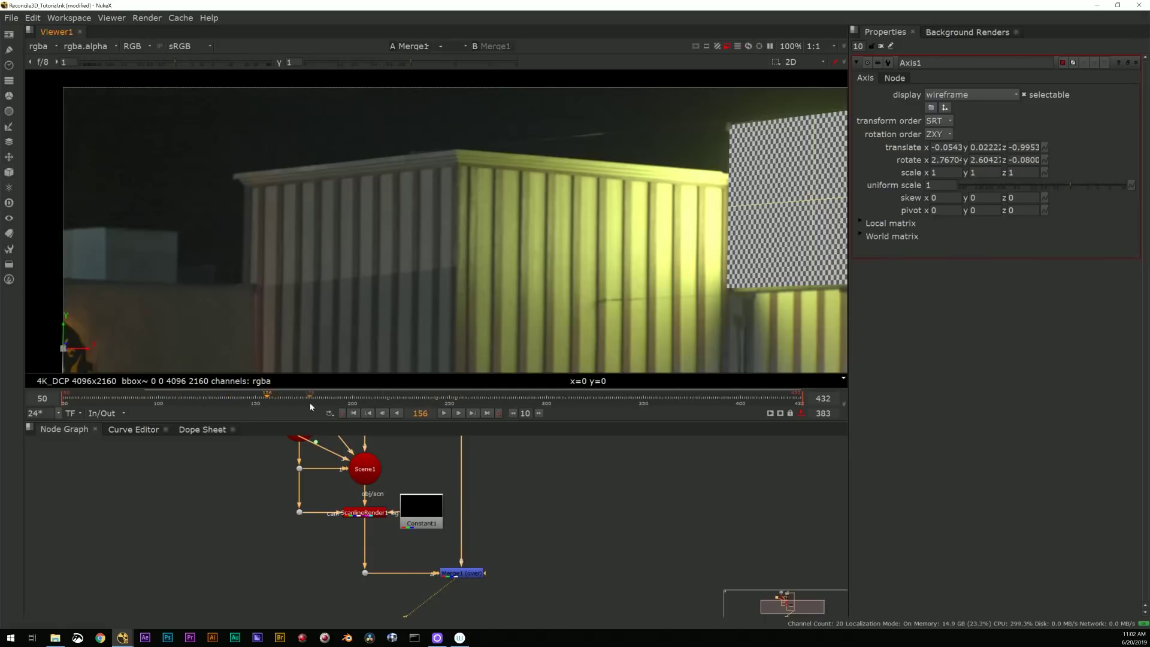
left_click_drag(309, 404, 639, 400)
left_click(504, 400)
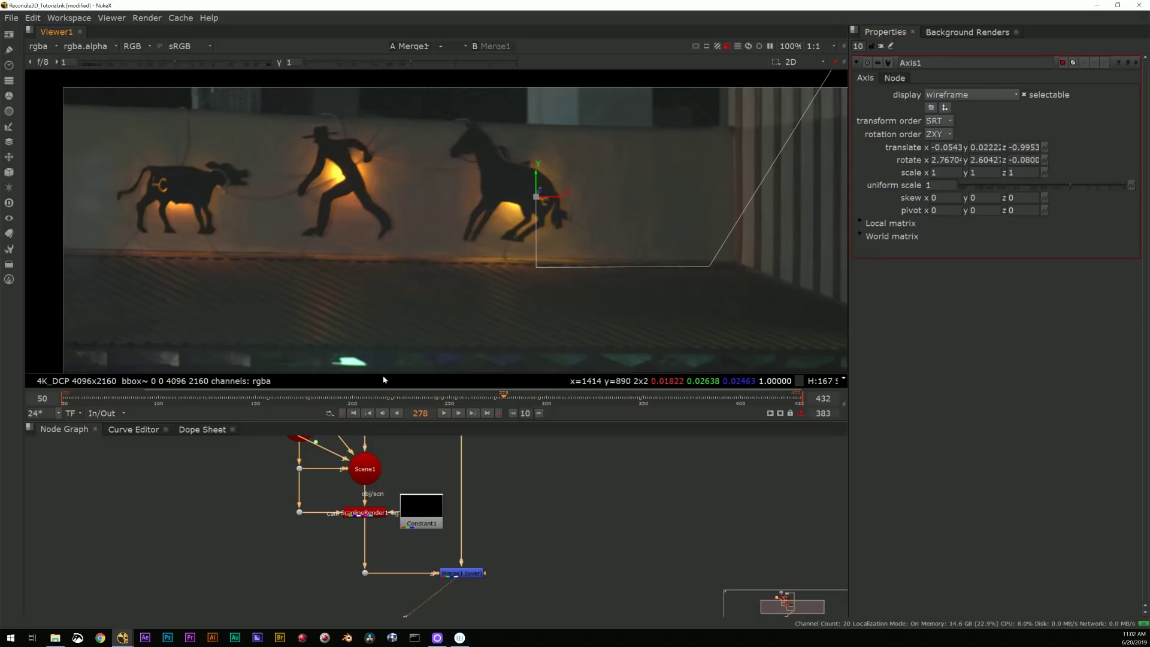
left_click_drag(387, 391, 356, 398)
left_click(282, 396)
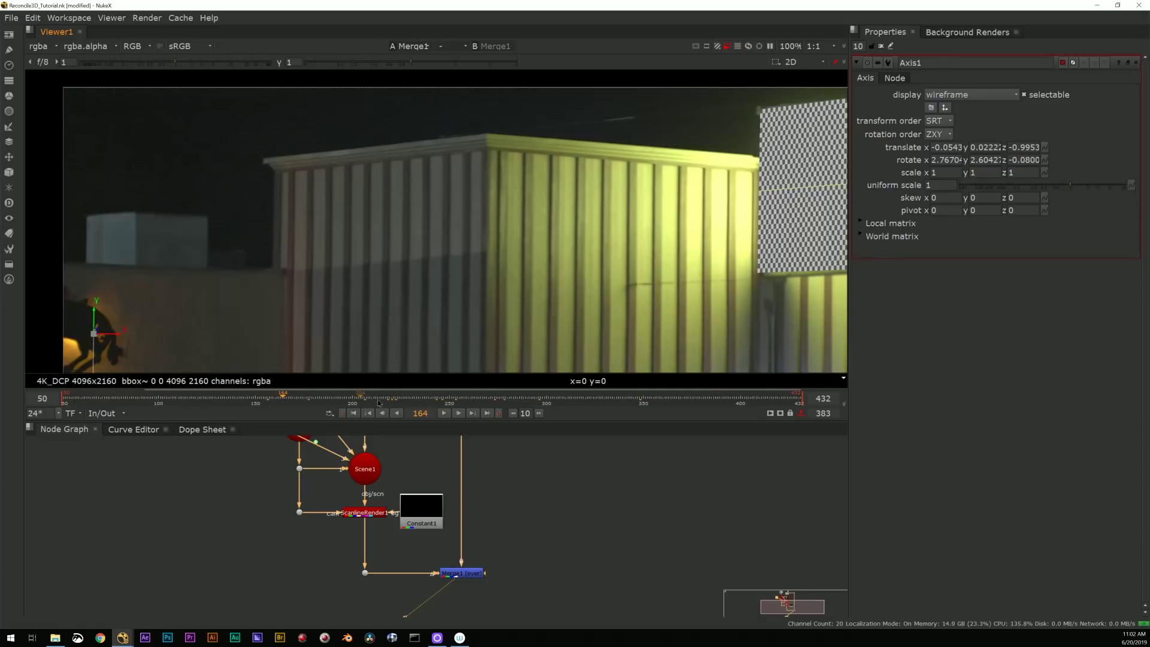
left_click_drag(418, 407, 555, 398)
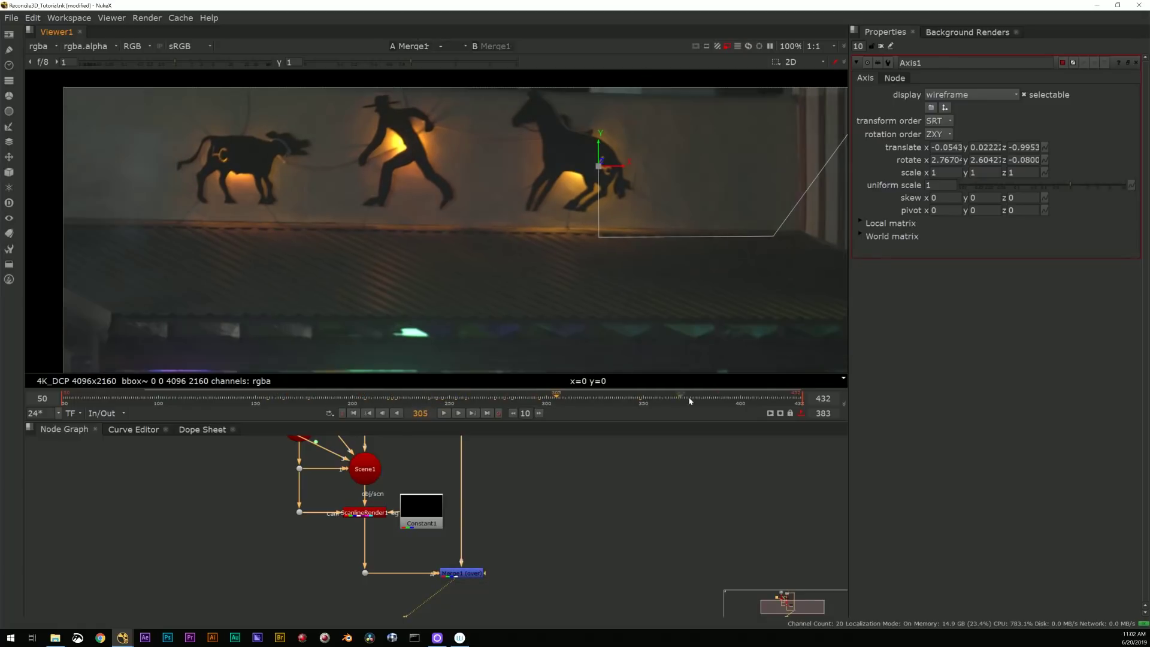
left_click(498, 396)
Add a Reconcile3D node in the free area of the node graph near Axis1 and Camera1.
middle_click_drag(278, 508, 268, 570)
left_click(220, 552)
middle_click_drag(213, 498, 279, 520)
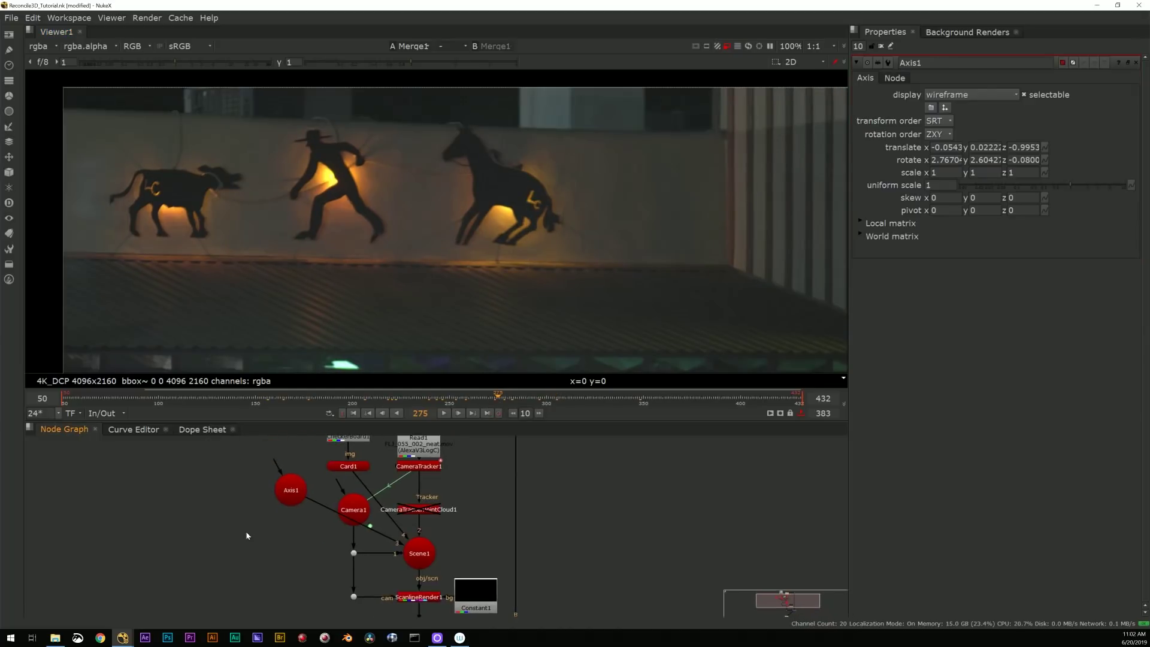
key("Tab")
type("recoc")
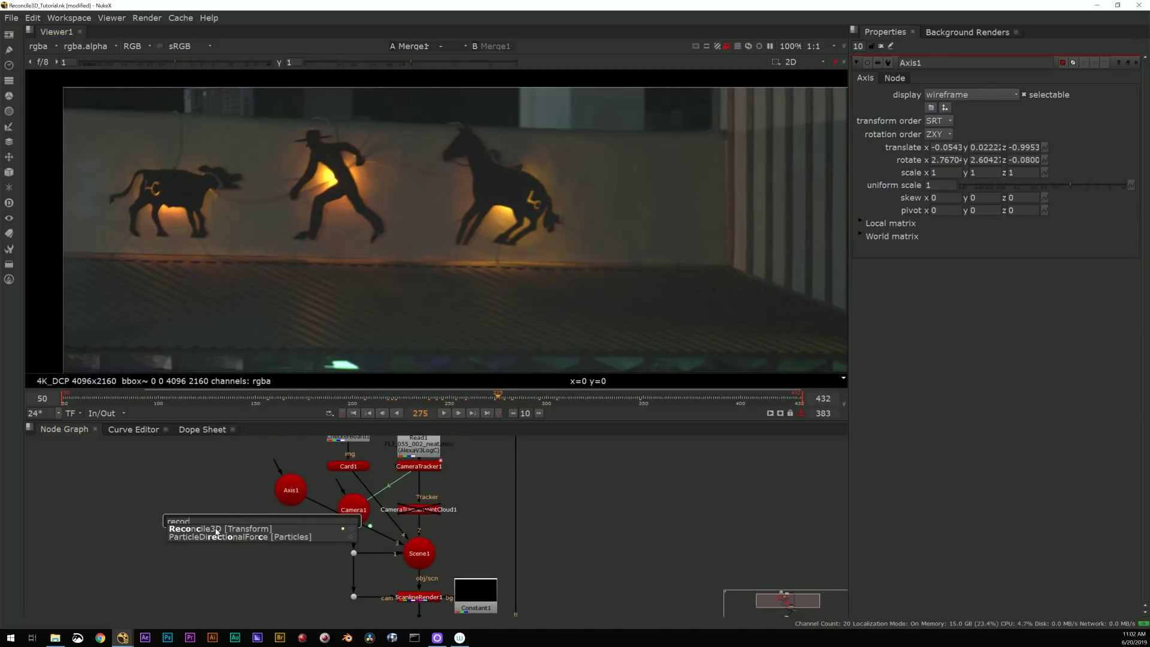
left_click(217, 529)
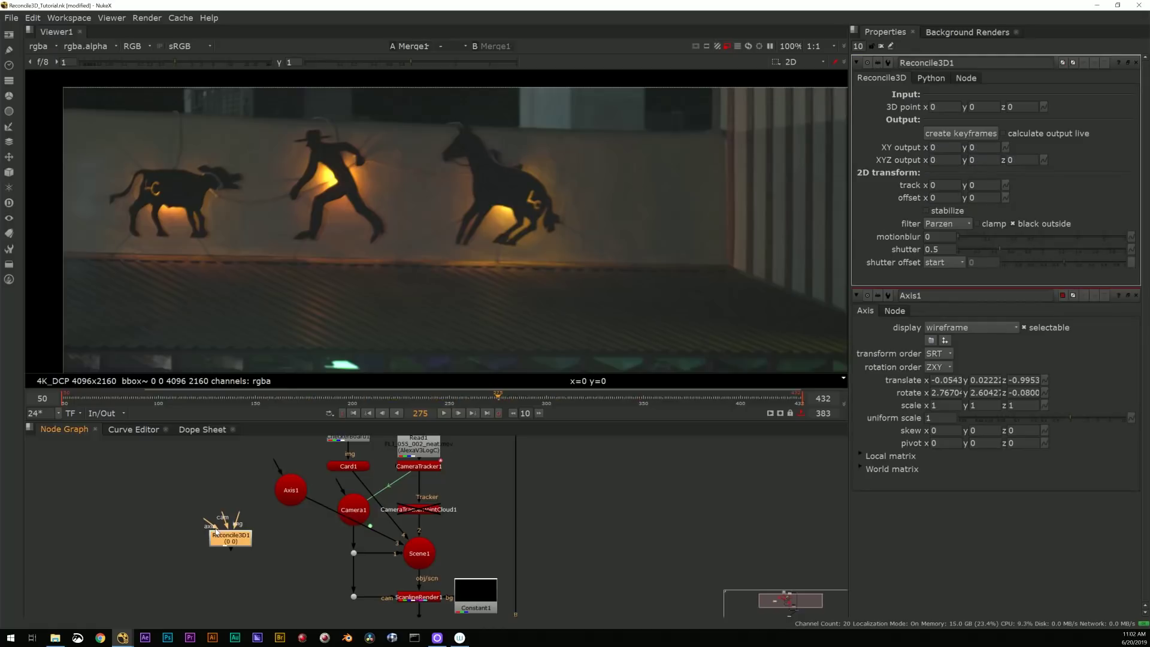
Connect Reconcile3D1's axis, cam and img inputs to Axis1, Camera1 and Read1, and place the node below Axis1.
scroll(258, 527, "up", 3)
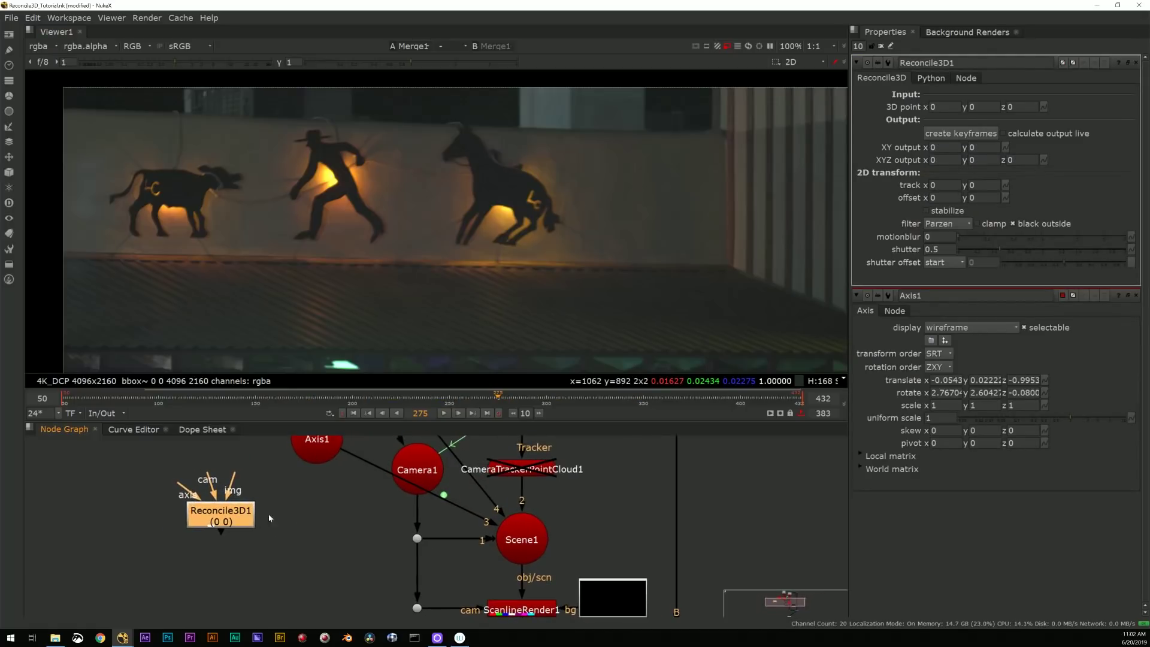
key("space")
scroll(327, 387, "up", 5)
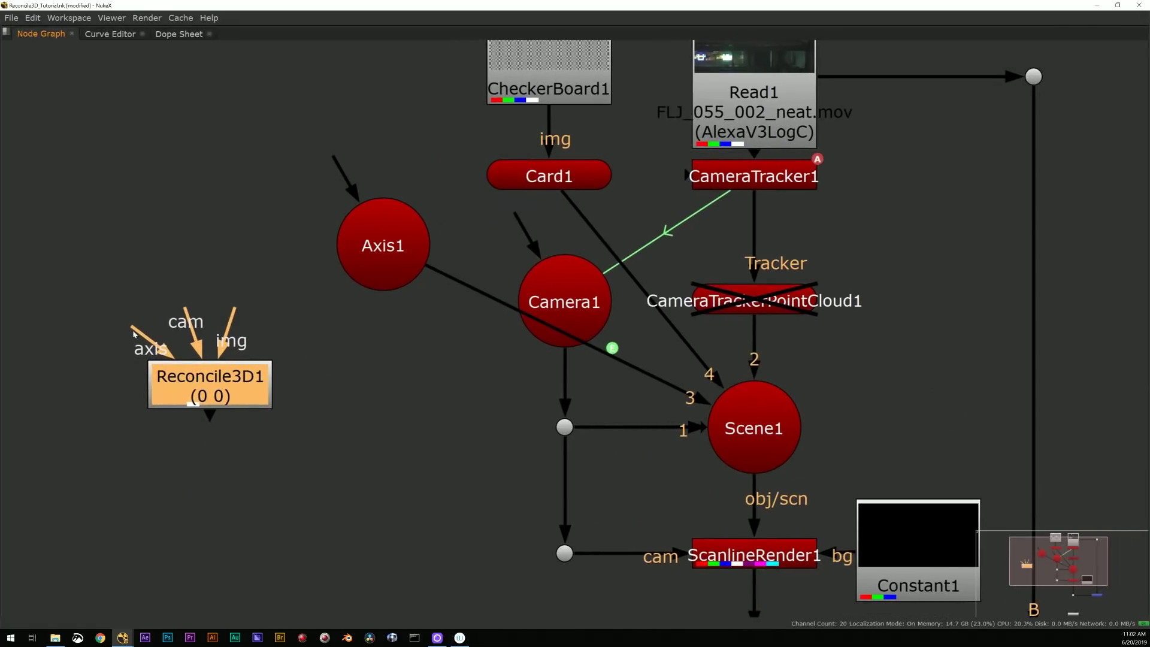
left_click_drag(135, 333, 371, 263)
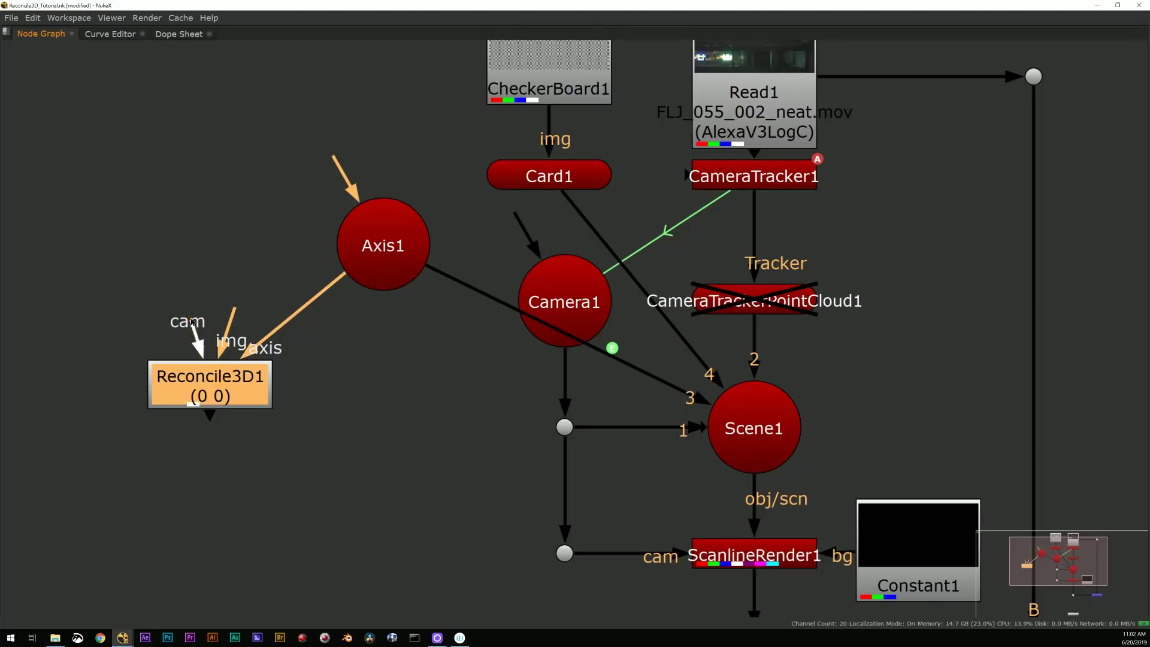
left_click_drag(196, 323, 563, 303)
left_click_drag(234, 312, 768, 98)
left_click_drag(244, 393, 394, 426)
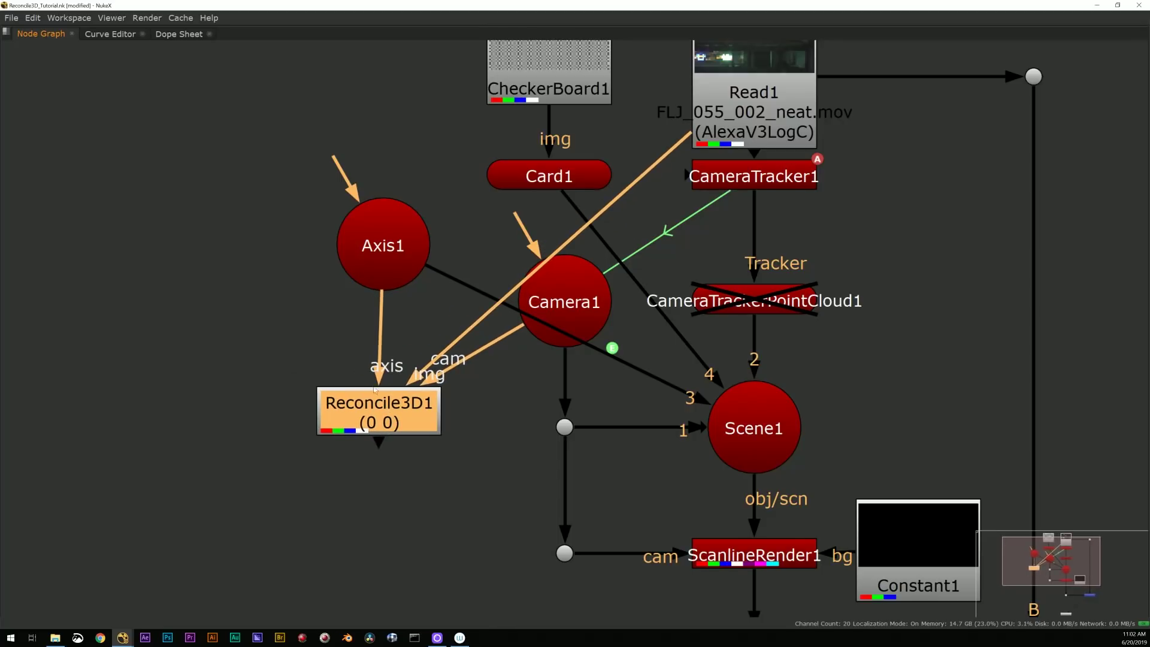
key("space")
middle_click_drag(364, 501, 347, 562)
scroll(354, 515, "down", 3)
left_click(355, 516)
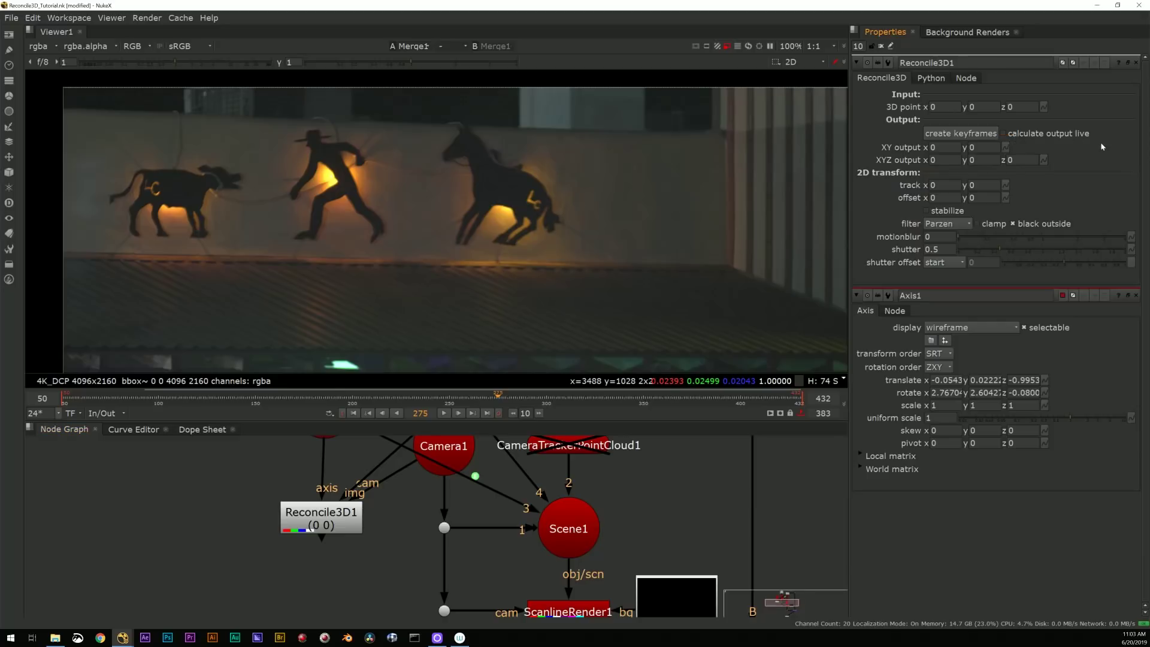
Try Reconcile3D1's live output calculation, turn it off again, and create output keyframes for frames 50-432.
left_click(1003, 133)
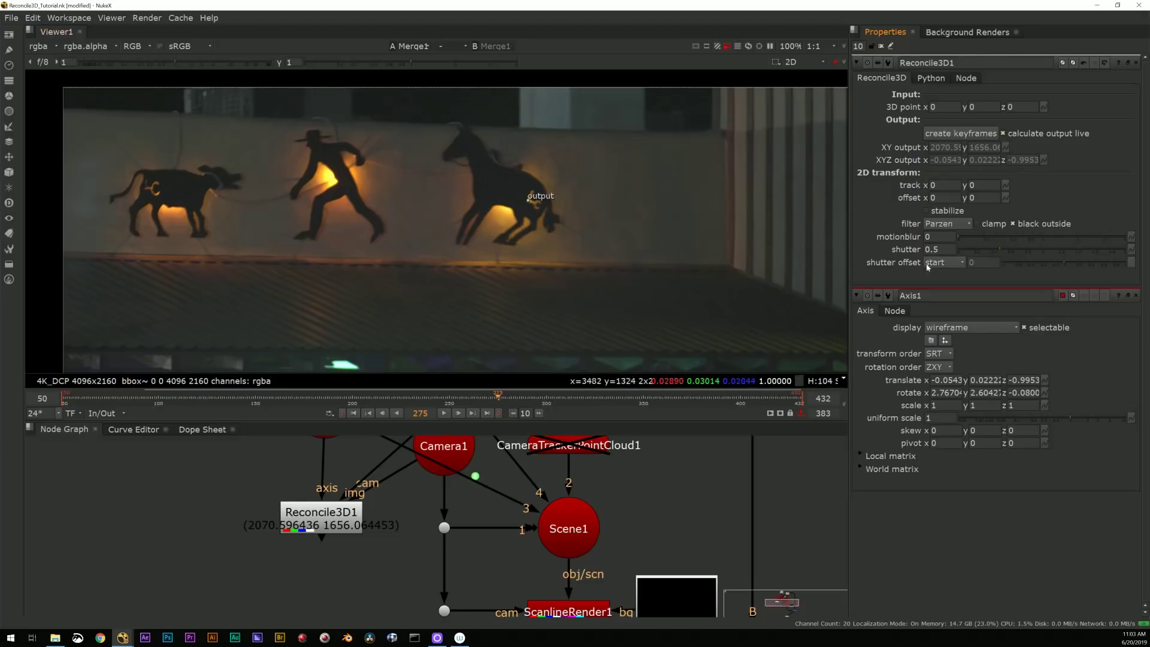
left_click(1028, 134)
left_click(971, 134)
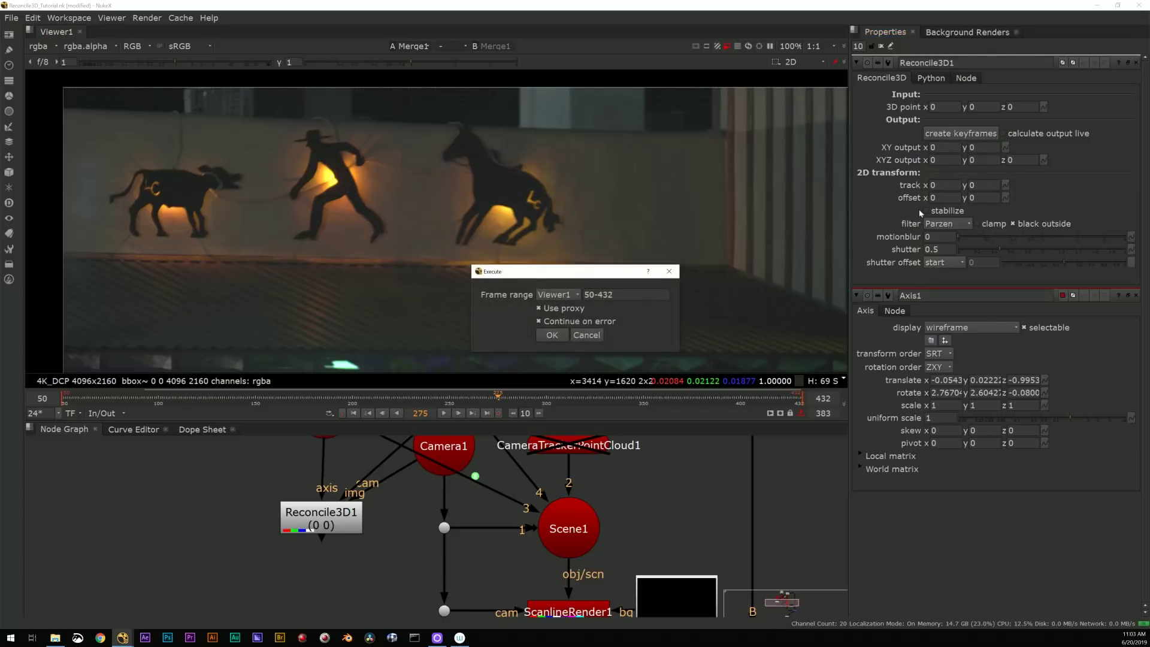
left_click(551, 335)
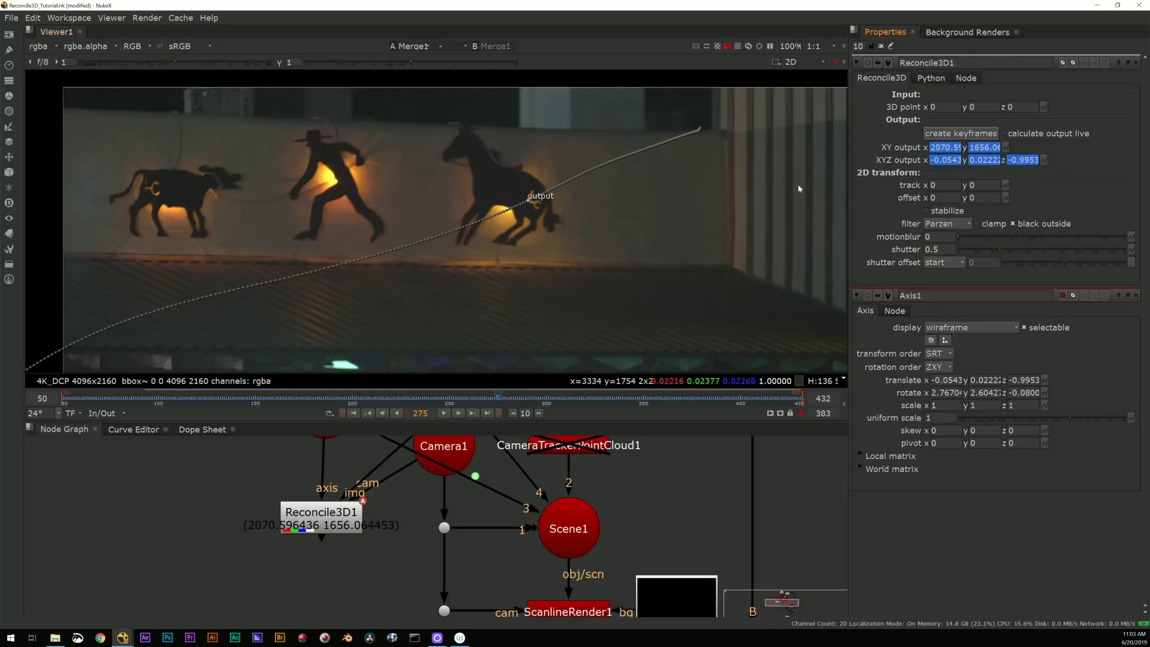
Scrub from frame 275 back to frame 197 to check the reconciled output point against the horse cutout.
left_click(407, 399)
left_click_drag(408, 402, 358, 408)
left_click_drag(275, 406, 385, 384)
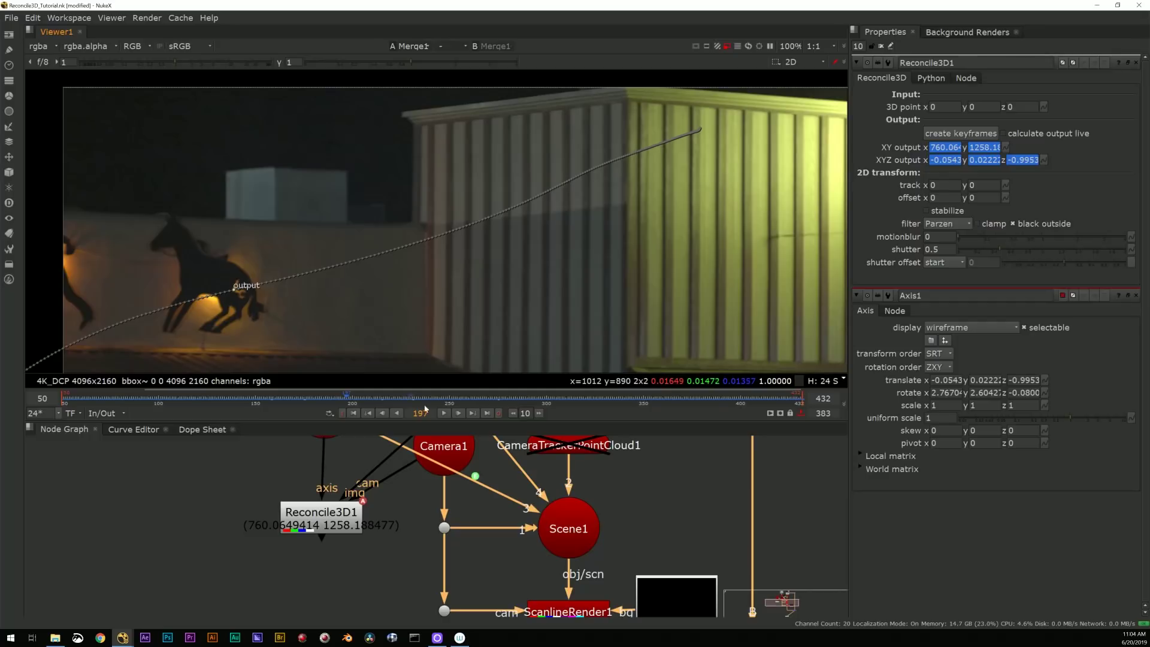
Add a RotoPaint node and insert it below the dot on the plate branch coming from Read1.
middle_click_drag(520, 316, 454, 181)
scroll(509, 231, "down", 3)
middle_click_drag(659, 482, 659, 485)
scroll(658, 485, "down", 4)
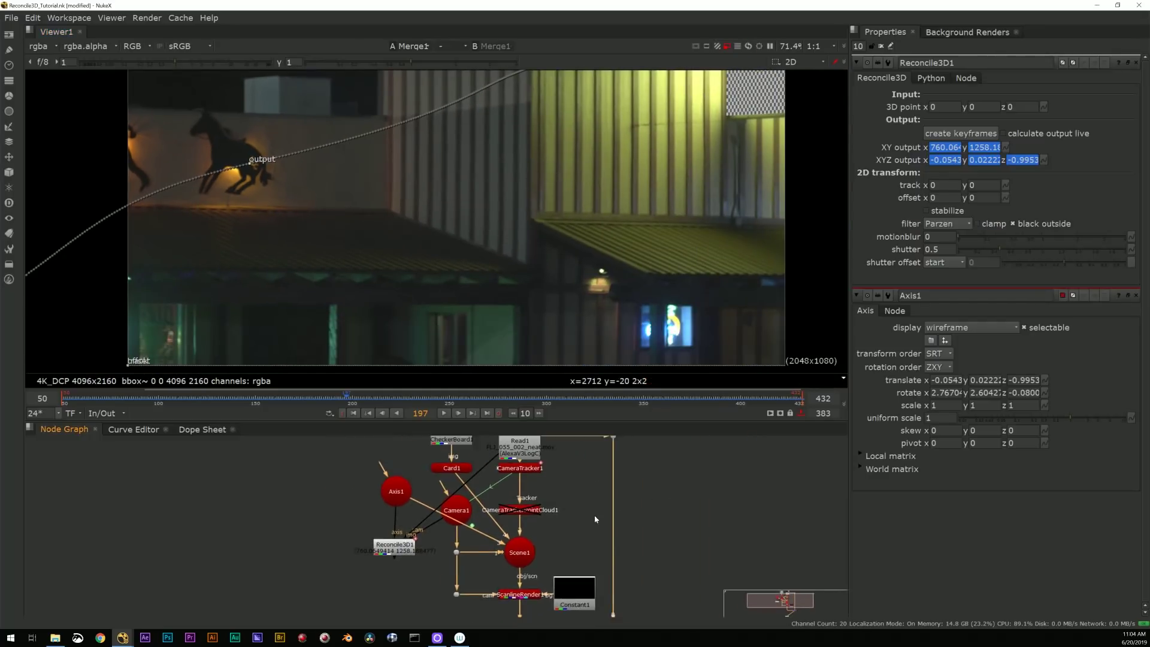
key("p")
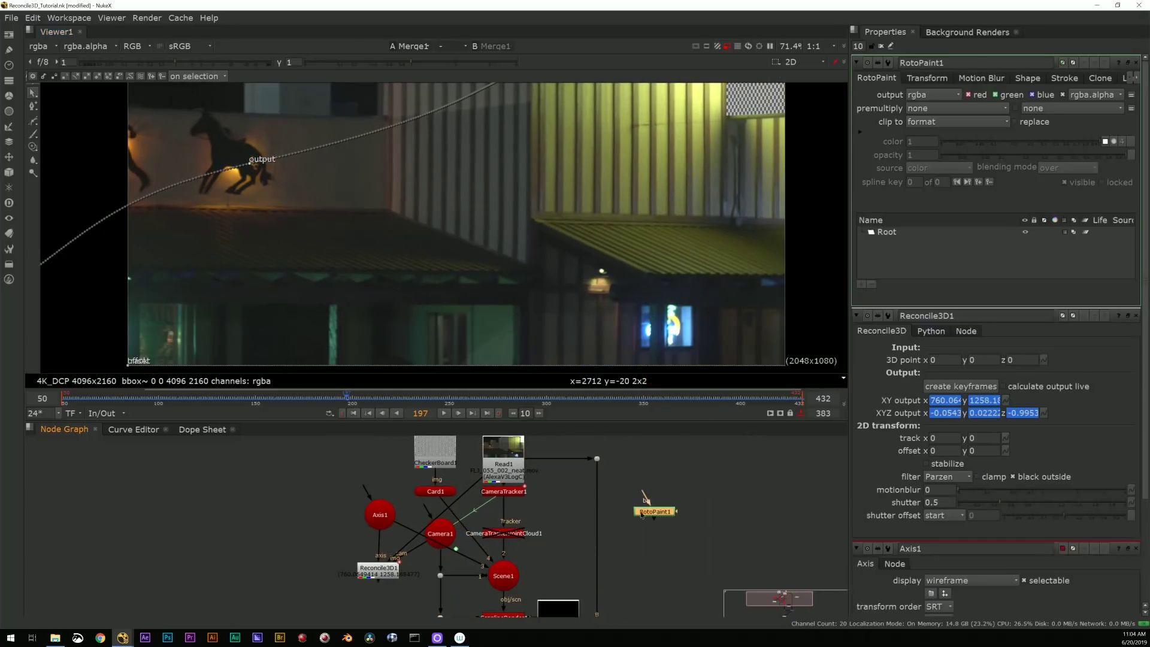
left_click_drag(656, 510, 611, 493)
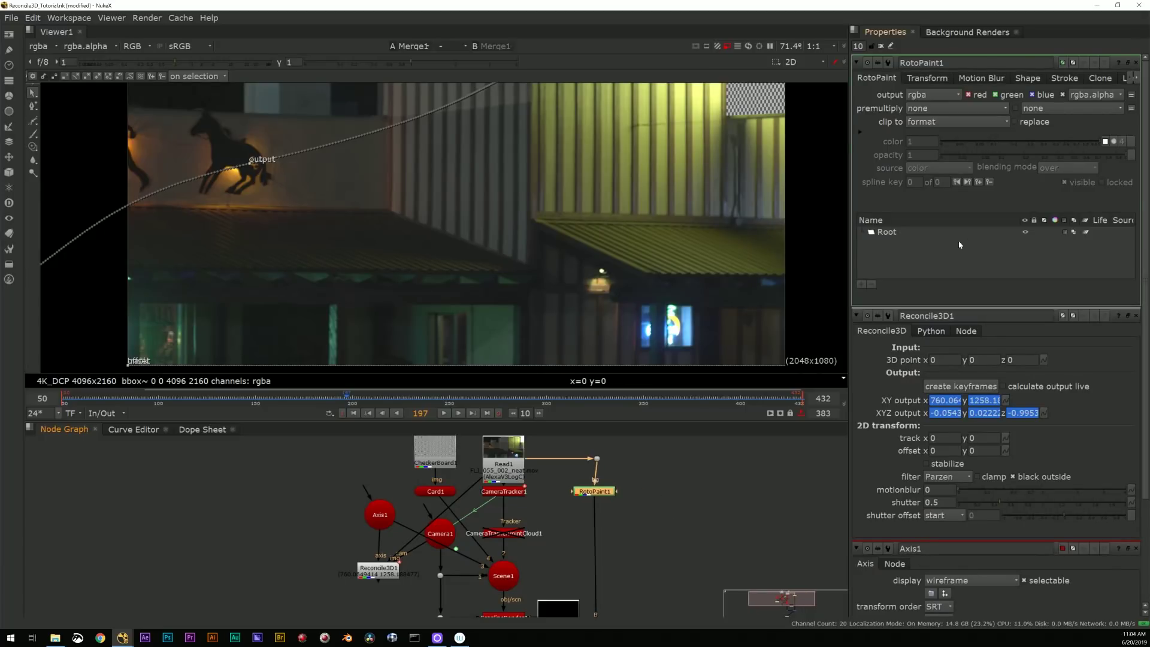
Link the translate of RotoPaint1's Root layer to Reconcile3D1's XY output and close the Reconcile3D1 properties.
left_click(942, 233)
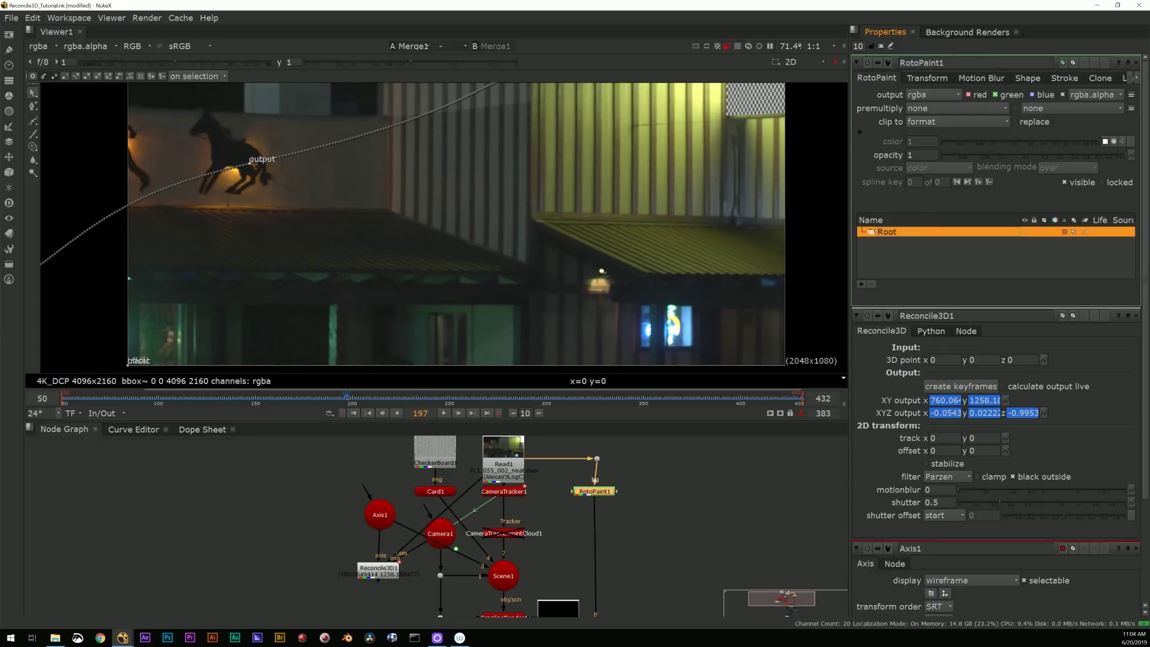
left_click(927, 78)
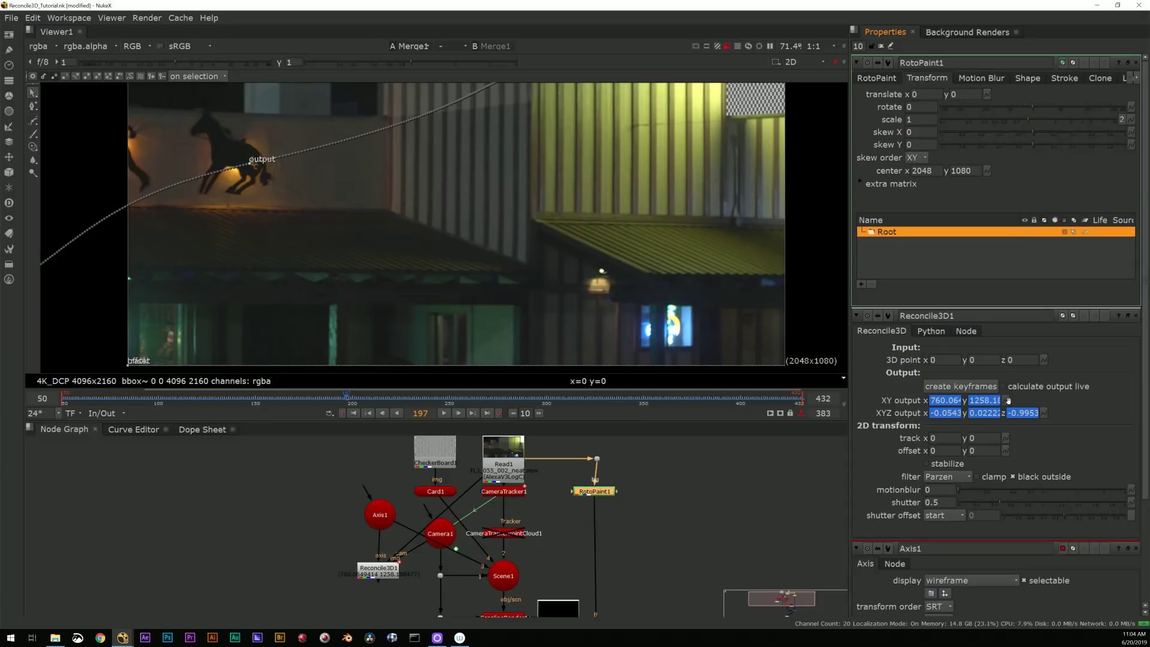
left_click_drag(990, 98, 988, 96, "ctrl")
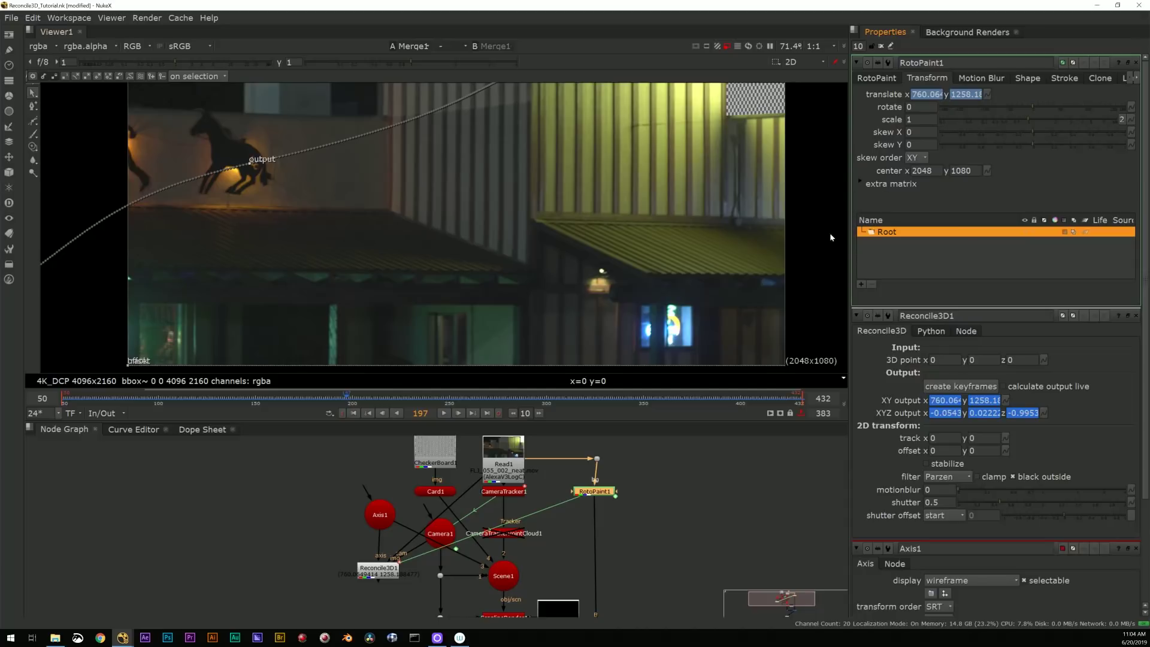
left_click(1135, 317)
Activate RotoPaint1's Clone brush and go back to frame 157 with the brand on the horse's hindquarters framed closely.
left_click(877, 78)
mouse_move(336, 176)
middle_mouse_down()
mouse_move(429, 226)
mouse_move(399, 220)
middle_mouse_up()
left_click(33, 147)
scroll(307, 213, "up", 2)
scroll(360, 186, "up", 3)
key("Left")
key("Left")
key("Left")
key("Left")
key("Left")
key("Left")
key("Left")
key("Left")
key("Left")
key("Left")
key("Left")
key("Left")
key("Left")
key("Left")
key("Left")
key("Left")
key("Left")
key("Left")
key("Left")
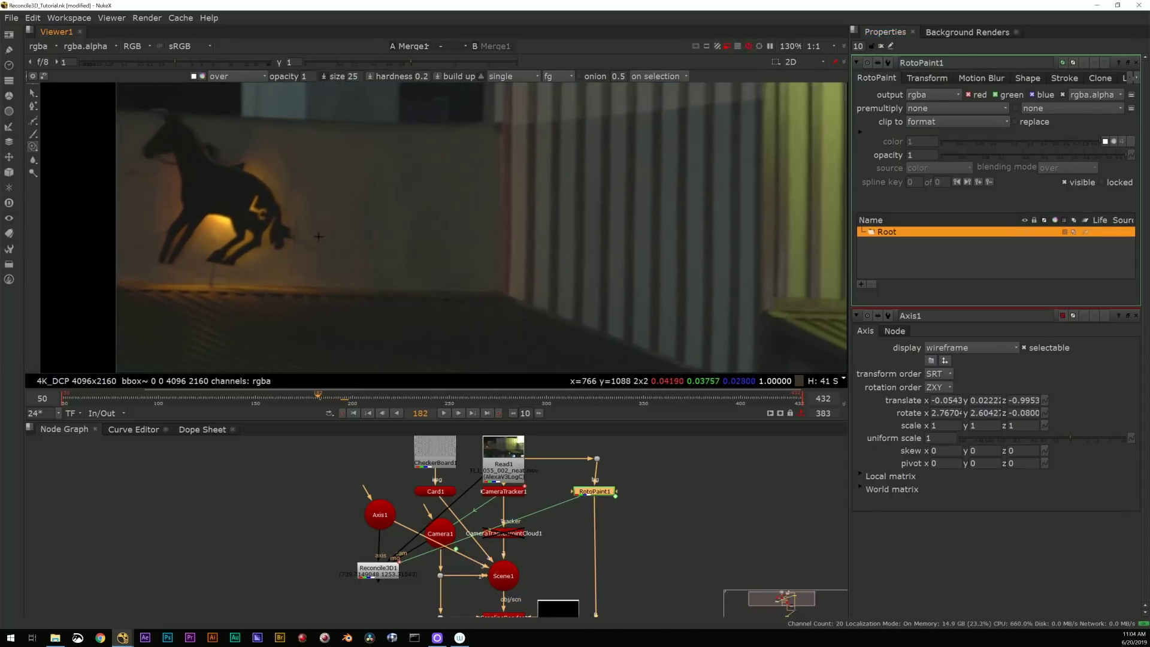
left_click(270, 398)
left_click_drag(273, 400, 279, 400)
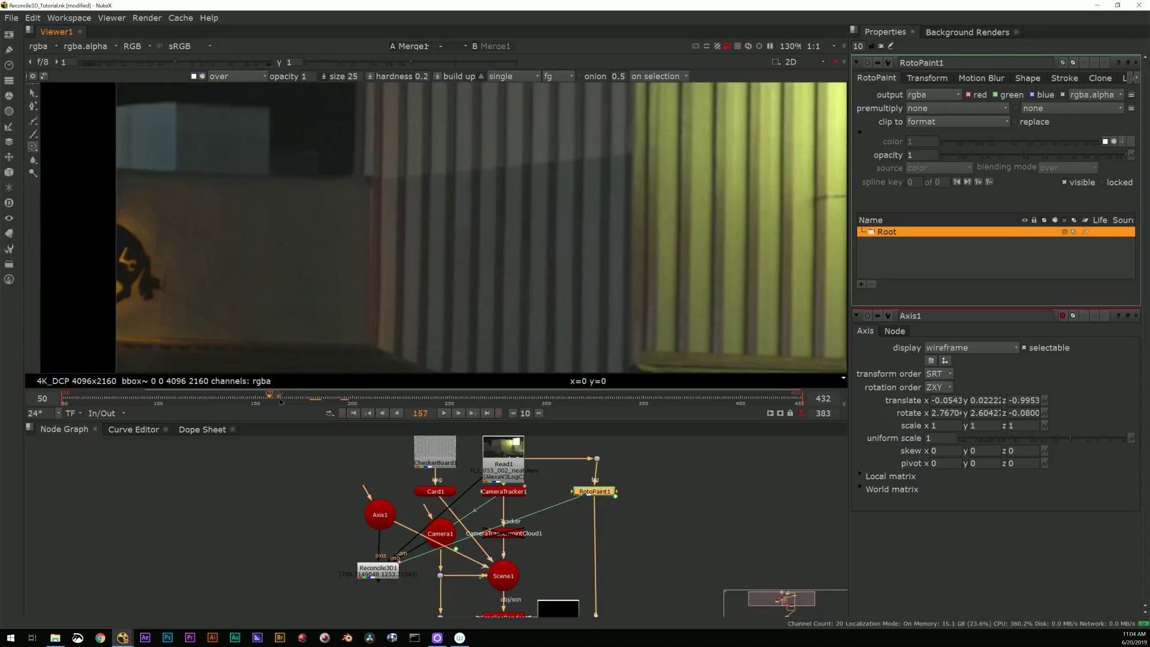
key("Left")
key("Left")
key("Right")
key("Left")
key("Left")
key("Left")
scroll(249, 210, "up", 5)
middle_click_drag(281, 212, 307, 227)
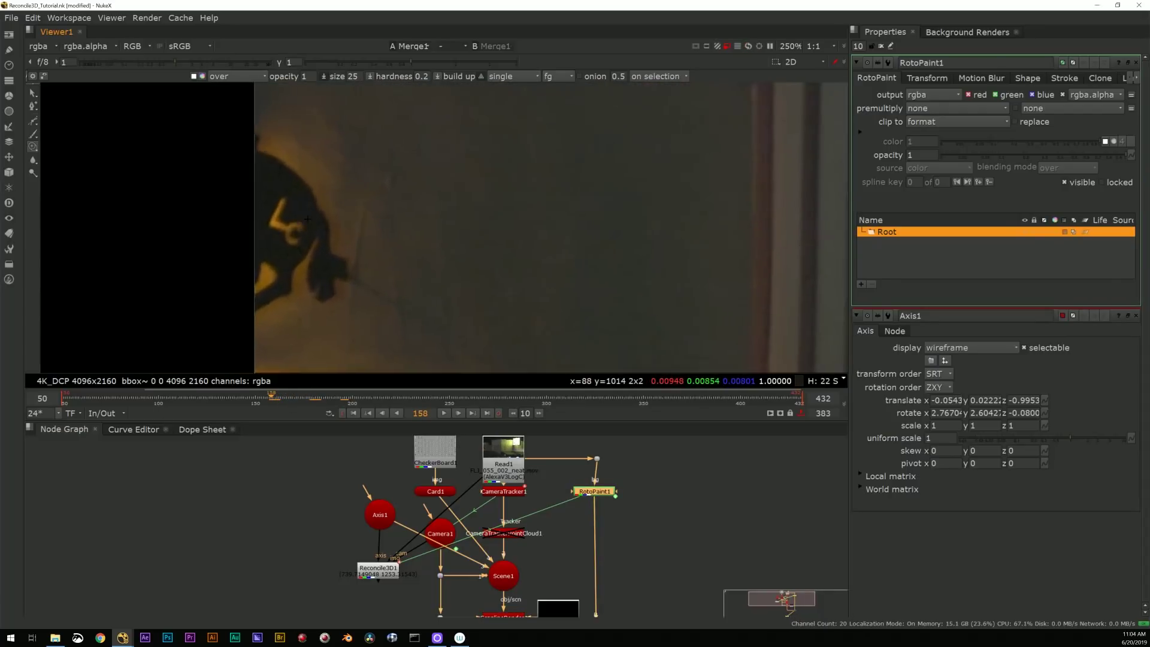
scroll(351, 213, "up", 2)
key("Left")
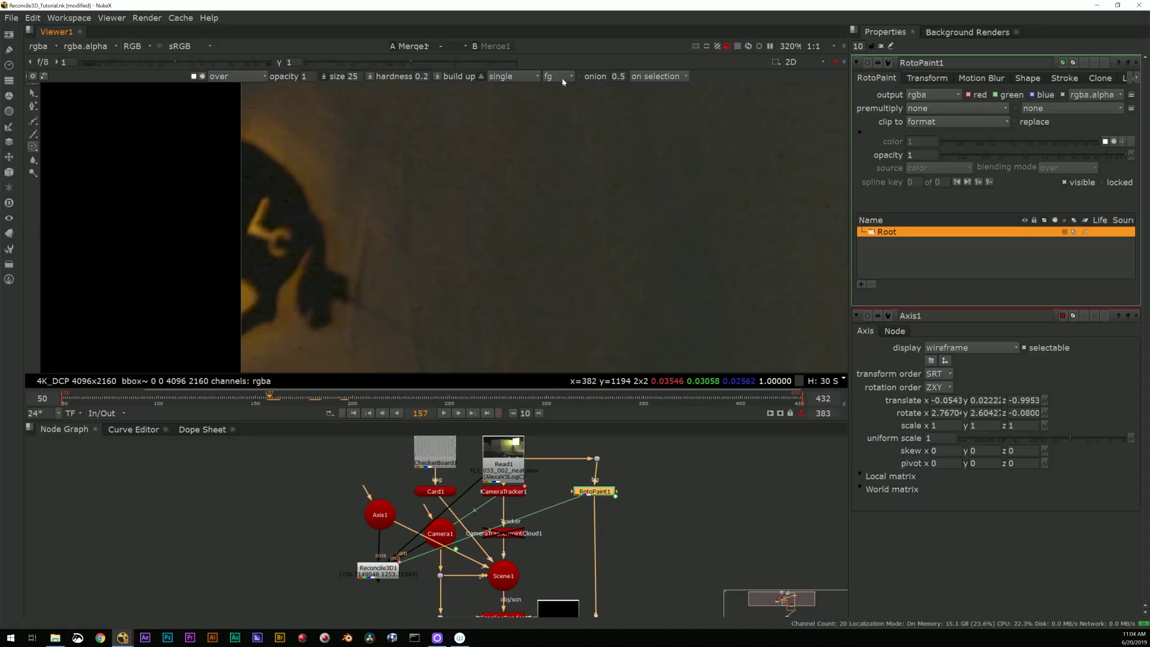
Clone out the brand on the horse's hindquarters with strokes of brush size 31 lasting for all frames.
left_click(530, 77)
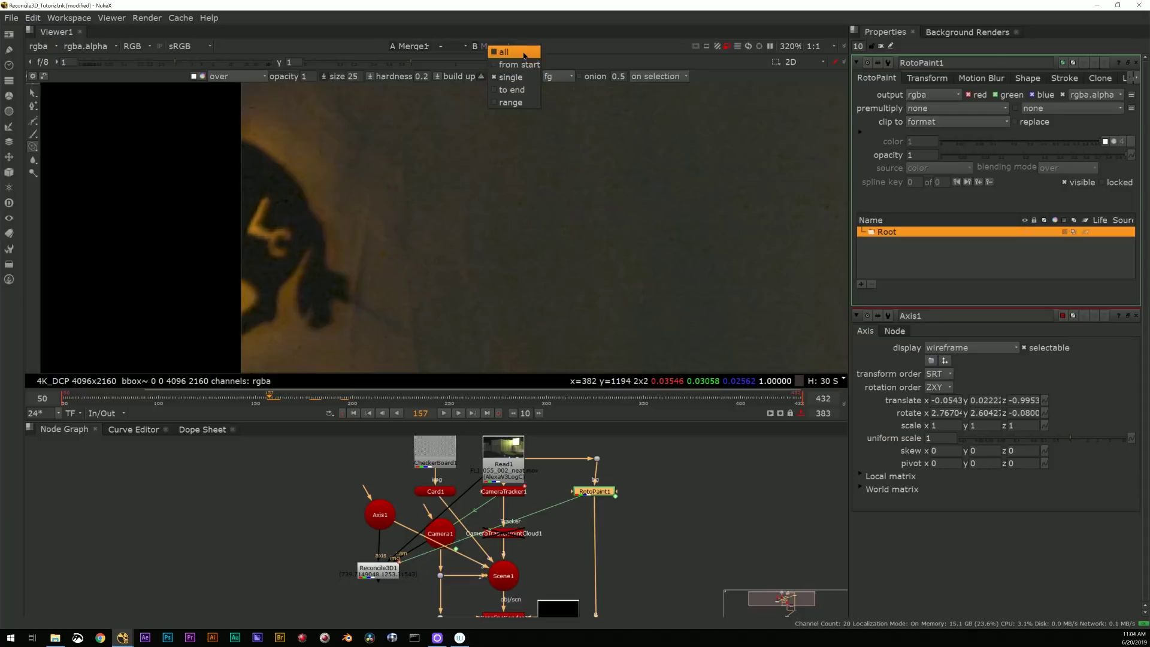
left_click(504, 52)
scroll(279, 196, "up", 2)
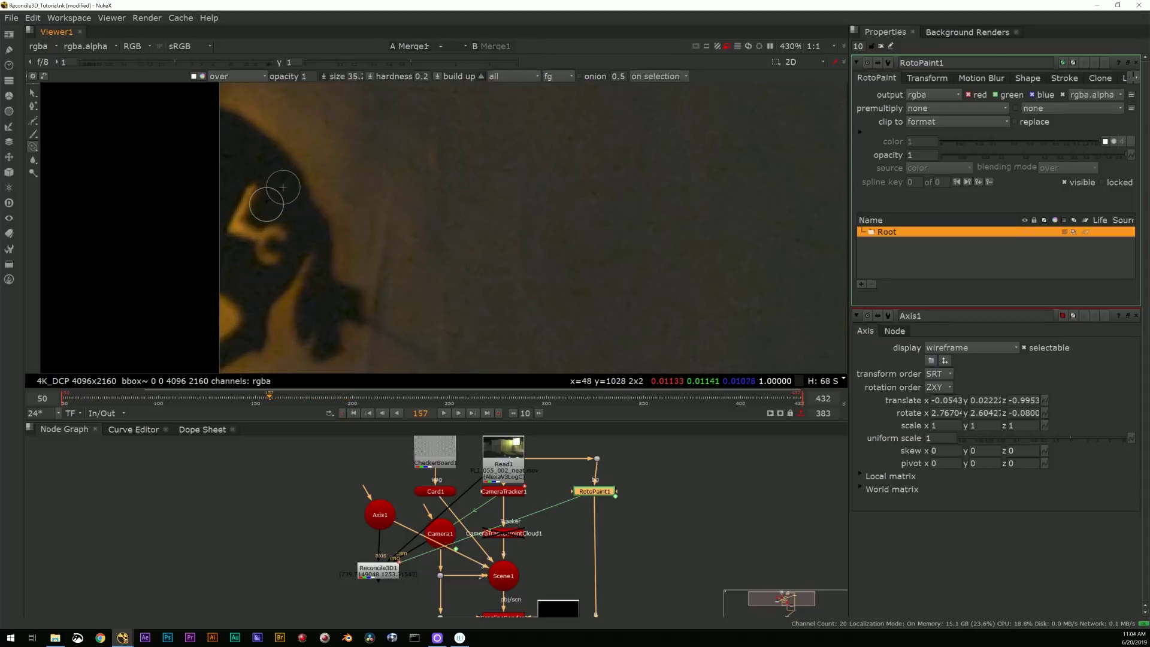
left_click_drag(256, 192, 250, 191, "shift")
mouse_move(251, 193)
left_mouse_down()
mouse_move(246, 205)
mouse_move(272, 224)
mouse_move(269, 250)
mouse_move(246, 221)
mouse_move(241, 203)
mouse_move(265, 214)
mouse_move(273, 237)
left_mouse_up()
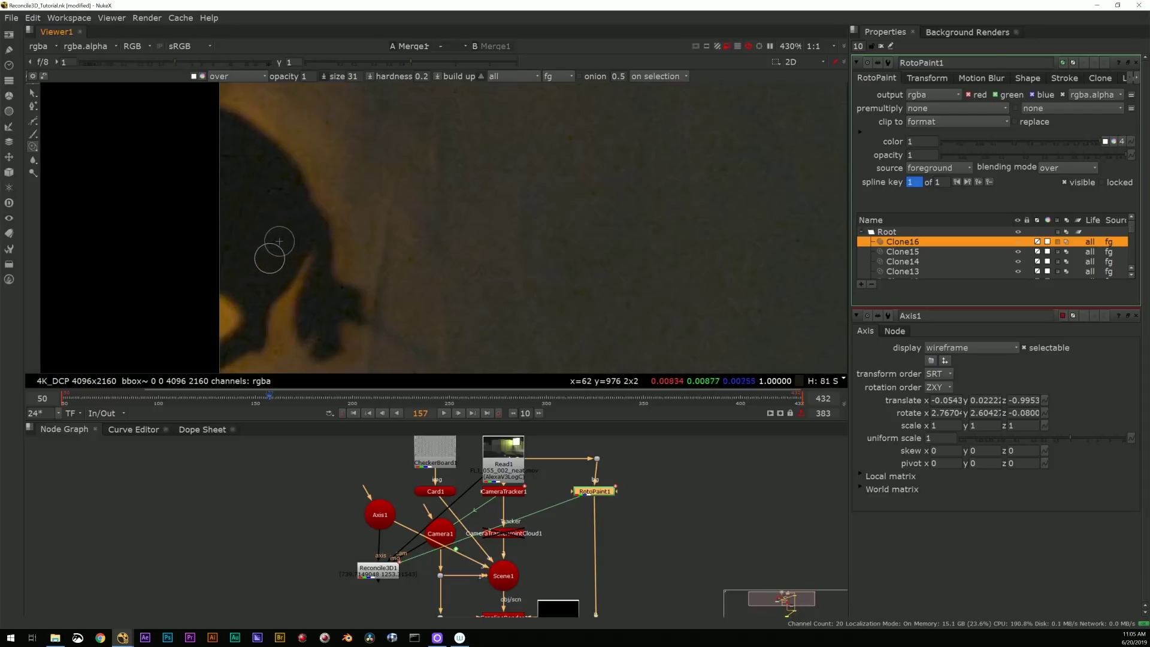
Clone over the remaining brand marks on the horse's hindquarters at frame 157, enlarging the brush to about 37.
left_click(339, 232)
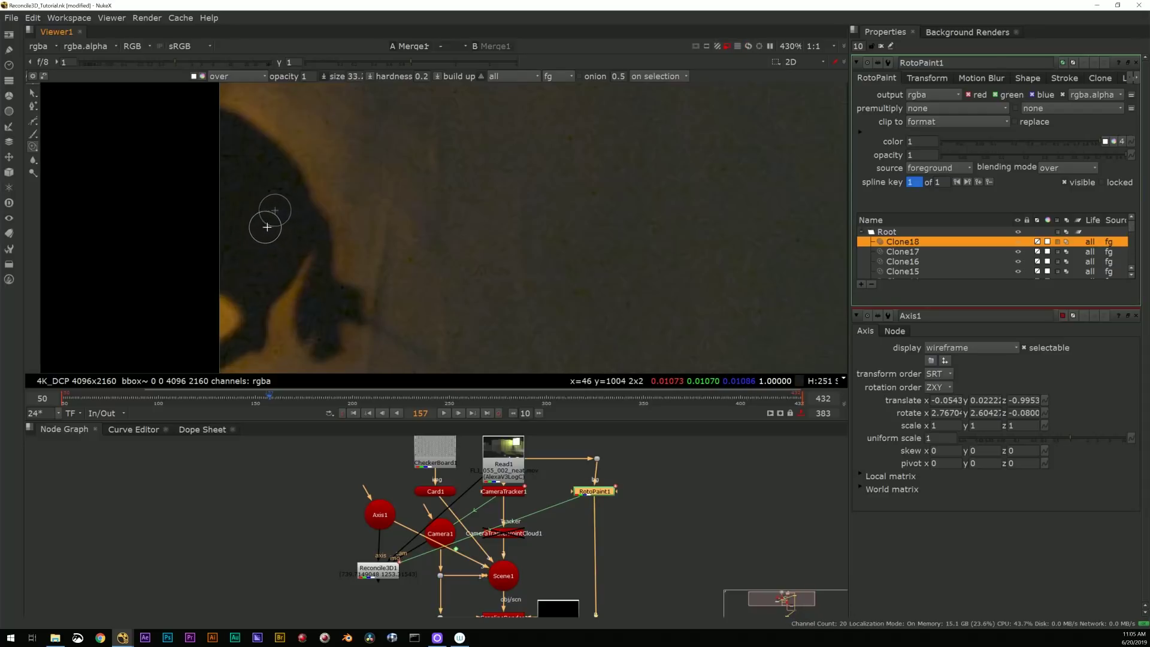
left_click_drag(267, 226, 256, 240, "ctrl")
mouse_move(254, 225)
left_mouse_down()
mouse_move(258, 215)
mouse_move(271, 236)
mouse_move(256, 246)
left_mouse_up()
scroll(336, 270, "down", 2)
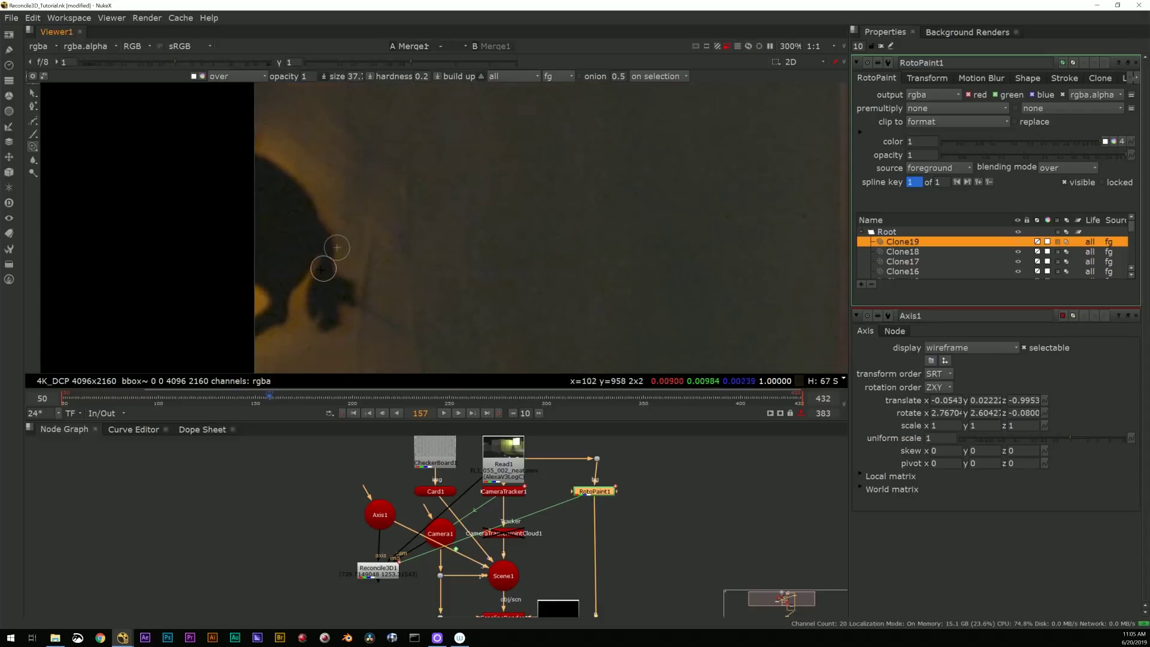
Step forward from frame 157 to frame 180, checking how the cloned paint follows the horse's hindquarters.
key("Right")
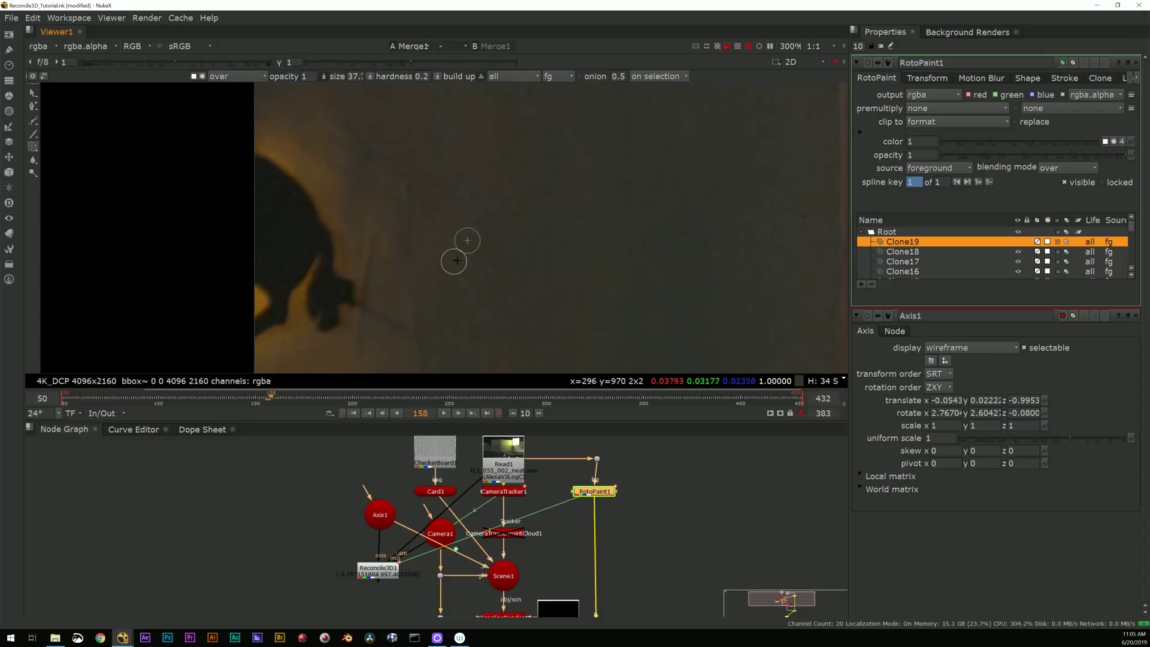
key("Right")
key("Right")
key("Right")
key("Right")
key("Right")
key("Right")
key("Right")
key("Right")
key("Right")
key("Right")
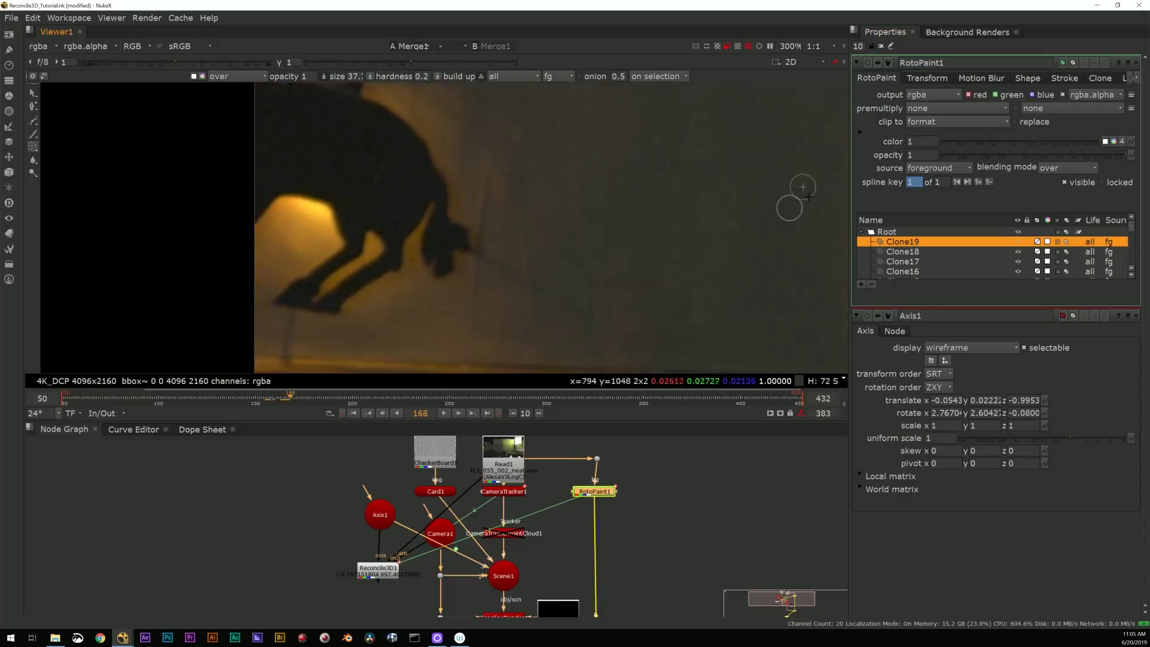
key("Right")
key("Right")
key("Right")
key("Right")
key("Right")
key("Right")
middle_click_drag(655, 193, 507, 266)
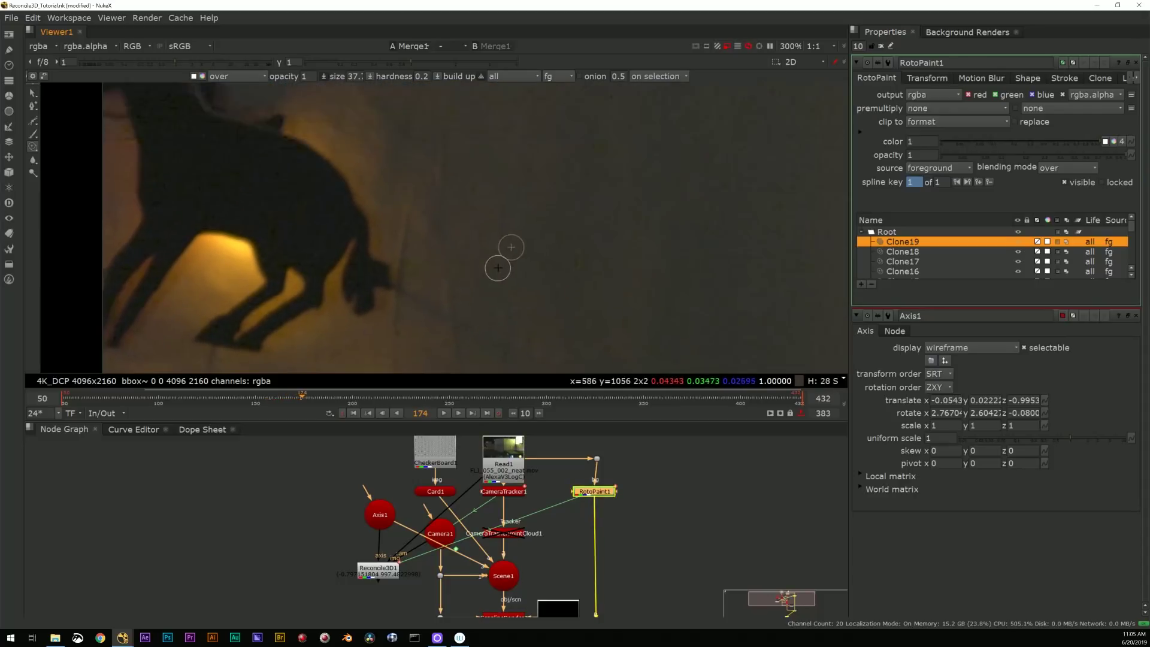
key("Right")
key("Right")
key("Right")
key("Right")
key("Right")
key("Right")
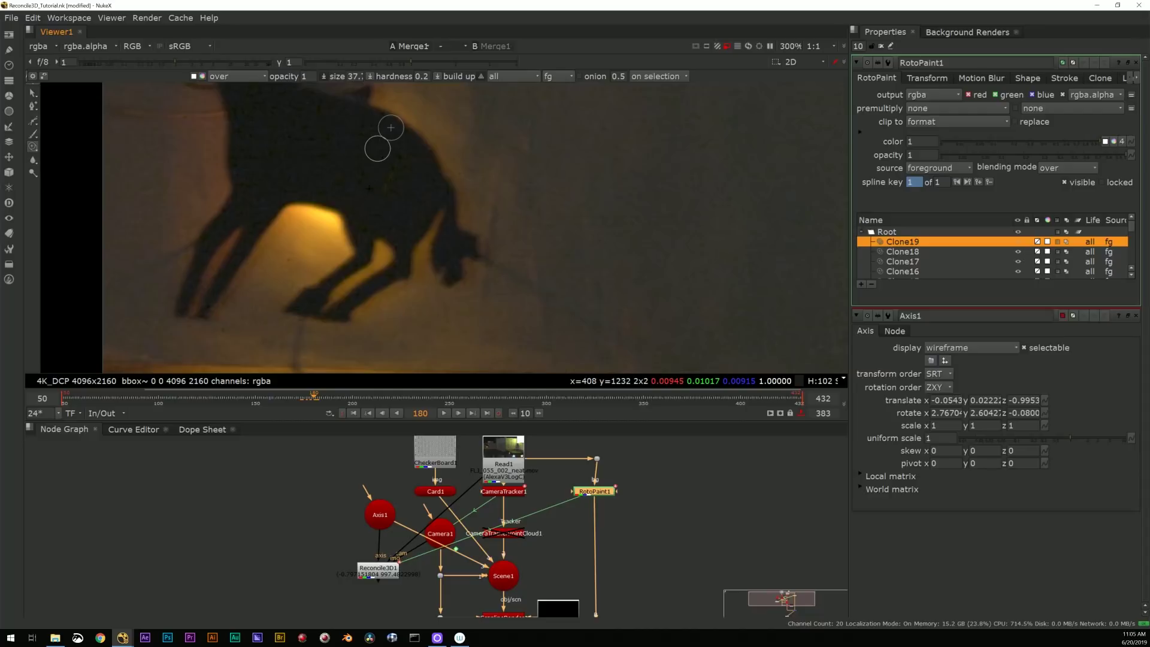
Add more clone strokes on the horse's hindquarters at frame 178 and step back to frame 176.
key("Left")
key("Left")
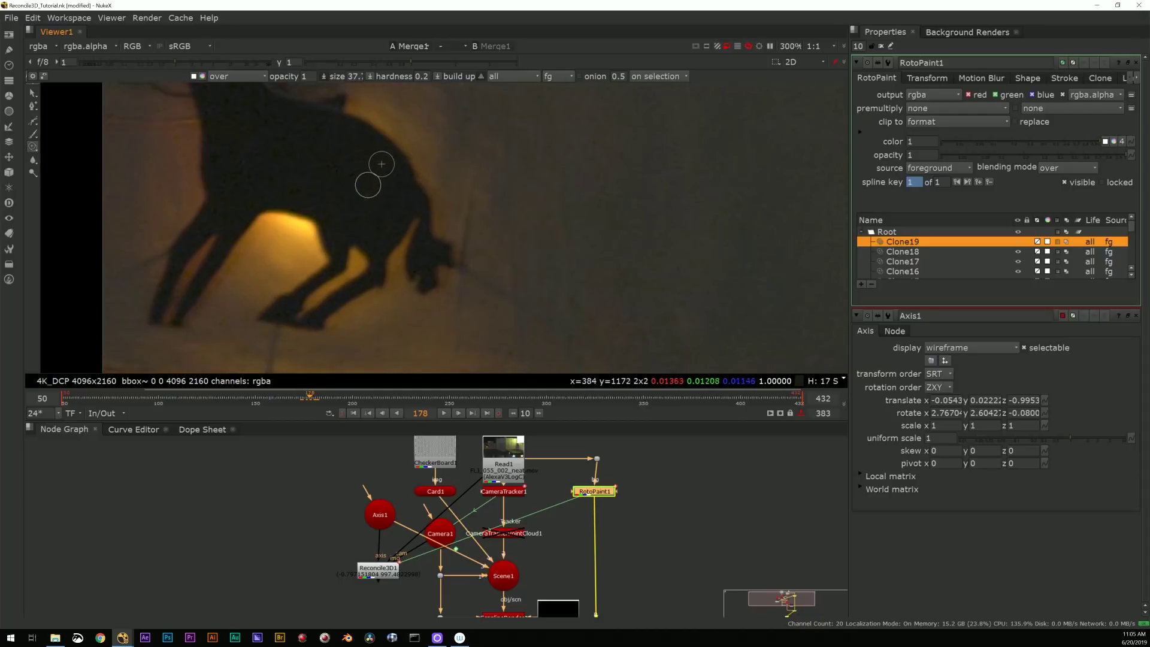
mouse_move(360, 195)
left_mouse_down()
mouse_move(362, 186)
mouse_move(389, 196)
mouse_move(363, 182)
left_mouse_up()
key("Left")
key("Left")
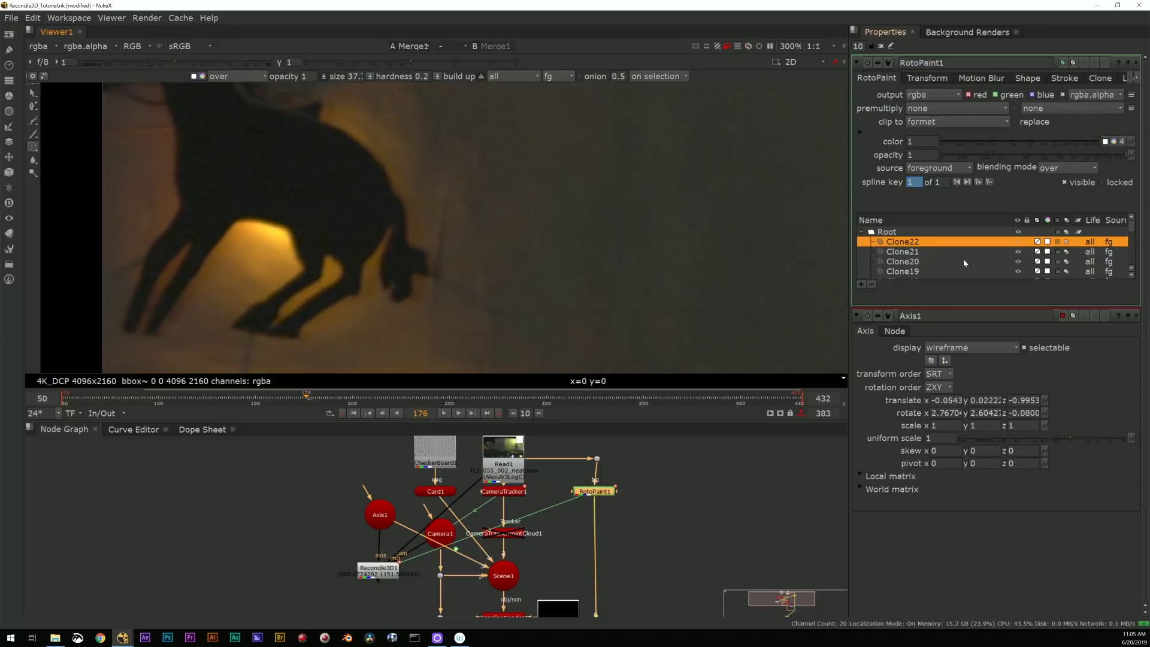
Select RotoPaint1's Root layer with the selection tool and step backwards from frame 176, checking that the displayed stroke paths follow the horse.
left_click(886, 232)
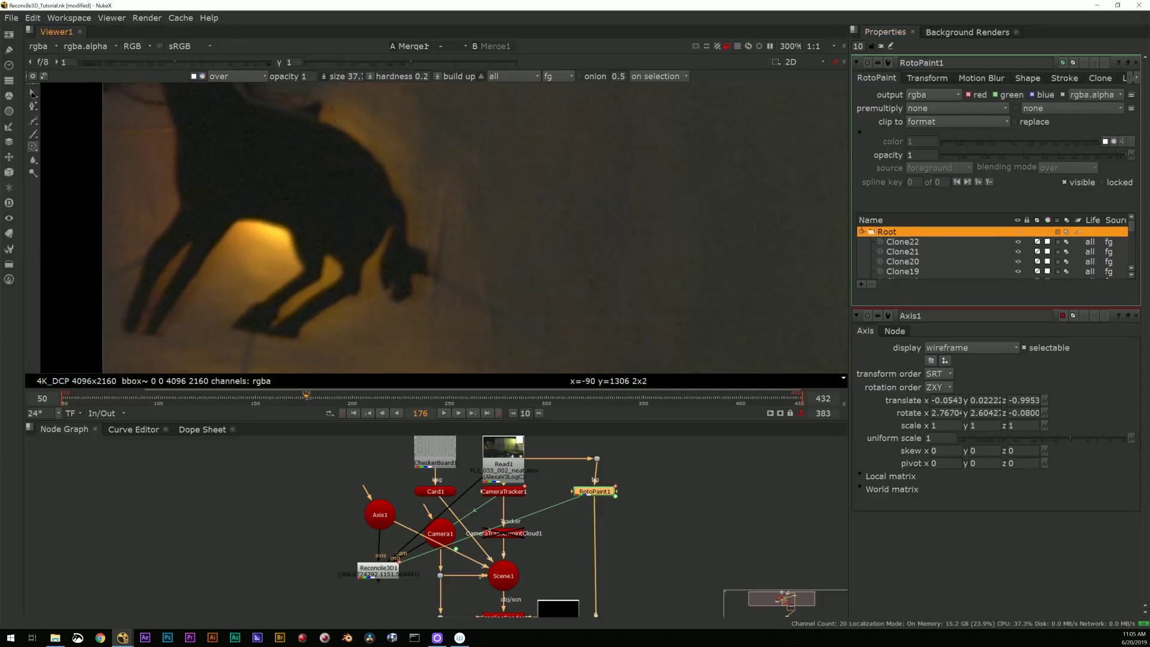
key("q")
key("Left")
key("Left")
key("Left")
key("Left")
key("Left")
scroll(528, 258, "down", 2)
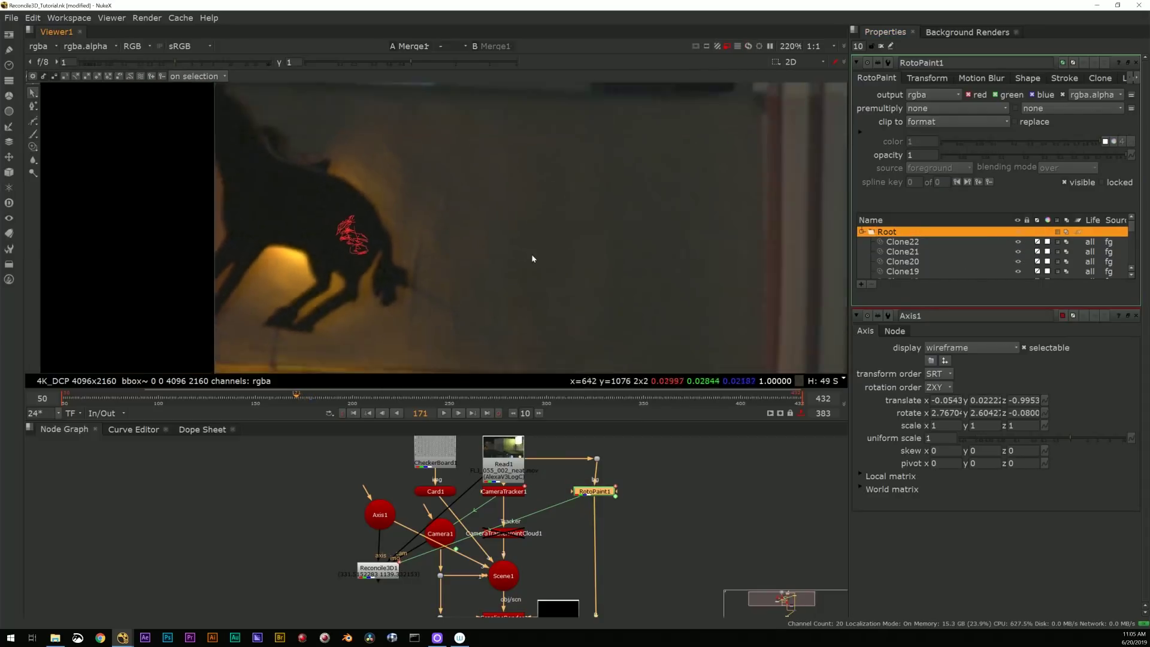
key("Left")
key("Left")
key("Left")
key("Left")
key("Left")
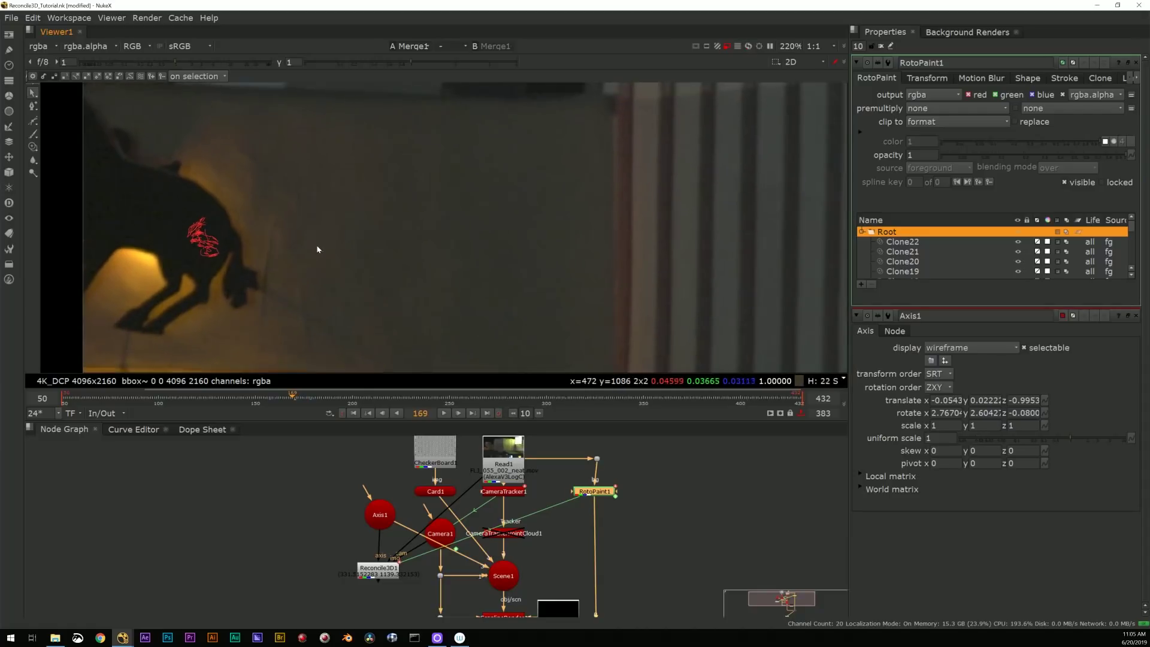
key("Left")
key("Left")
key("Left")
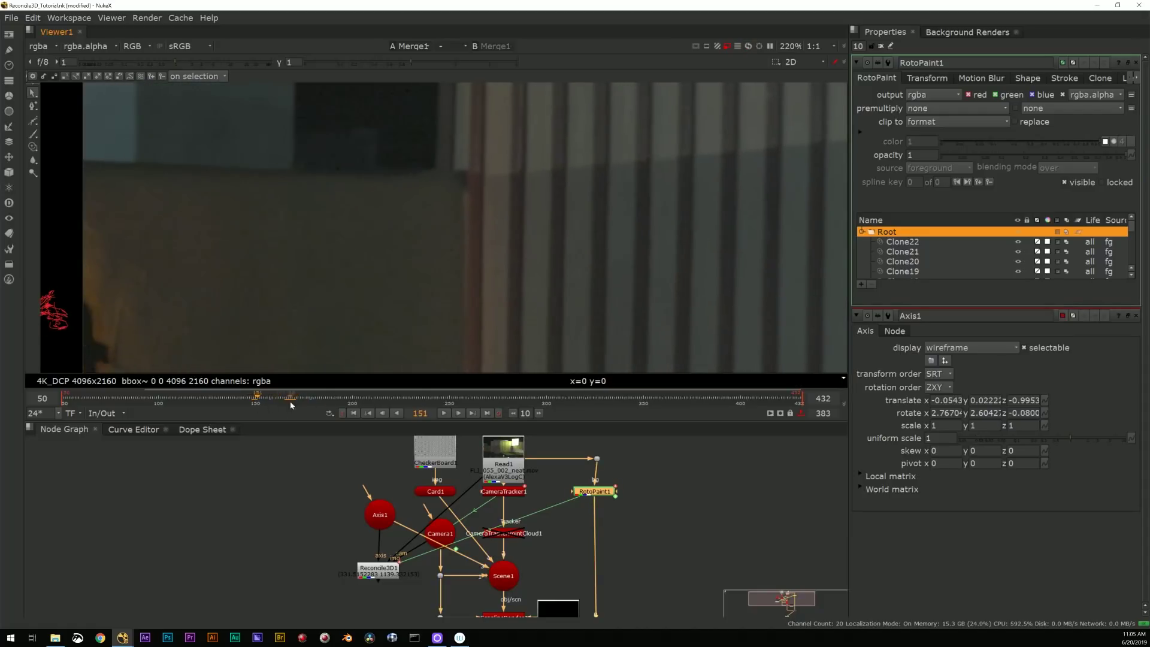
Scrub through the later part of the shot, past frames 232 and 384, checking the stroke paths against the horse.
left_click_drag(284, 400, 395, 401)
middle_click_drag(544, 284, 258, 376)
middle_click_drag(400, 406, 494, 378)
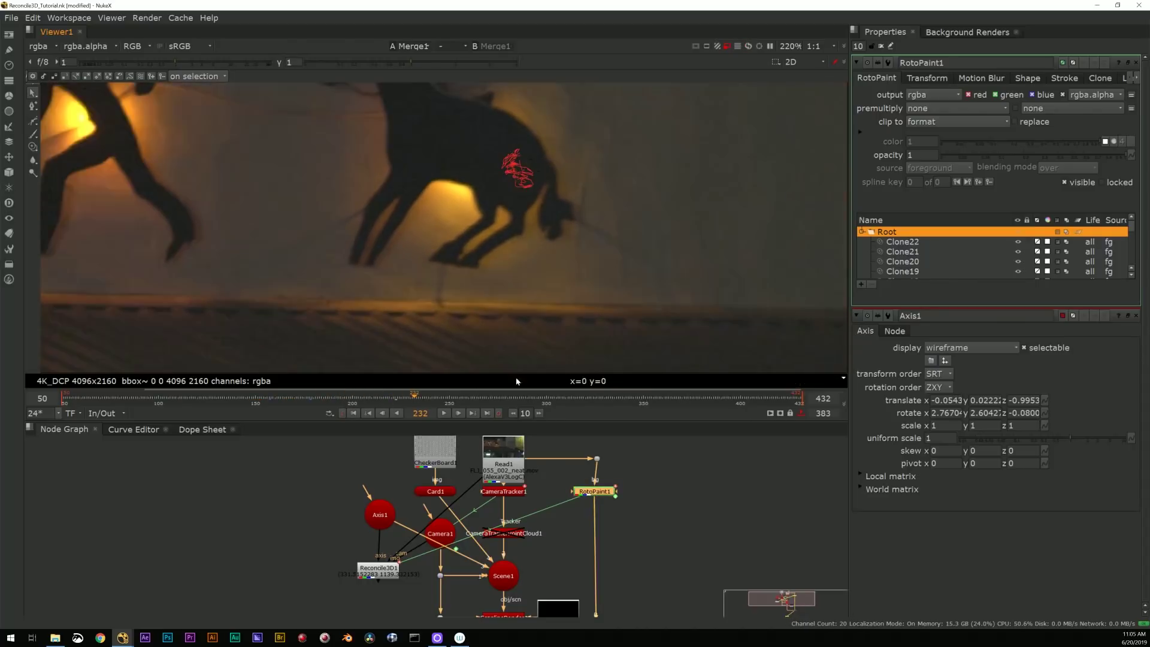
middle_click_drag(567, 213, 516, 257)
scroll(545, 284, "down", 3)
left_click_drag(453, 401, 694, 398)
middle_click_drag(473, 296, 387, 395)
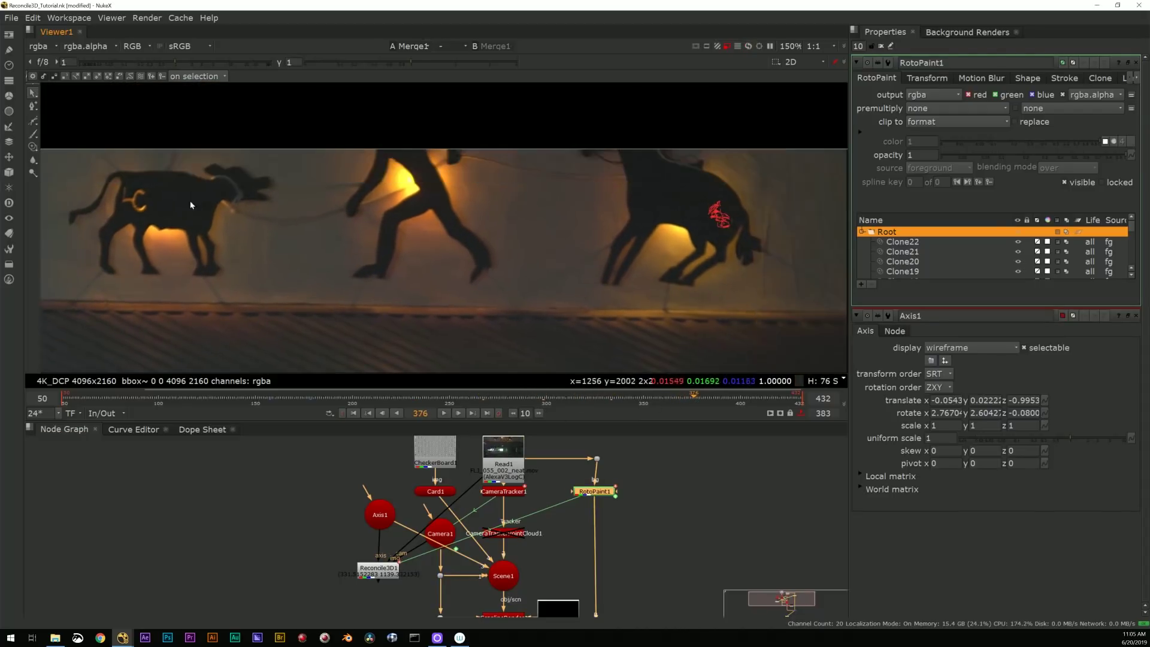
left_click_drag(694, 397, 709, 397)
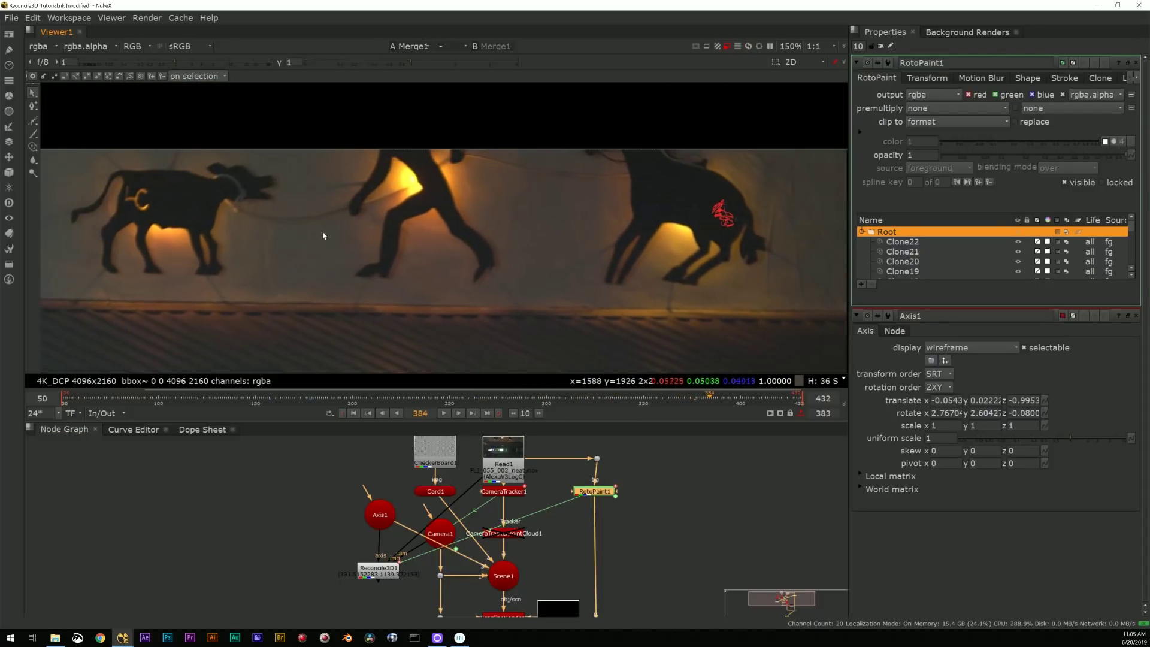
left_click(724, 396)
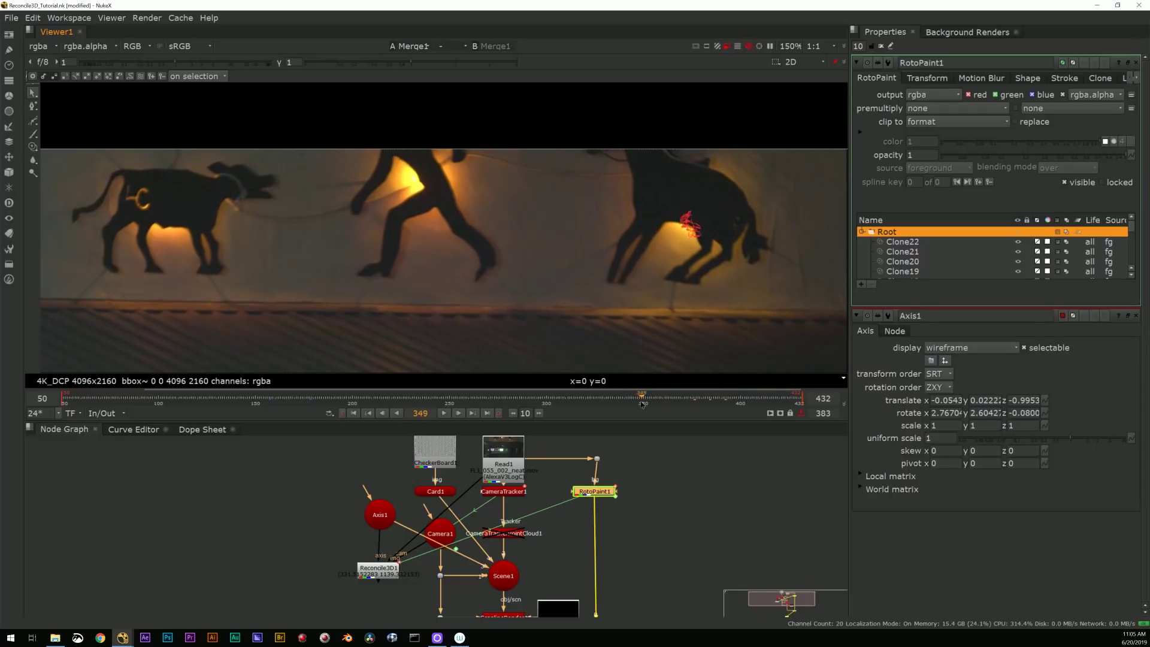
Review the whole frame and the merge branch of the node graph, and go to frame 162.
scroll(526, 316, "down", 5)
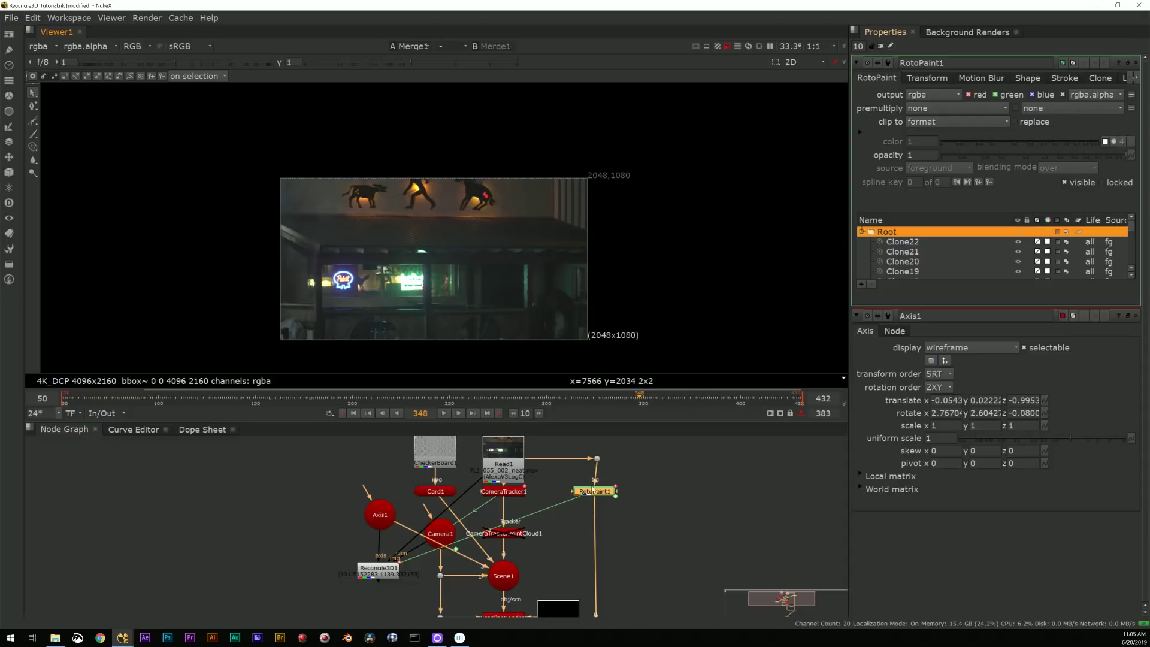
left_click_drag(603, 494, 606, 491)
middle_click_drag(690, 449, 694, 447)
middle_click_drag(604, 516, 572, 469)
middle_click_drag(557, 554, 522, 468)
left_click(507, 559)
left_click(575, 456)
left_click_drag(393, 395, 279, 398)
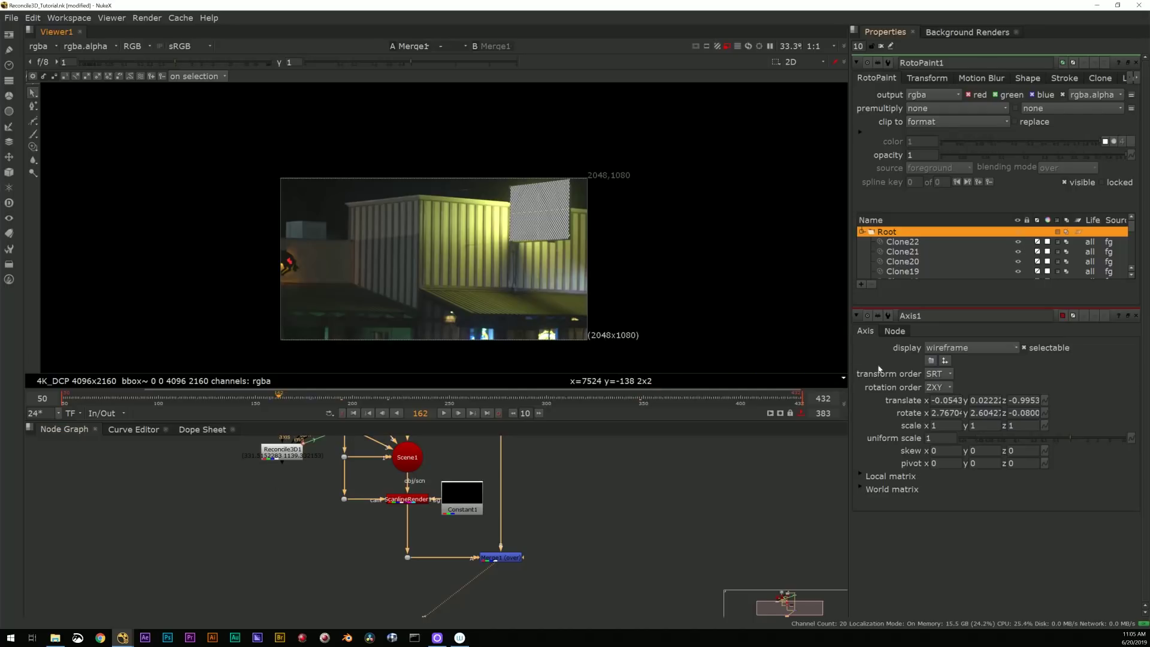
middle_click_drag(570, 447, 532, 504)
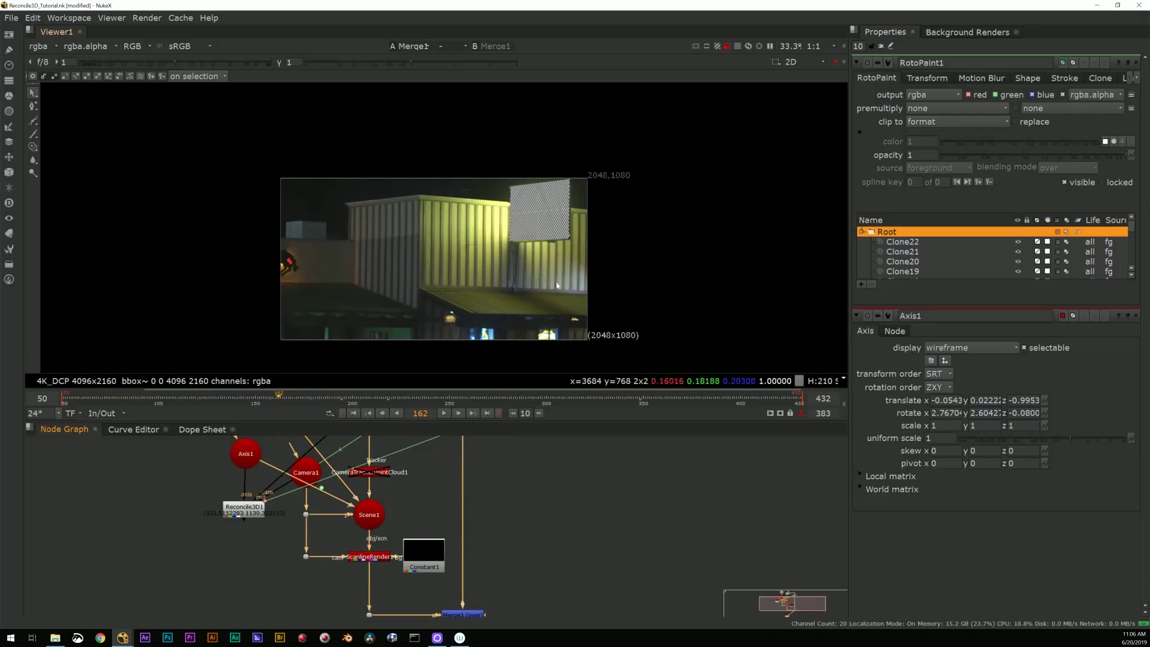
Close all open node properties, including RotoPaint1 and Axis1.
left_click(882, 45)
middle_click_drag(242, 536, 276, 539)
left_click(277, 539)
middle_click_drag(202, 546, 222, 543)
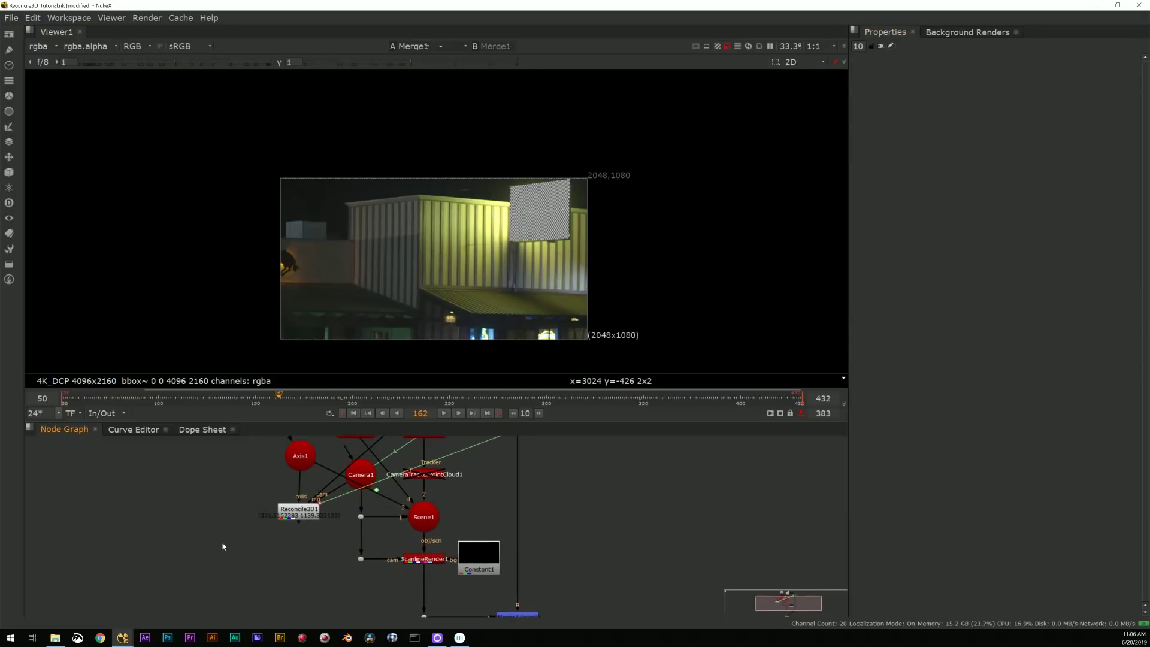
scroll(584, 270, "up", 3)
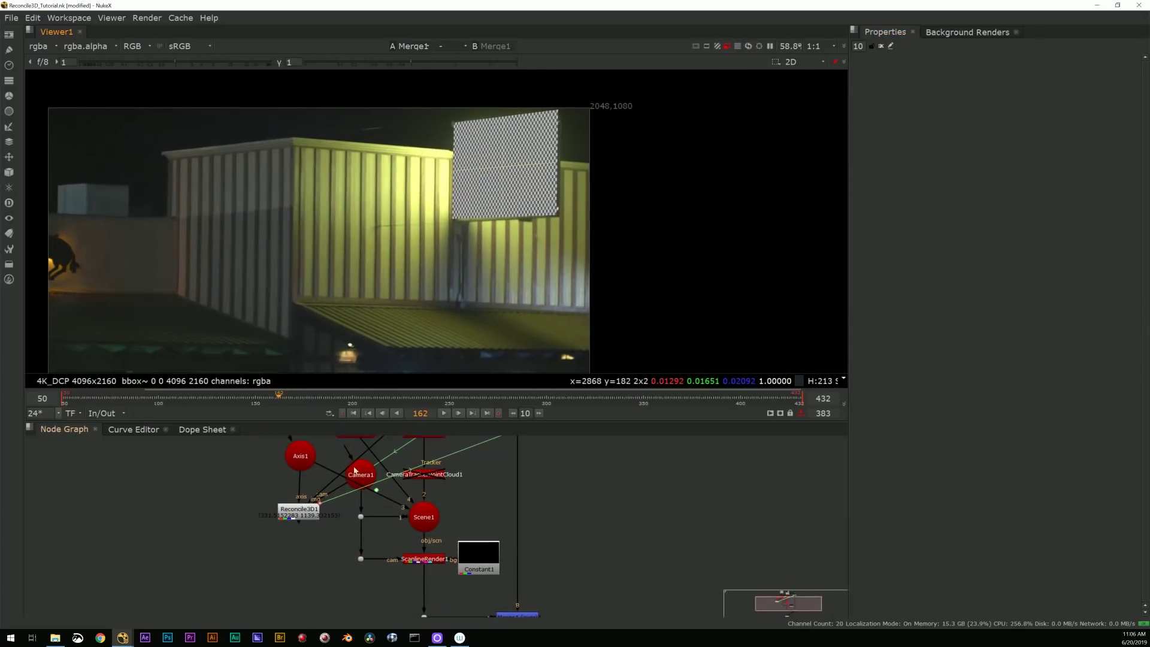
middle_click_drag(303, 585, 311, 547)
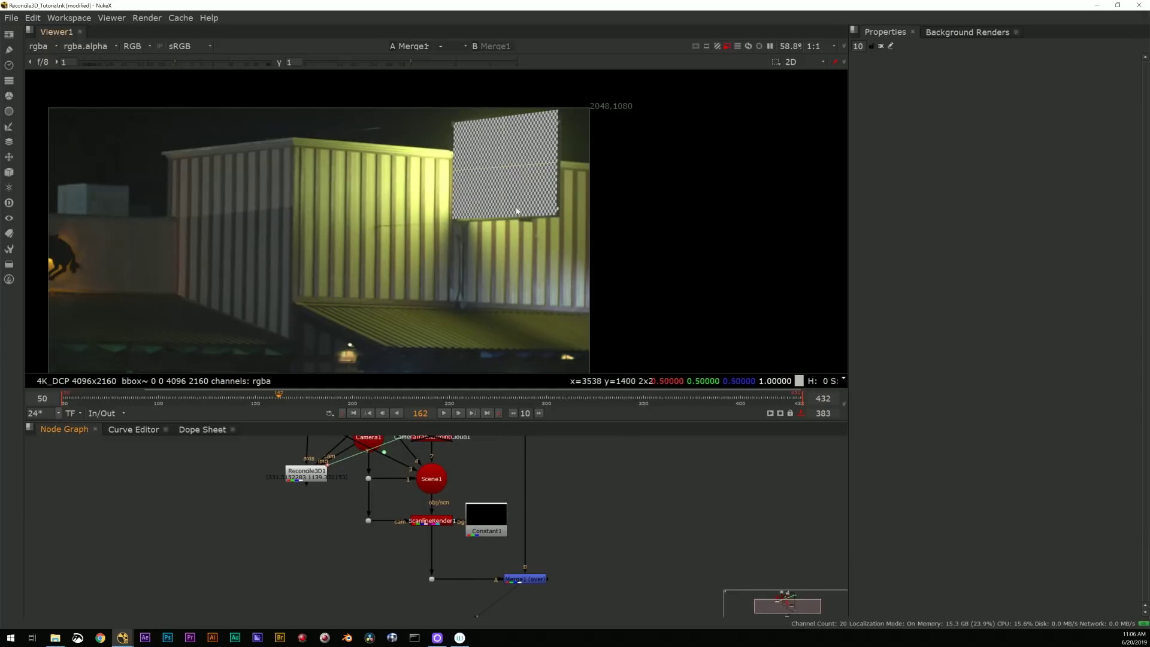
Go to frame 132 and examine the checkerboard card's edges against the motion blur of the plate.
left_click(256, 398)
left_click(220, 397)
scroll(427, 209, "up", 6)
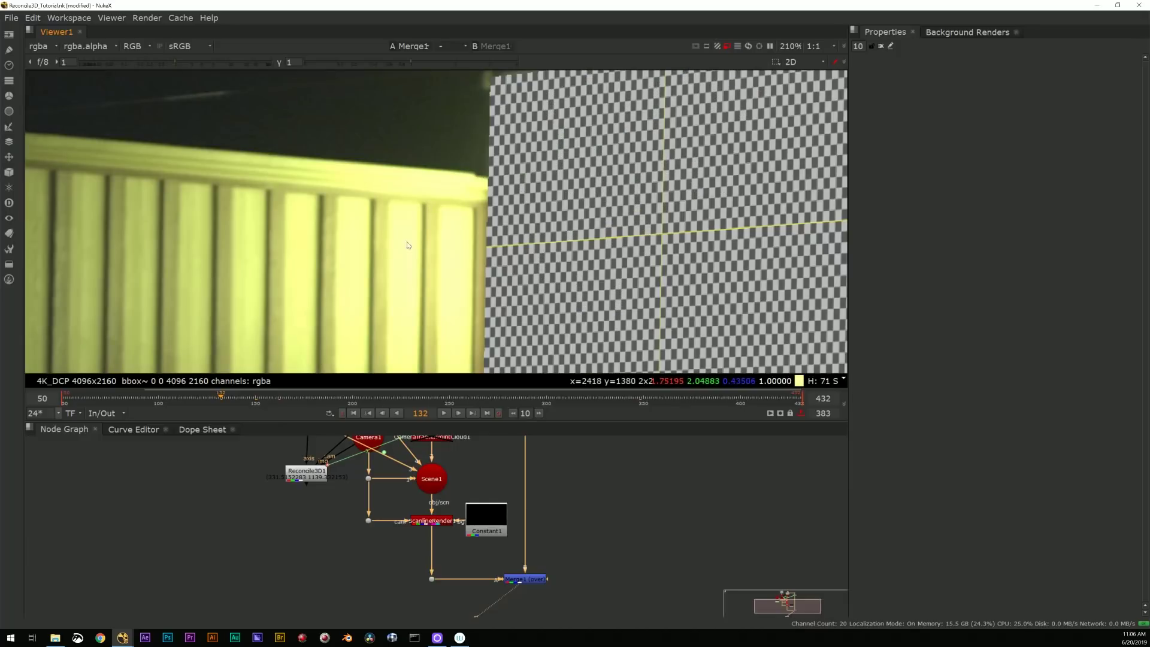
scroll(389, 261, "down", 2)
scroll(386, 252, "down", 3)
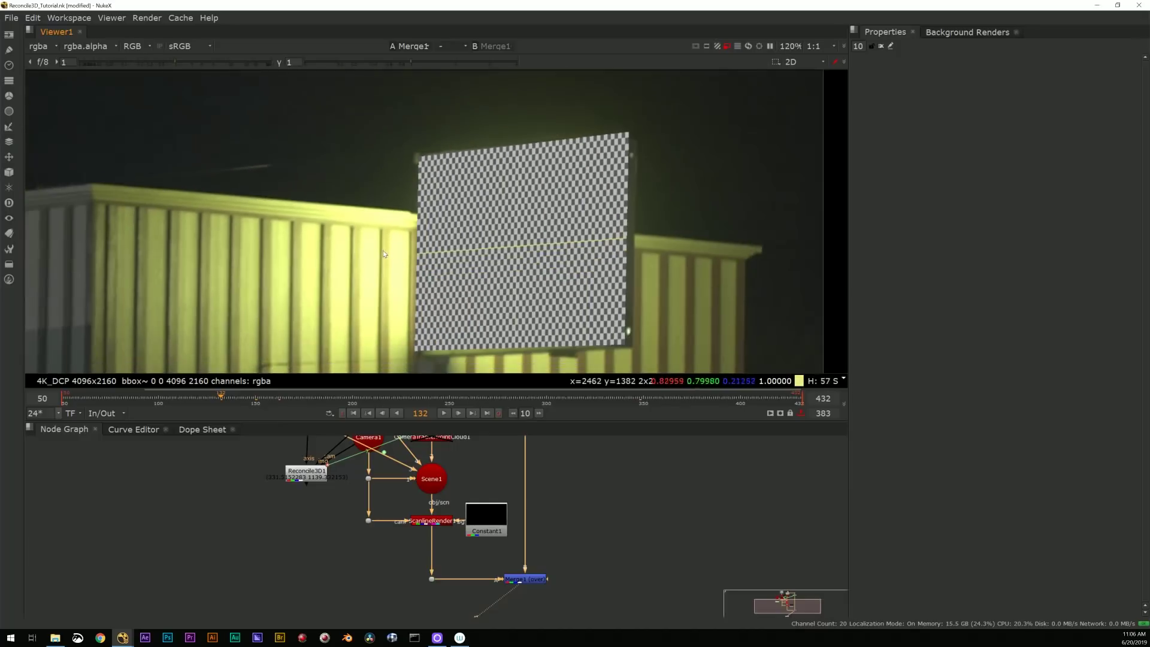
middle_click_drag(494, 269, 436, 251)
middle_click_drag(511, 496, 503, 515)
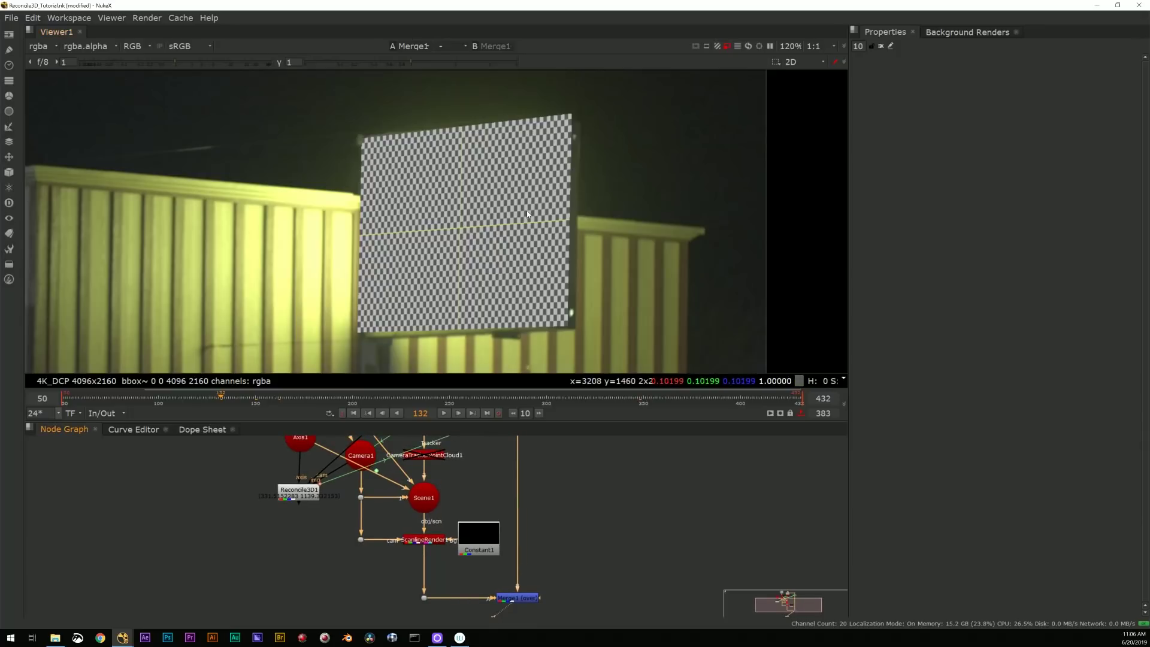
middle_click_drag(449, 509, 436, 477)
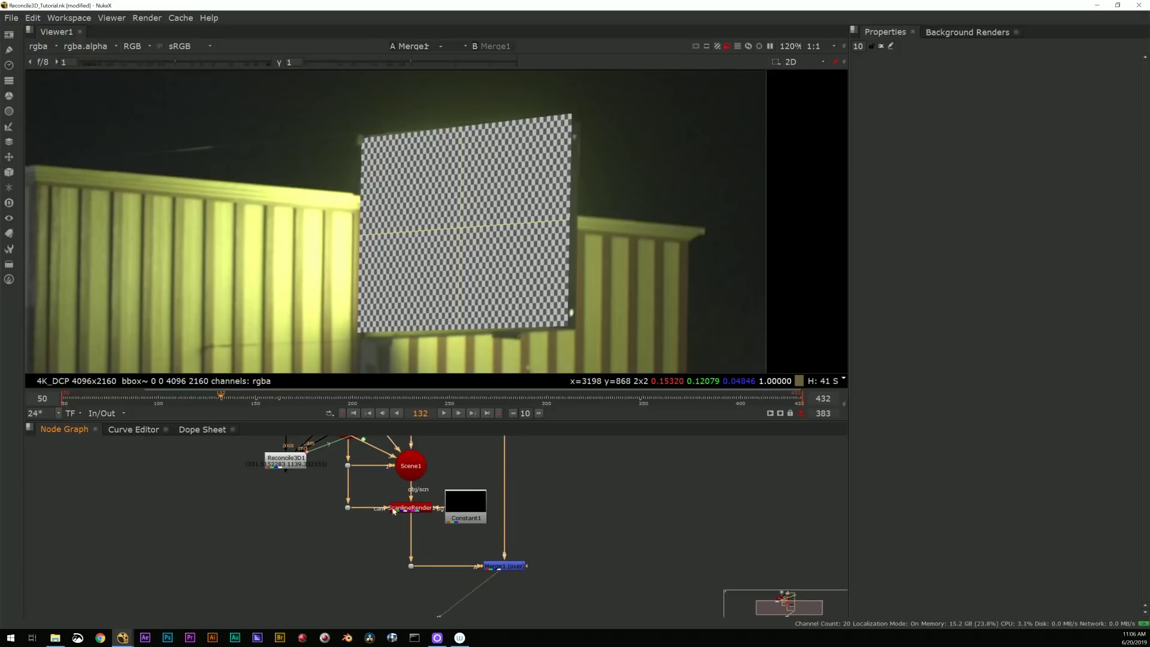
Set ScanlineRender1's MultiSample samples to 6 and inspect the checkerboard card's edge closely.
double_click(411, 508)
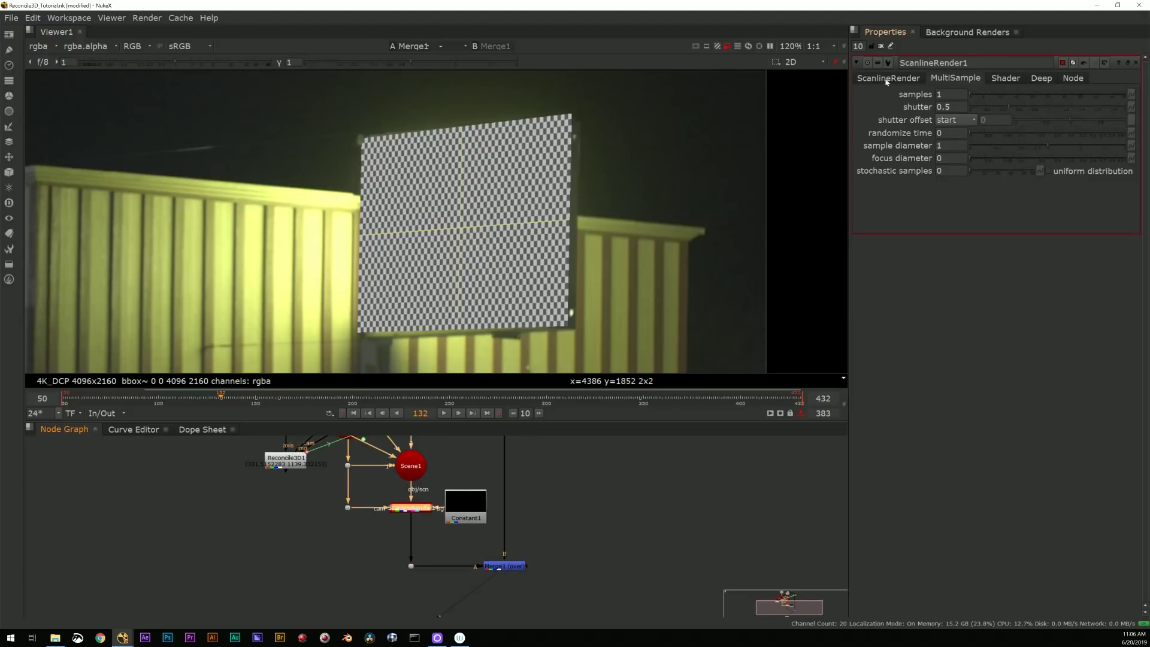
left_click(888, 78)
left_click(955, 78)
double_click(947, 94)
type("6")
key("Return")
scroll(657, 157, "up", 4)
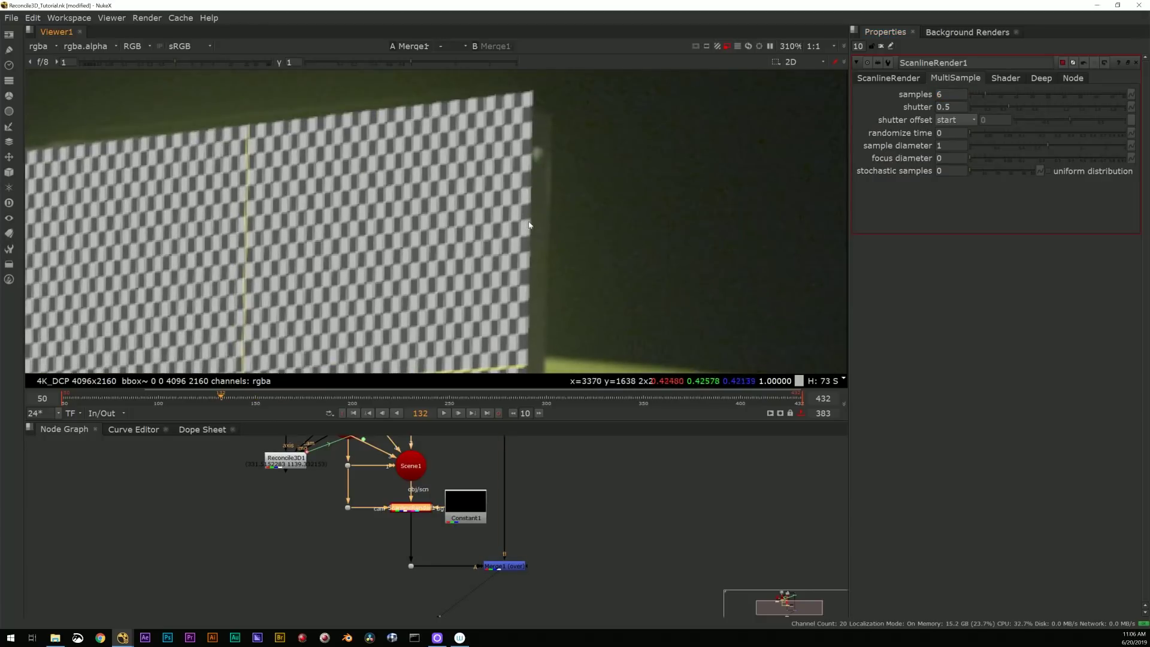
scroll(534, 231, "up", 2)
scroll(496, 224, "down", 1)
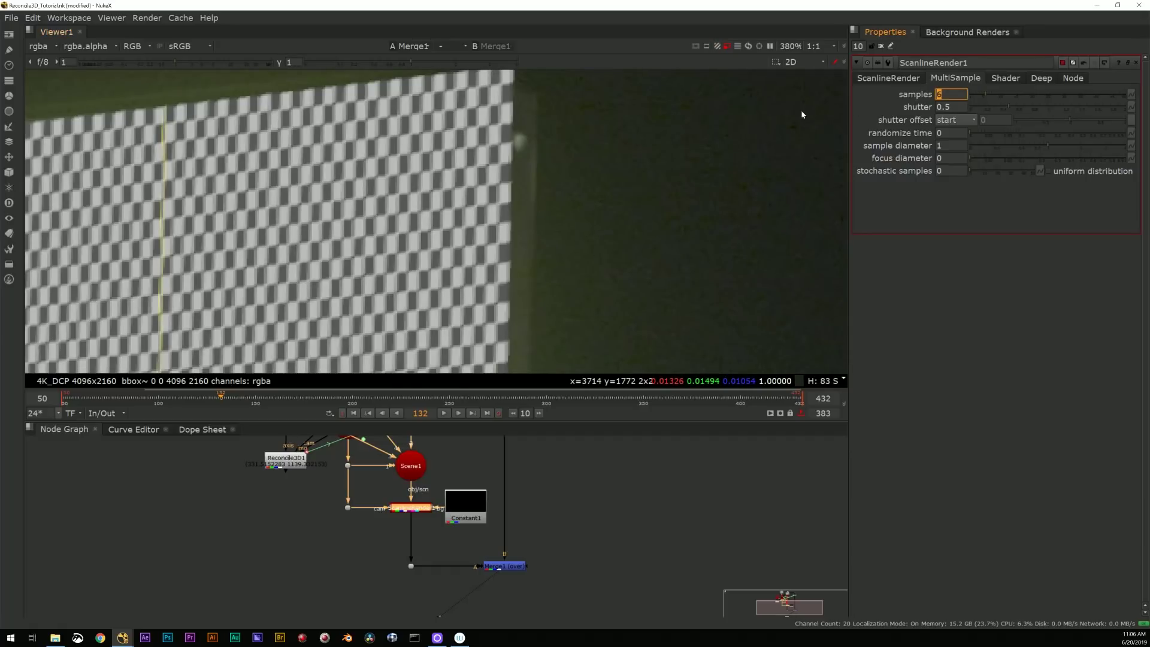
Try 12 samples on ScanlineRender1, reset the samples to 1 and return to its main render settings.
key("Return")
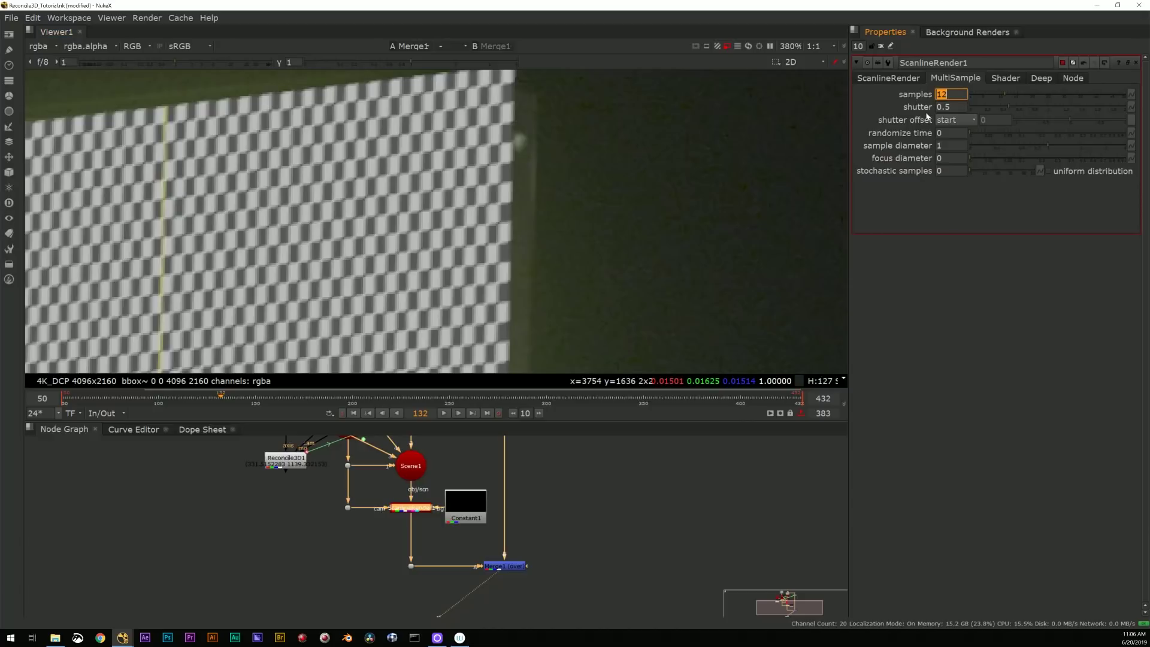
type("1")
key("Return")
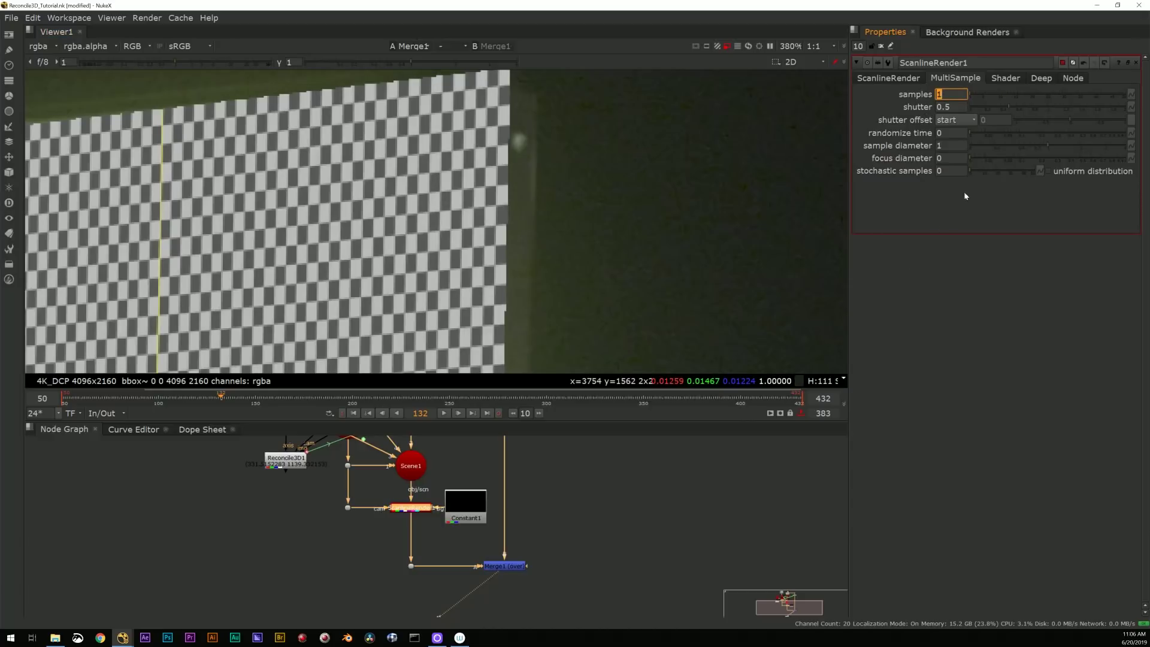
left_click(874, 78)
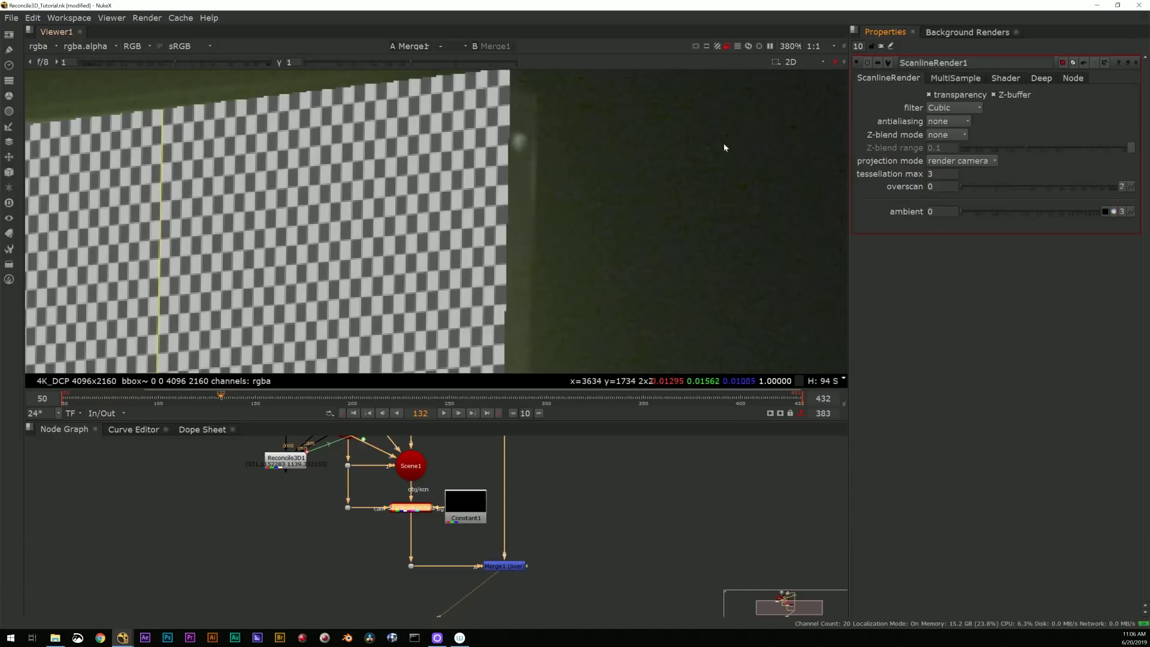
Add a MotionBlur3D node directly below ScanlineRender1, ahead of the dot leading to Merge1.
middle_click_drag(461, 542, 494, 492)
left_click(494, 477)
scroll(493, 492, "up", 2)
left_click(454, 456)
scroll(527, 239, "down", 5)
middle_click_drag(527, 240, 535, 189)
scroll(539, 186, "down", 1)
left_click(480, 480)
key("Tab")
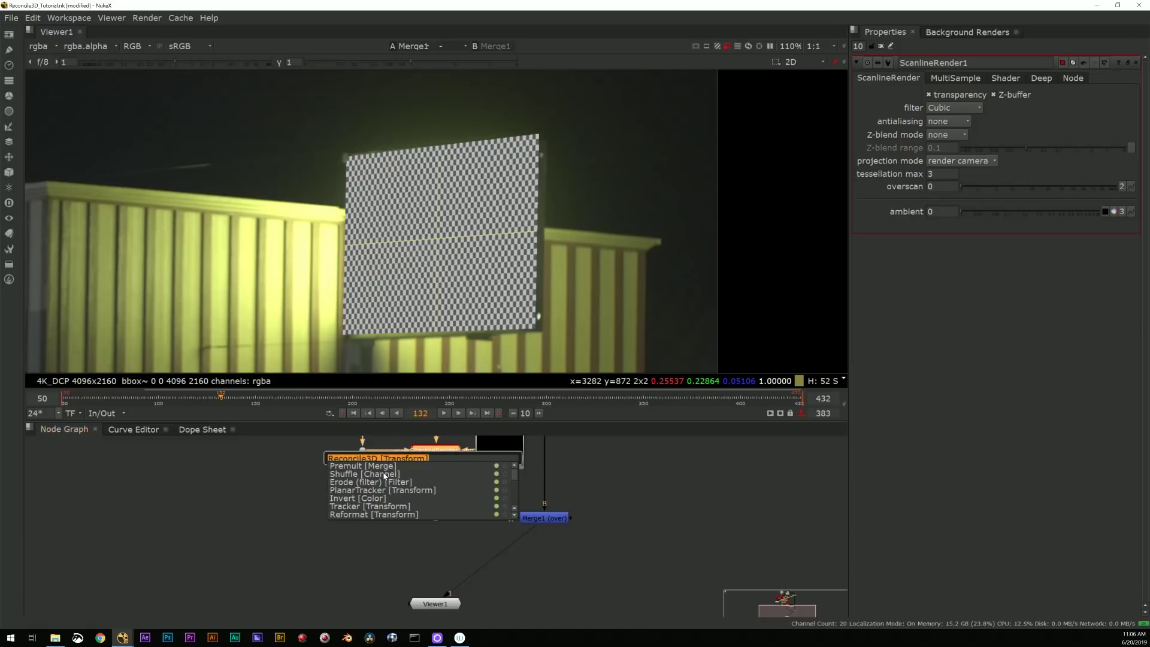
type("mot")
key("Down")
key("Down")
key("Down")
key("Down")
key("Return")
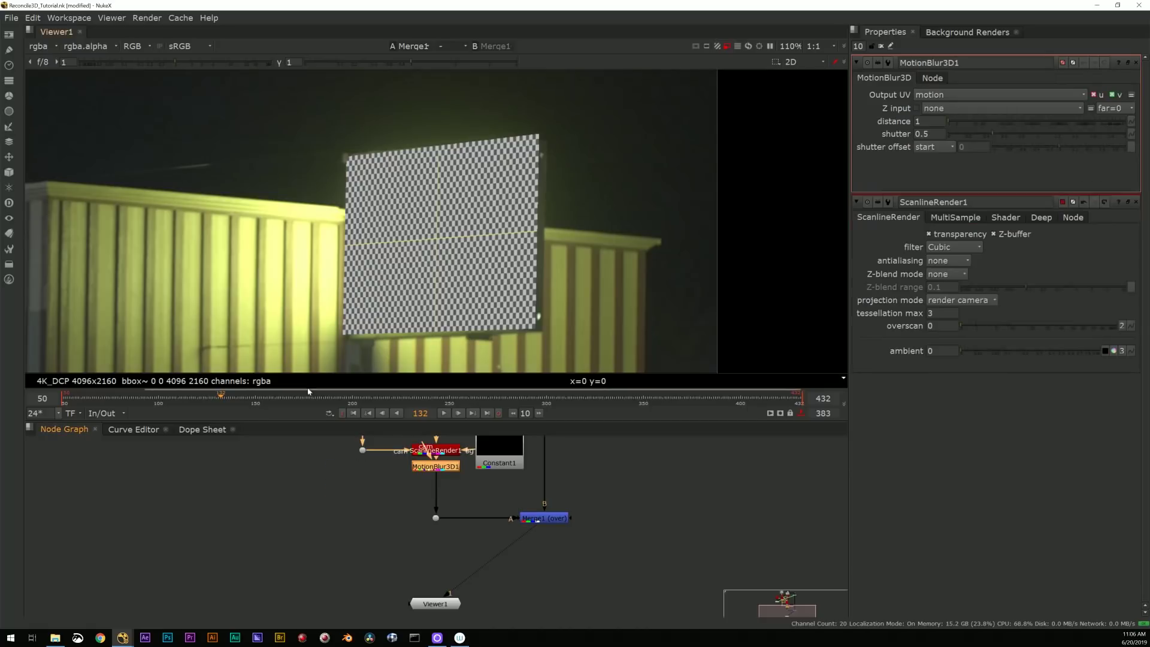
scroll(422, 494, "down", 3)
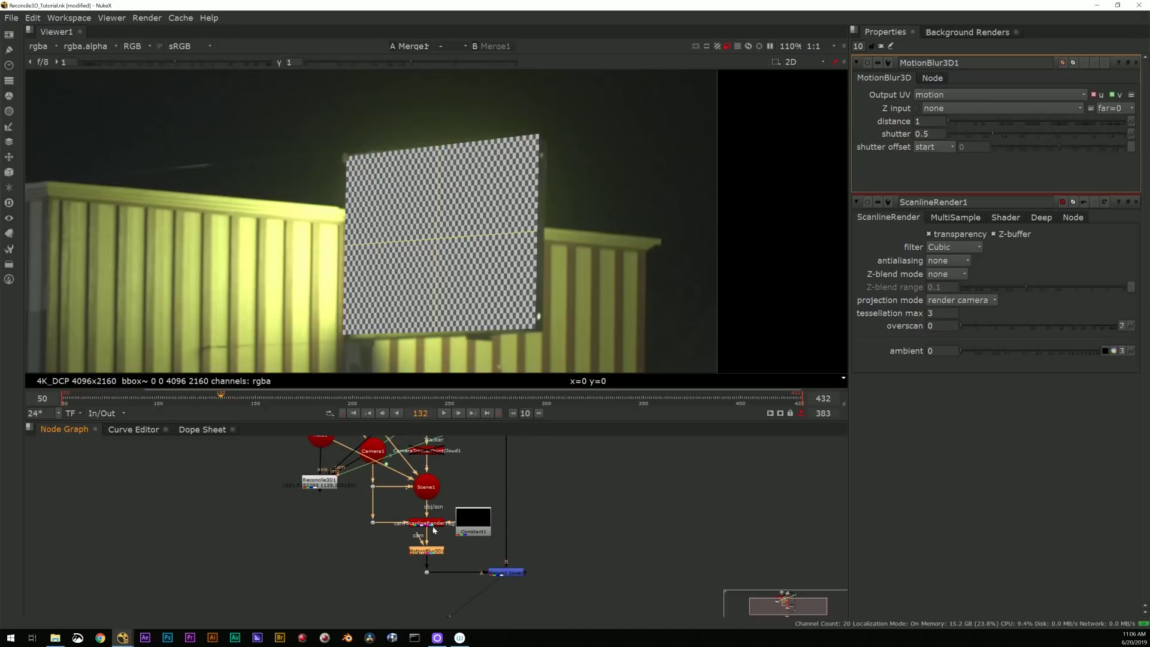
Add a VectorBlur node directly below MotionBlur3D1 and set its UV channels to motion.
left_click_drag(426, 550, 426, 540)
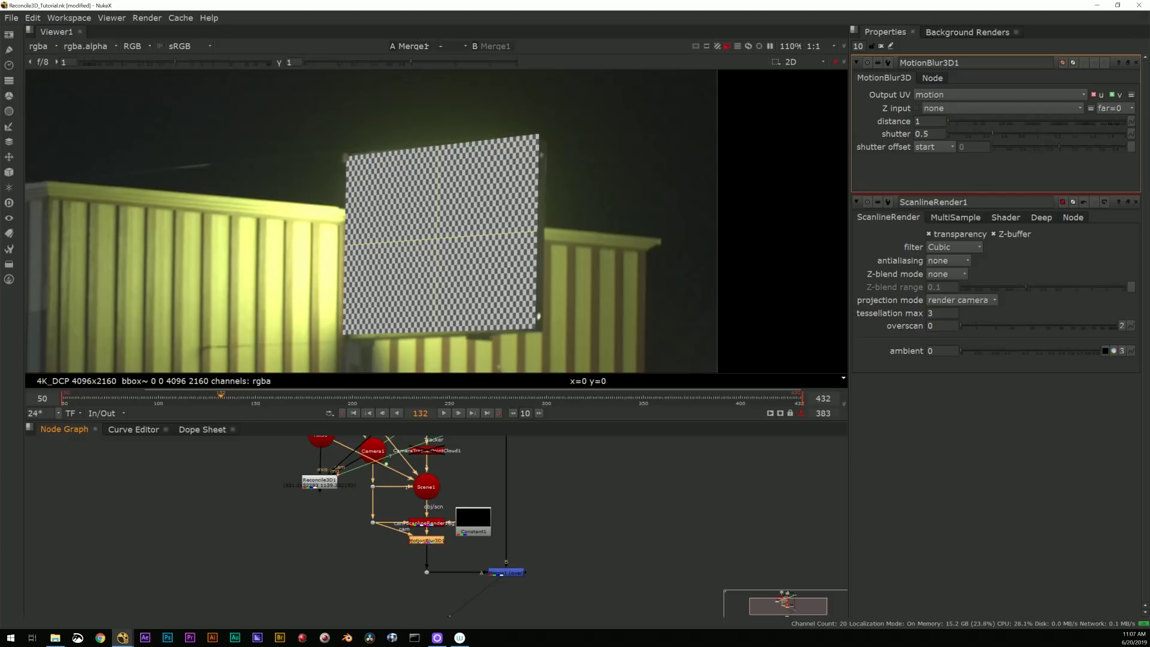
key("Tab")
type("vec")
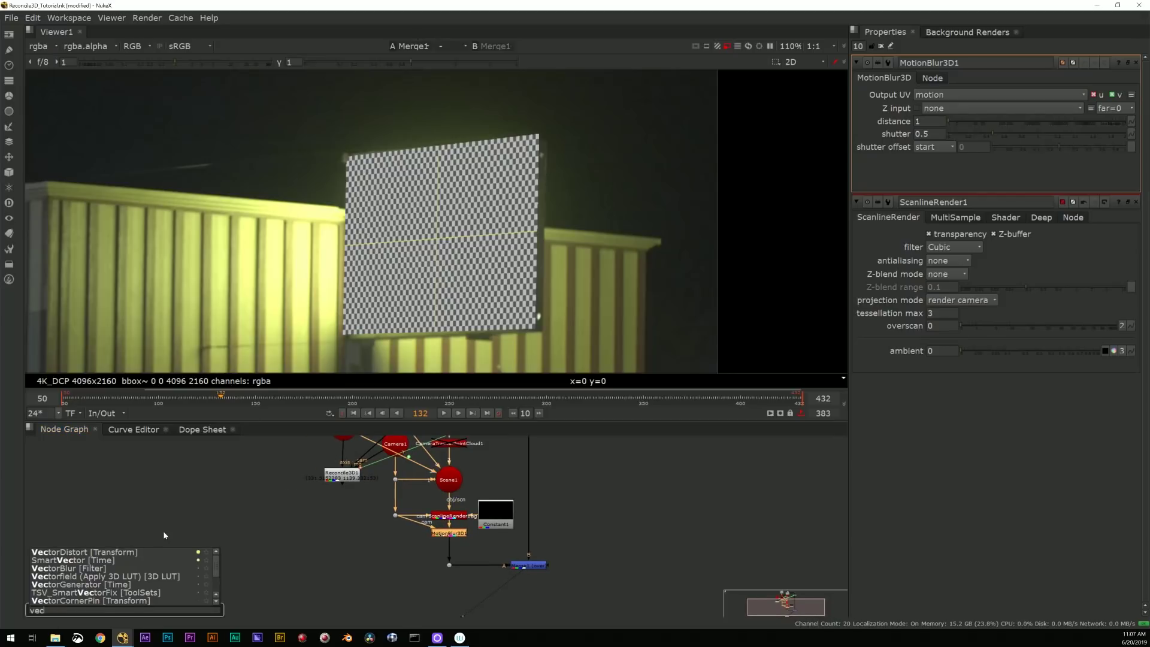
left_click(76, 568)
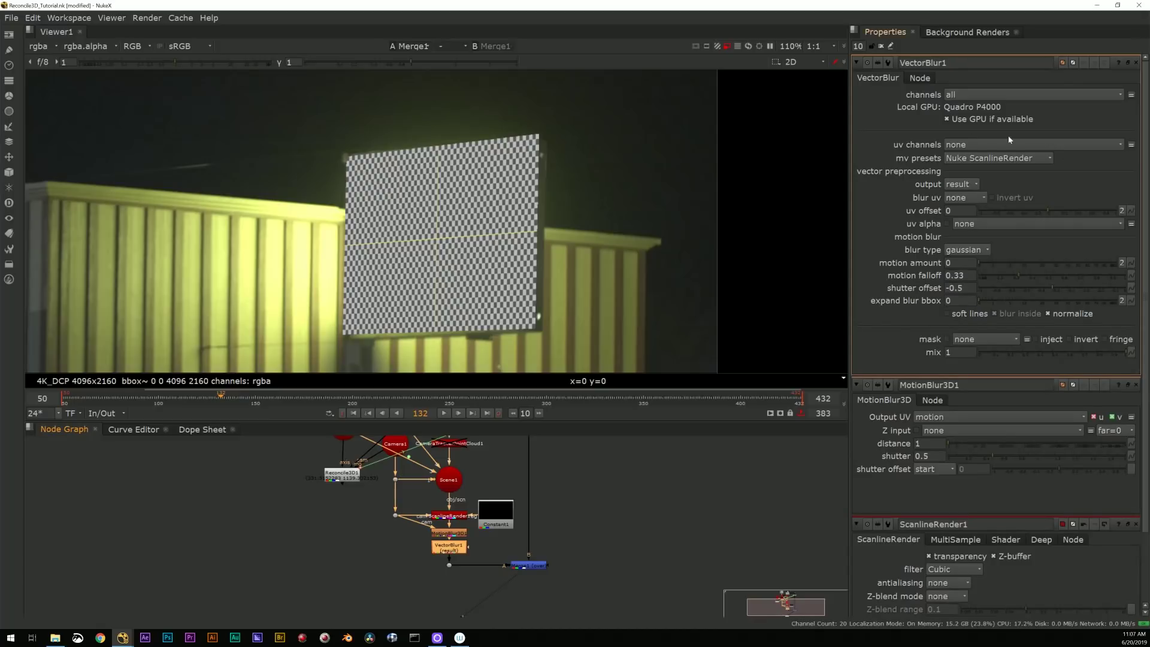
left_click(970, 145)
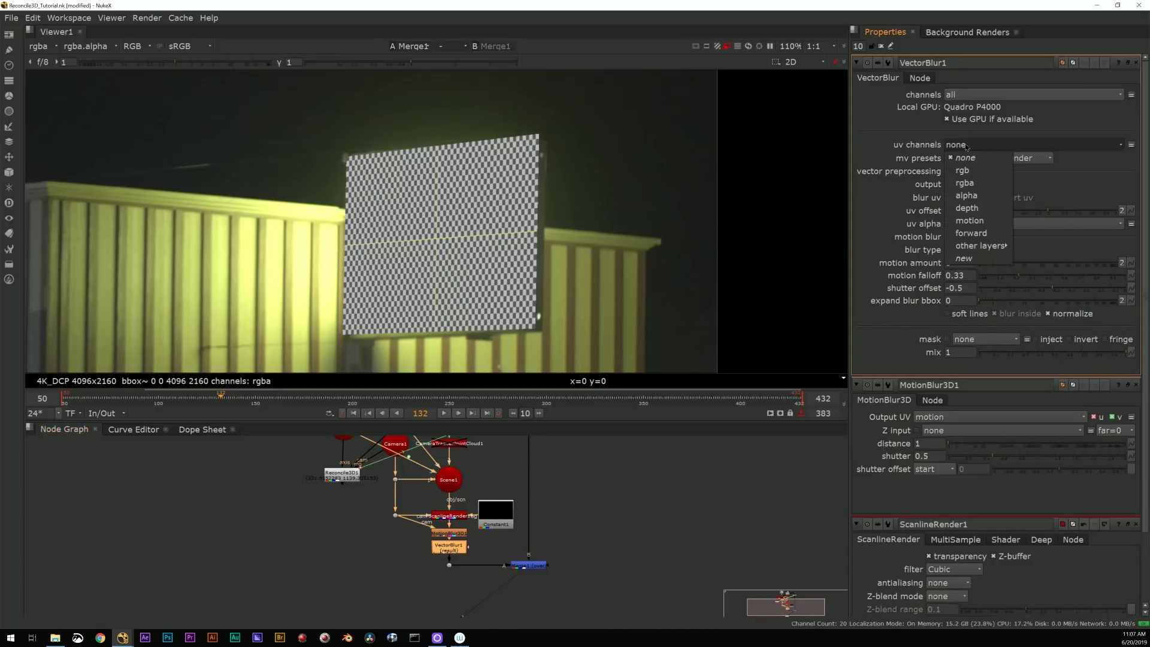
left_click(979, 220)
Try motion amounts of 5 and 100 on VectorBlur1 while inspecting the checkerboard card's corner closely.
left_click_drag(955, 263, 707, 265)
type("2")
key("Return")
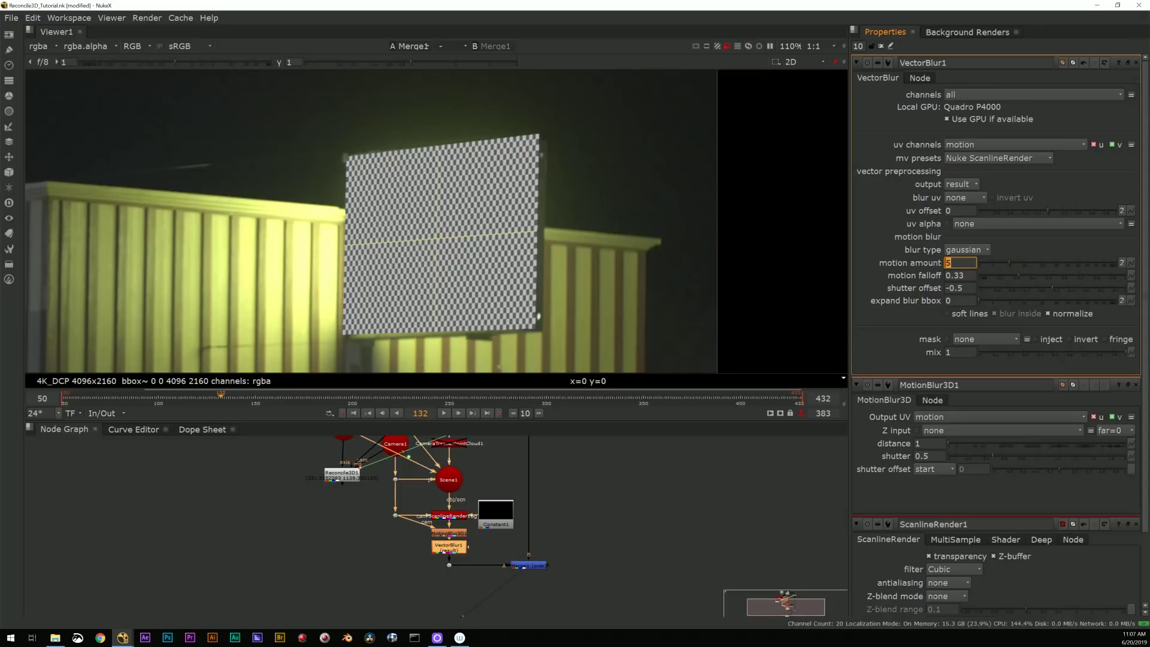
scroll(563, 179, "up", 6)
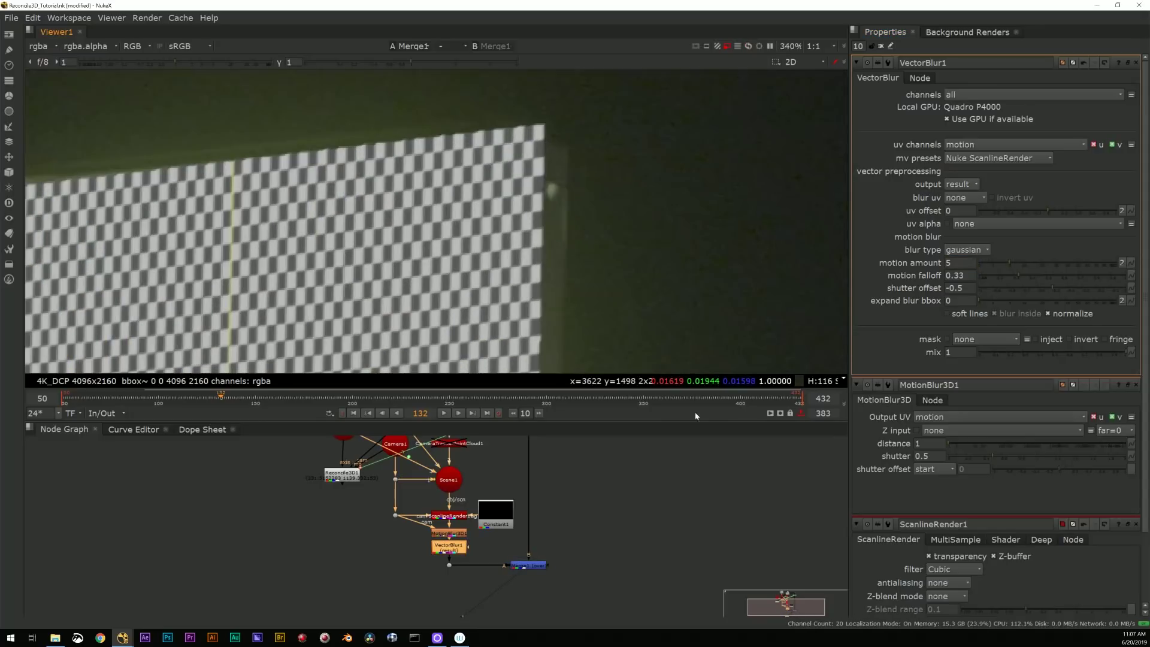
left_click(645, 464)
left_click_drag(457, 547, 460, 547)
left_click_drag(962, 263, 789, 291)
type("100")
key("Return")
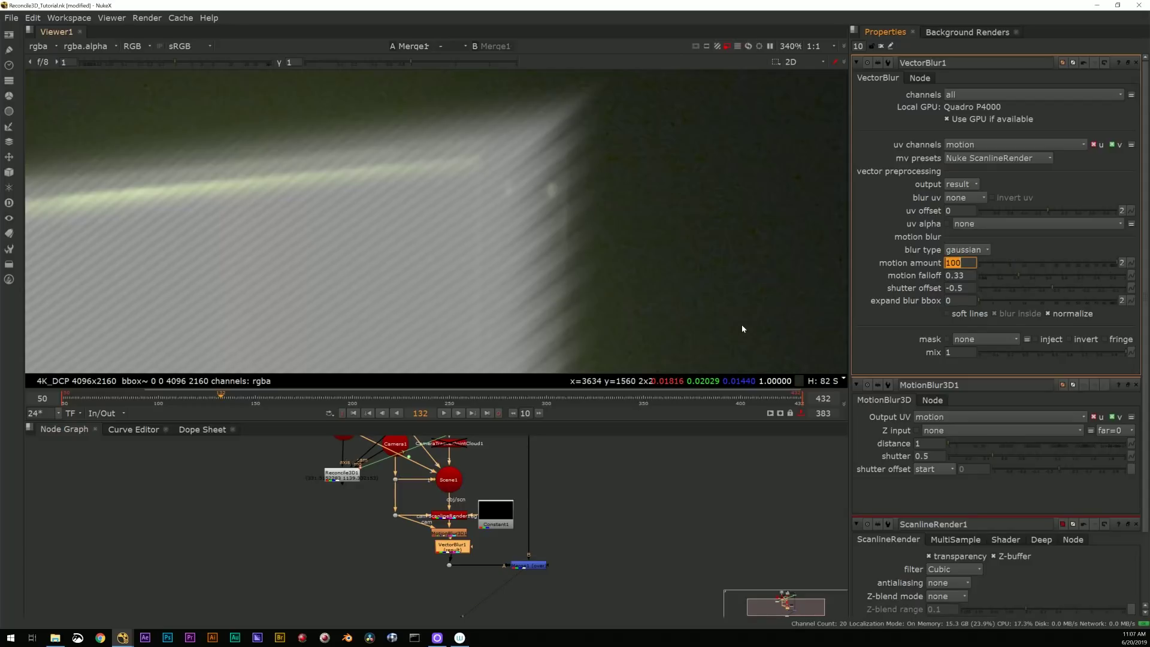
Try VectorBlur1 motion amounts of 1 and 11, settle on 12, and check the card against the whole plate.
type("1")
key("Return")
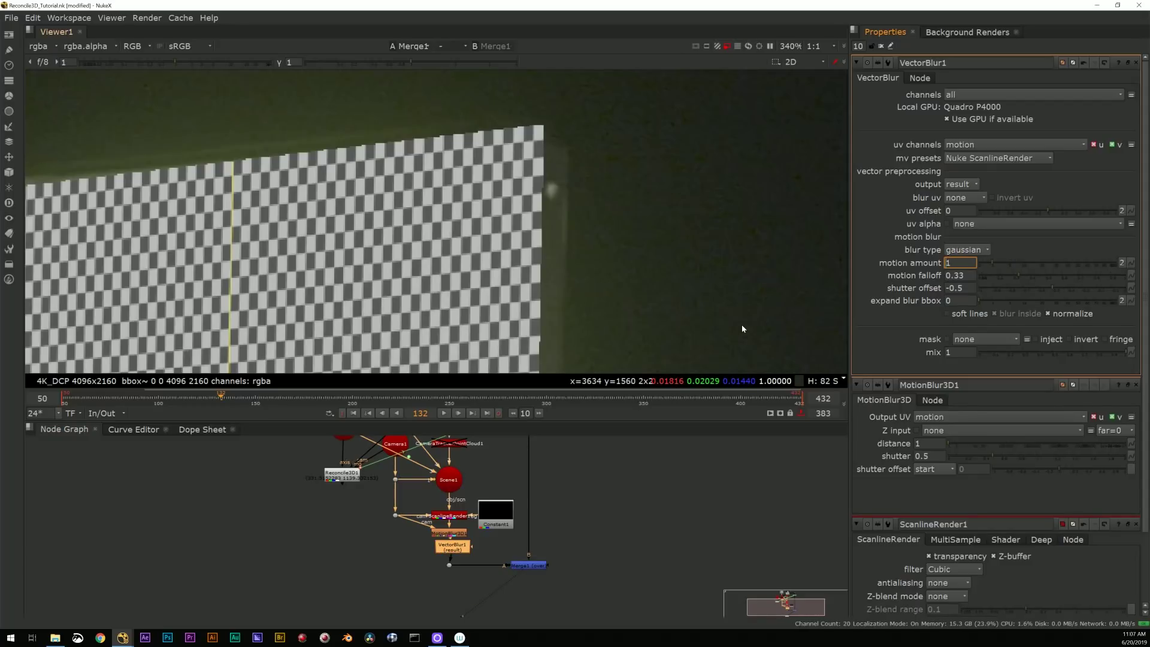
type("2")
key("Return")
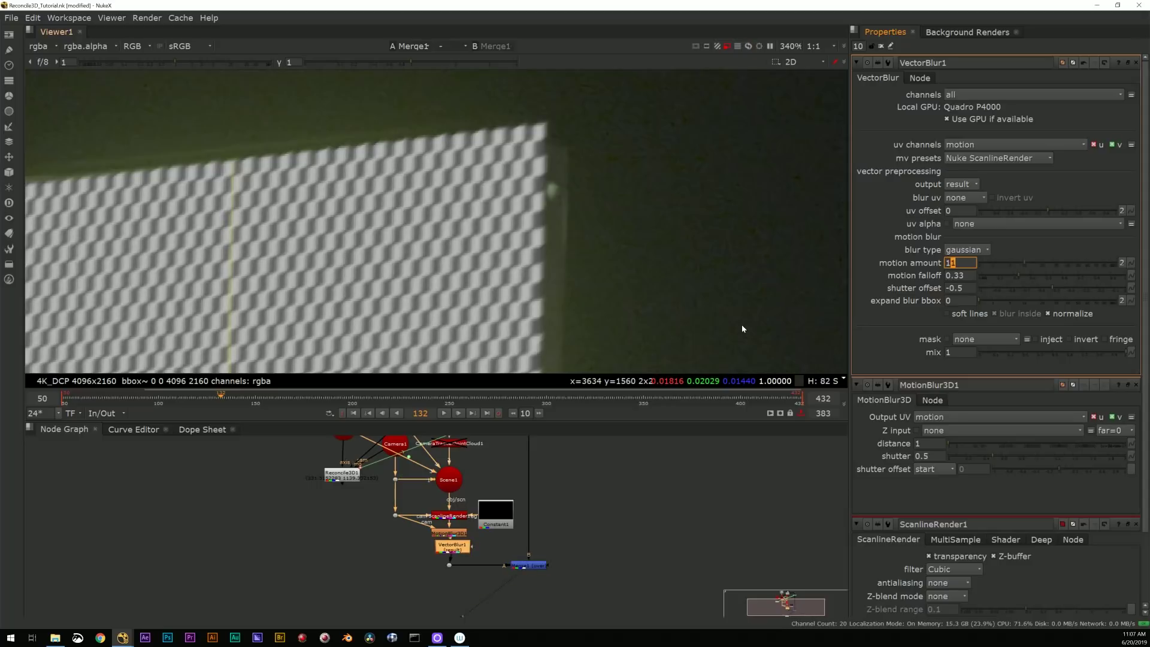
scroll(635, 221, "down", 5)
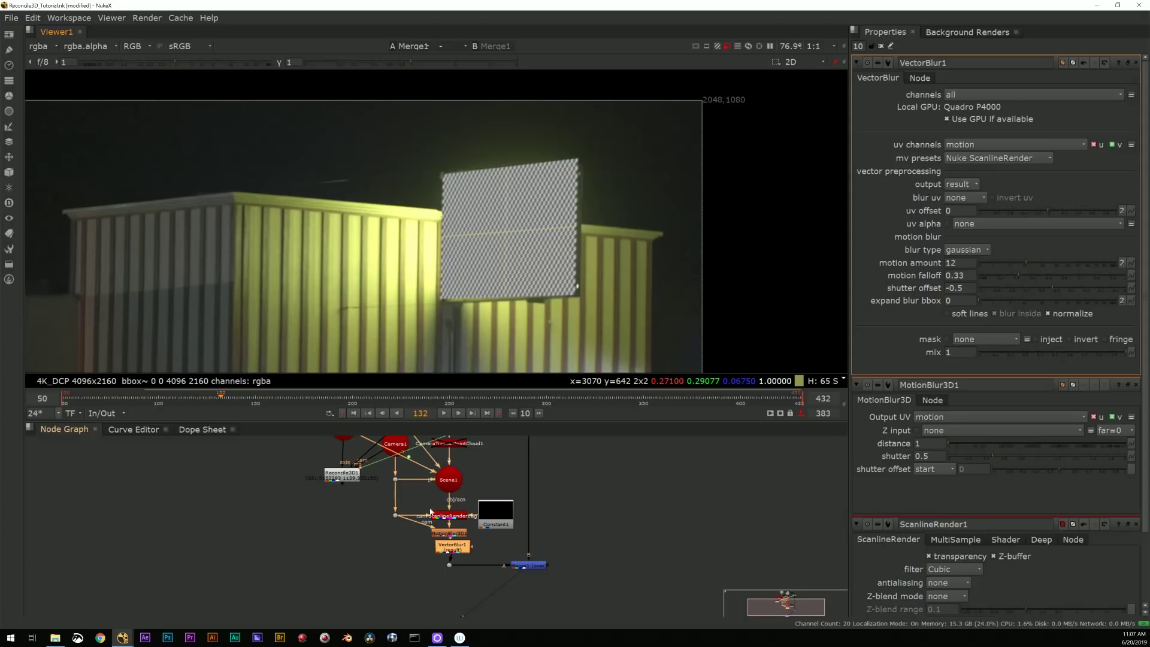
Delete the MotionBlur3D1 and VectorBlur1 nodes below ScanlineRender1.
left_click_drag(465, 554, 461, 553)
left_click(592, 517)
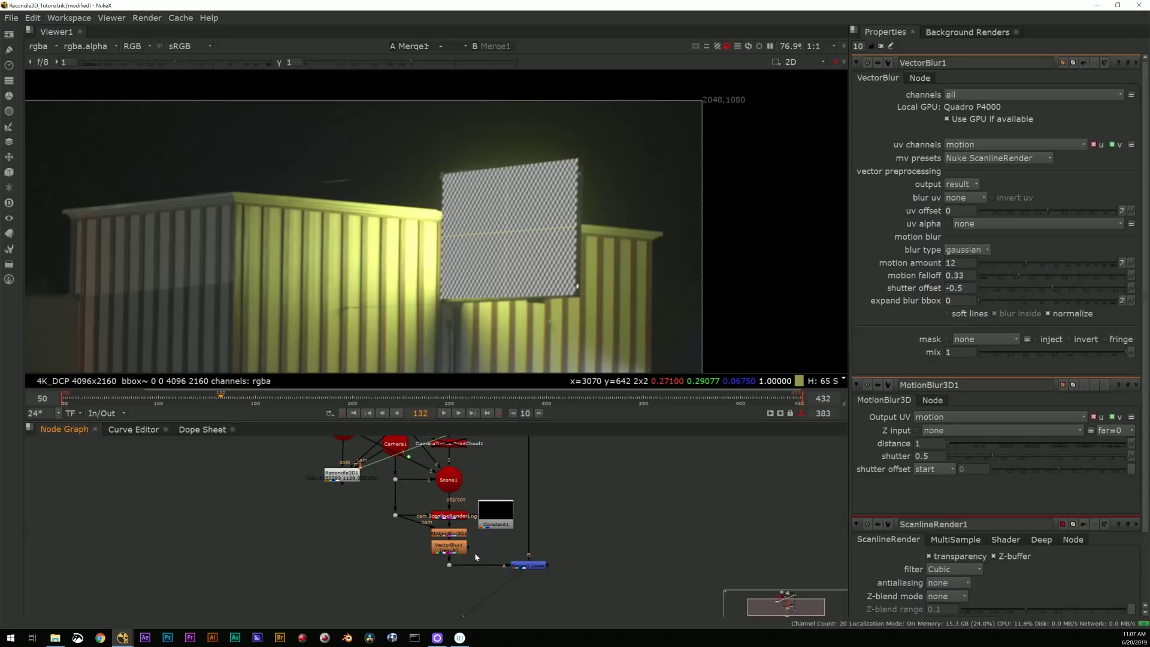
left_click_drag(478, 554, 422, 527)
key("Delete")
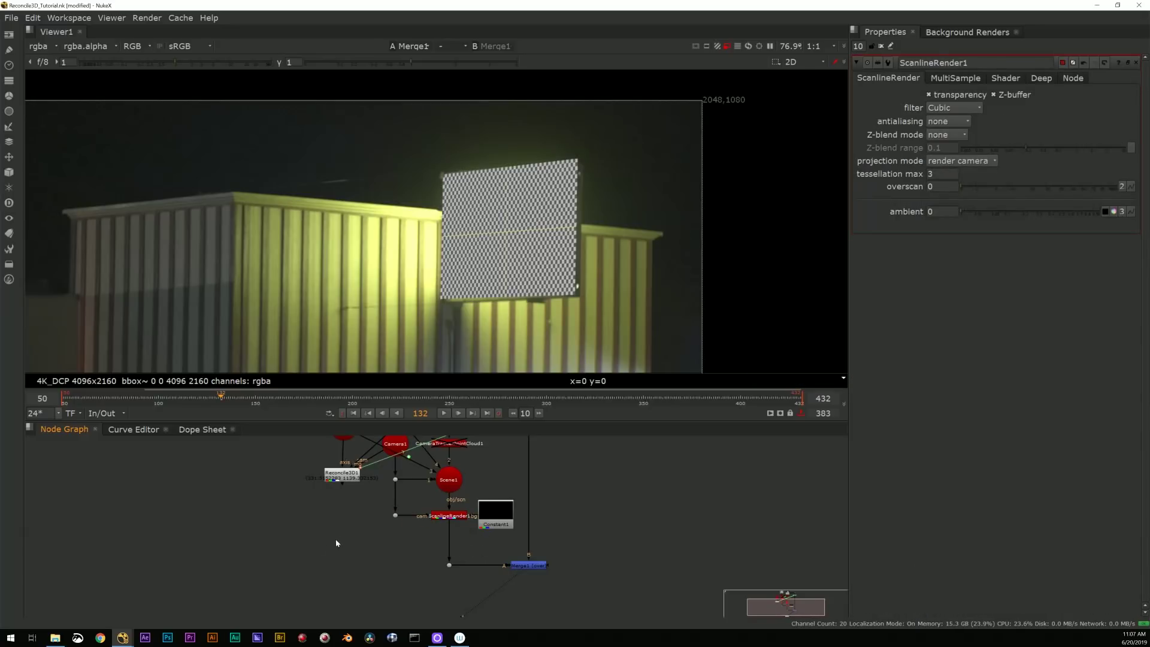
Add a second Axis node beside the CheckerBoard node and connect it to Scene1.
middle_click_drag(366, 539, 322, 606)
middle_click_drag(221, 458, 277, 515)
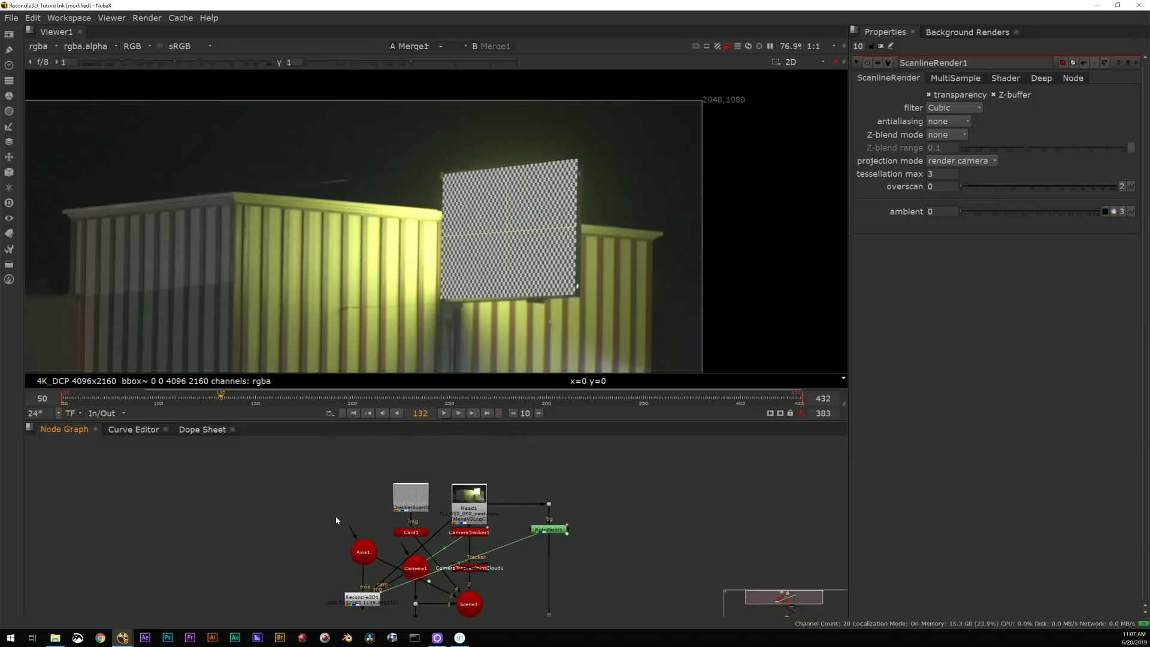
middle_click_drag(346, 507, 262, 476)
key("Tab")
type("axis")
key("Return")
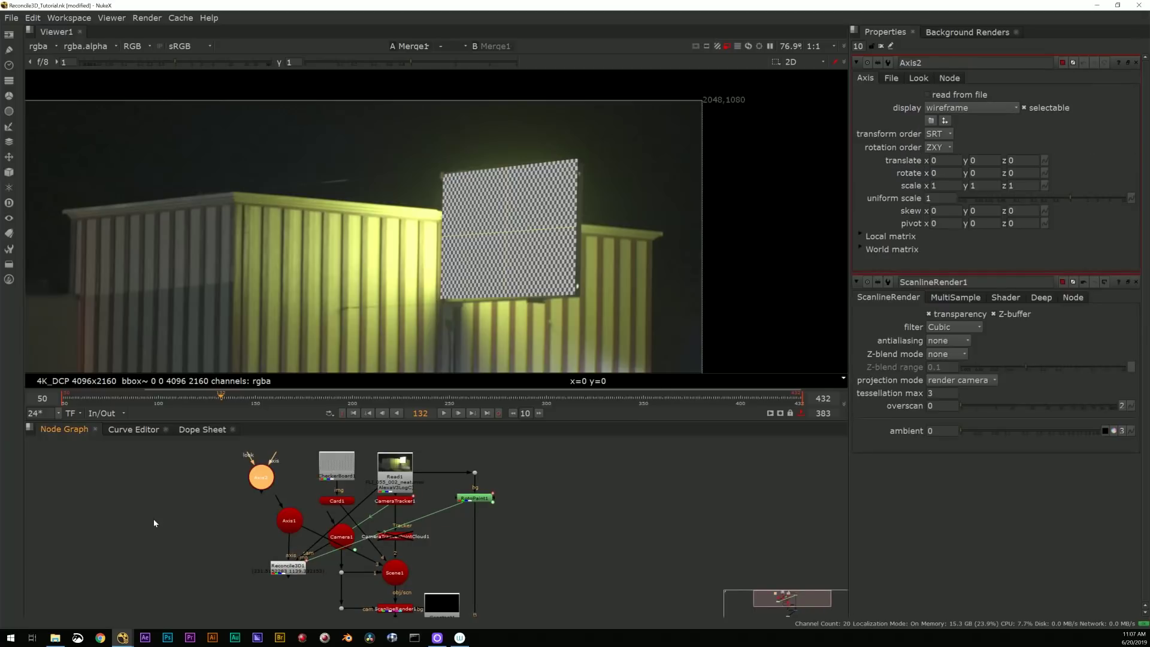
left_click_drag(262, 492, 388, 568)
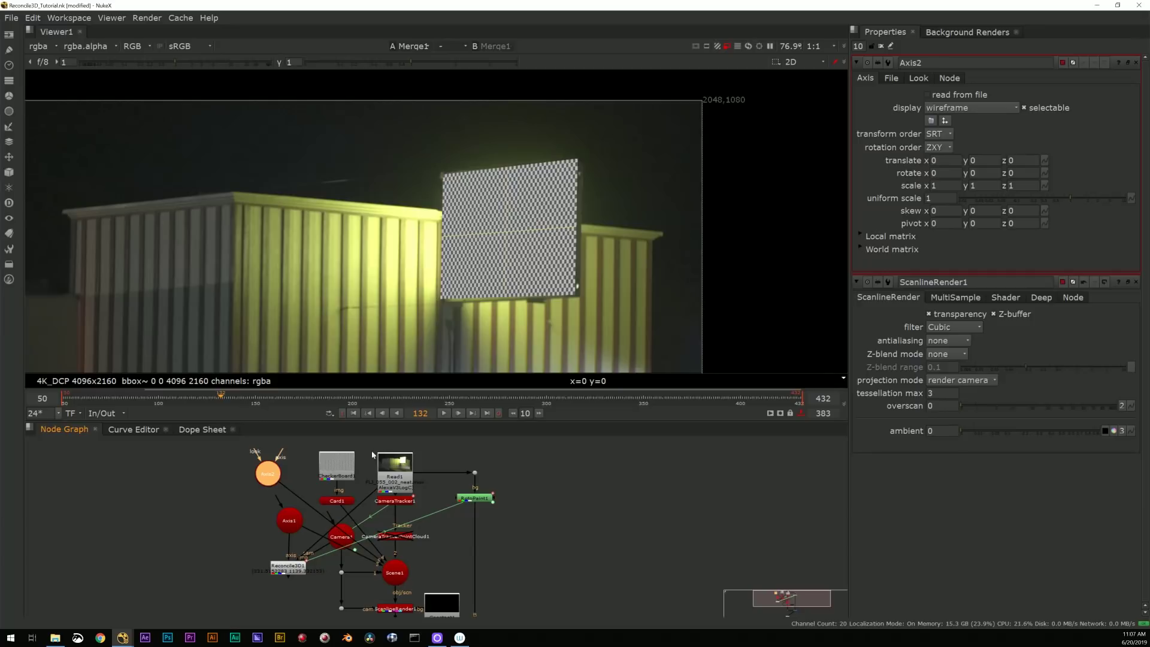
Link Axis2's translate values to Card1's translate and close both nodes' properties.
left_click(345, 502)
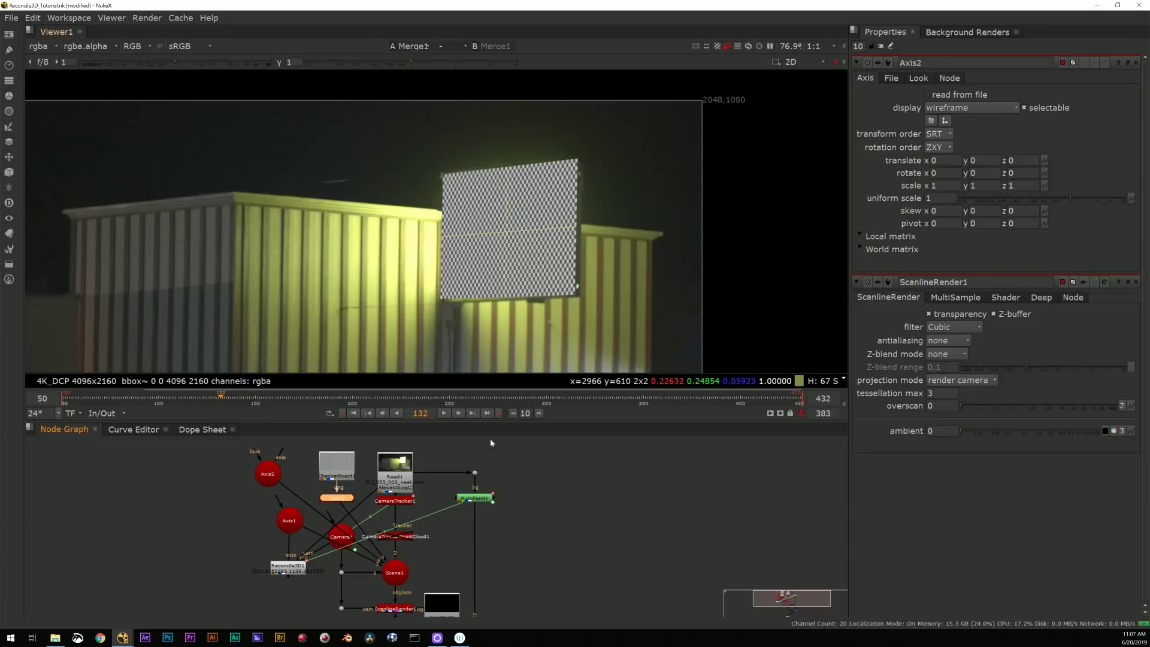
double_click(333, 502)
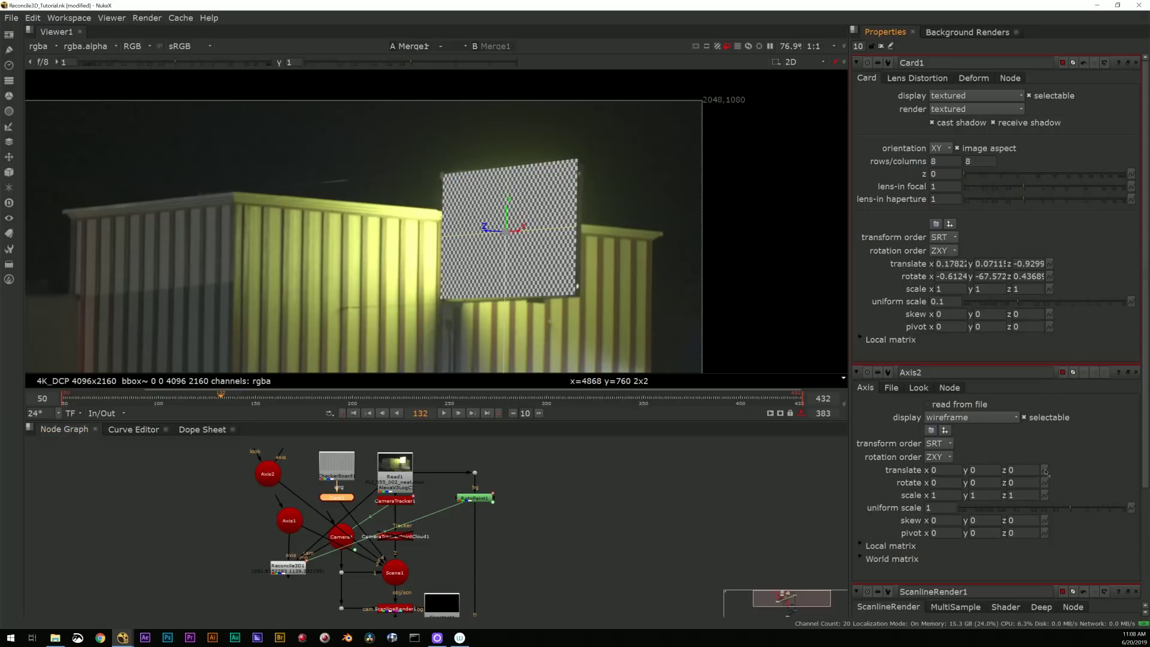
left_click_drag(1045, 472, 1045, 472, "ctrl")
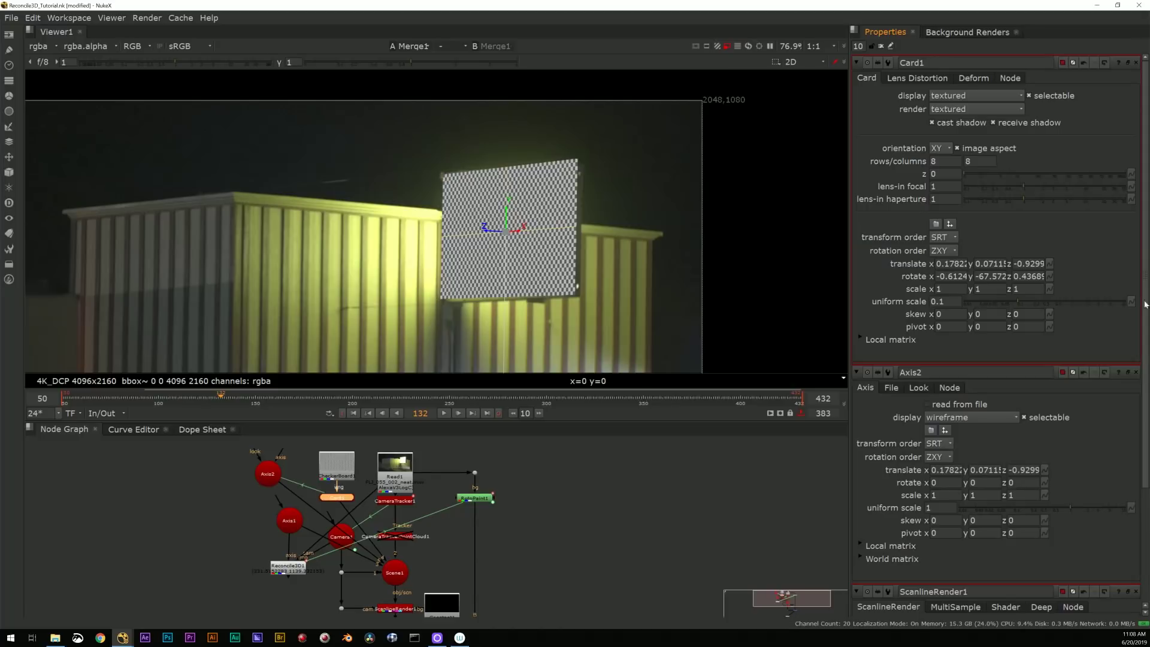
left_click(1136, 63)
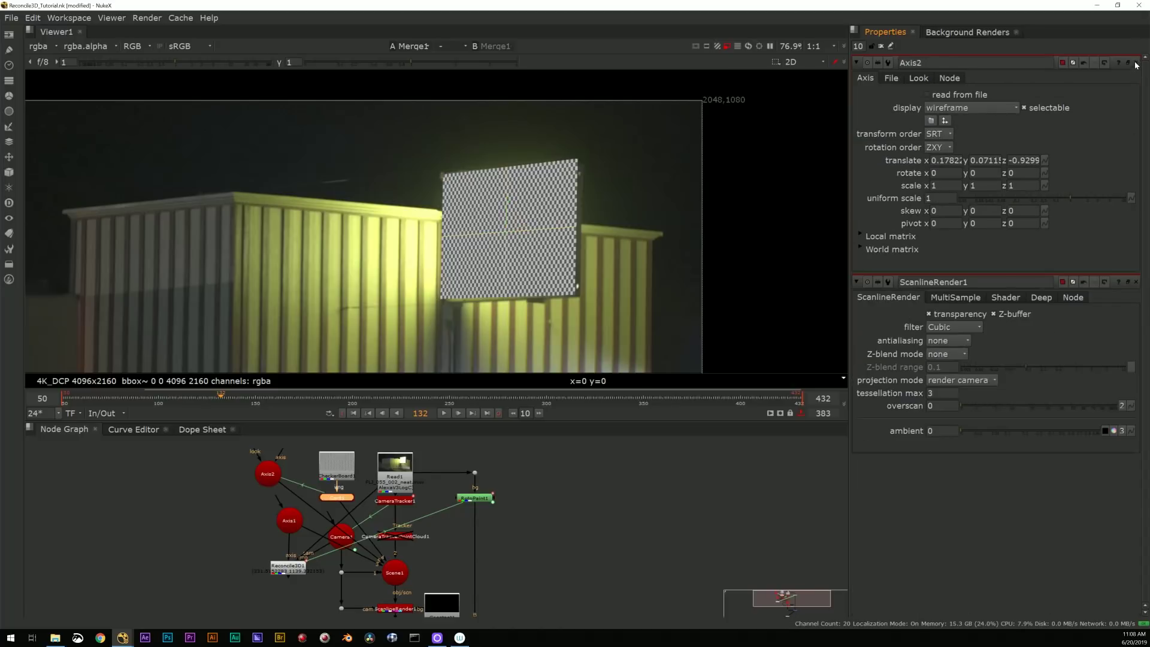
left_click(1136, 62)
left_click(619, 505)
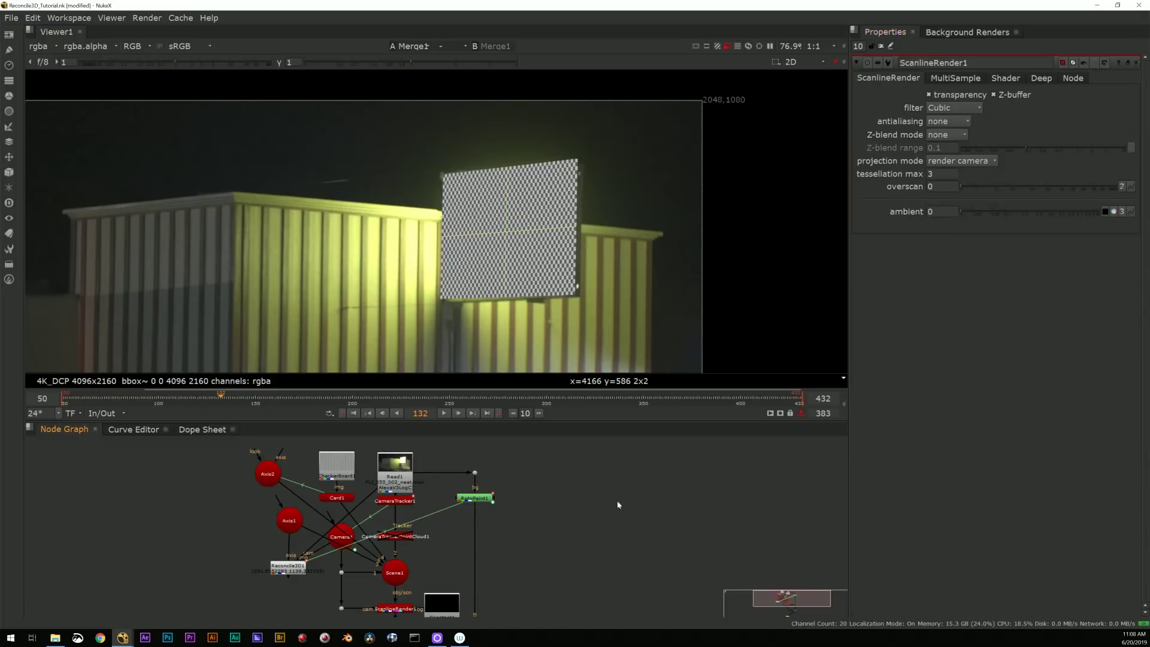
Open only Axis2's properties, examine its position relative to the card in the 3D view, and return to 2D.
double_click(269, 475)
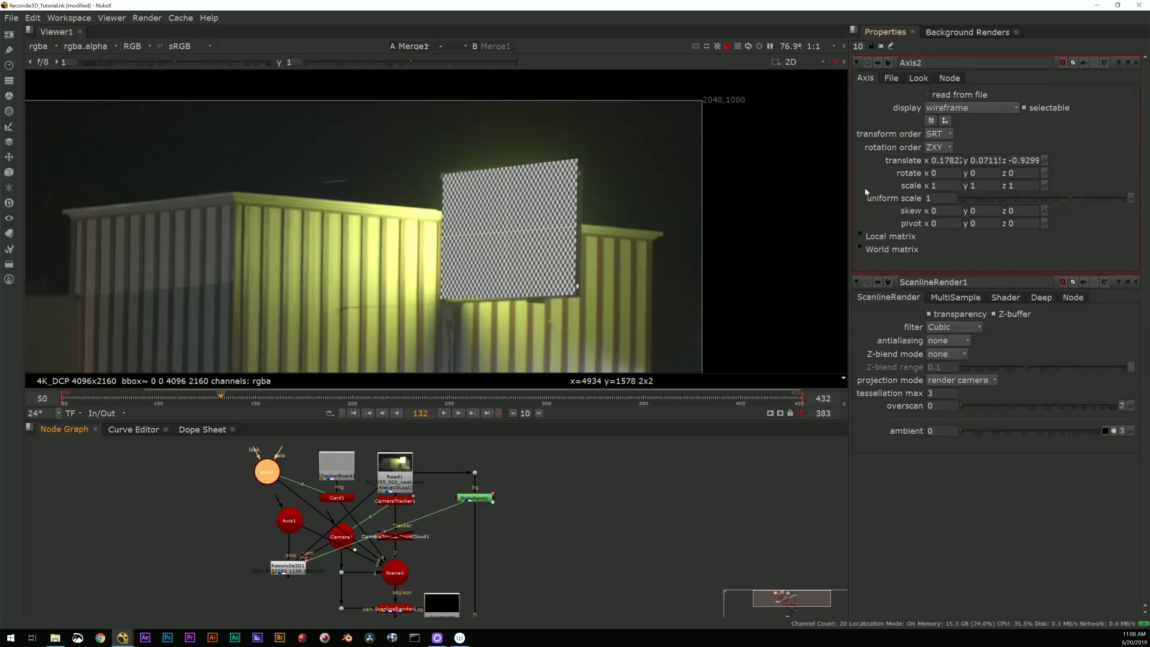
left_click(1136, 283)
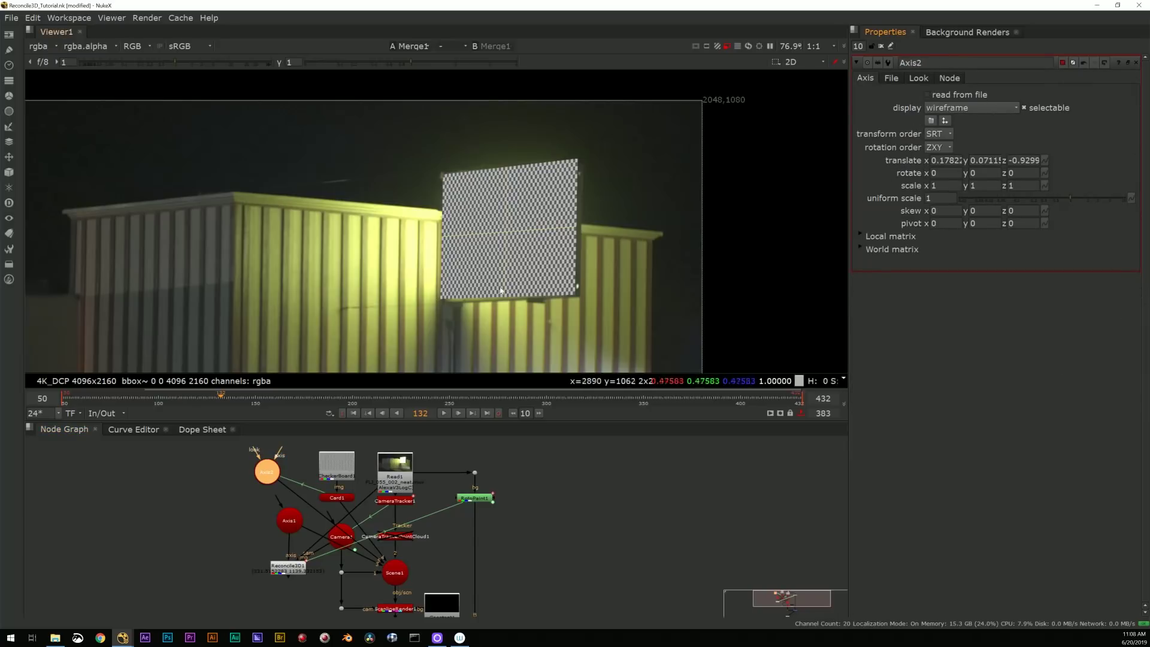
scroll(524, 230, "down", 2)
key("Tab")
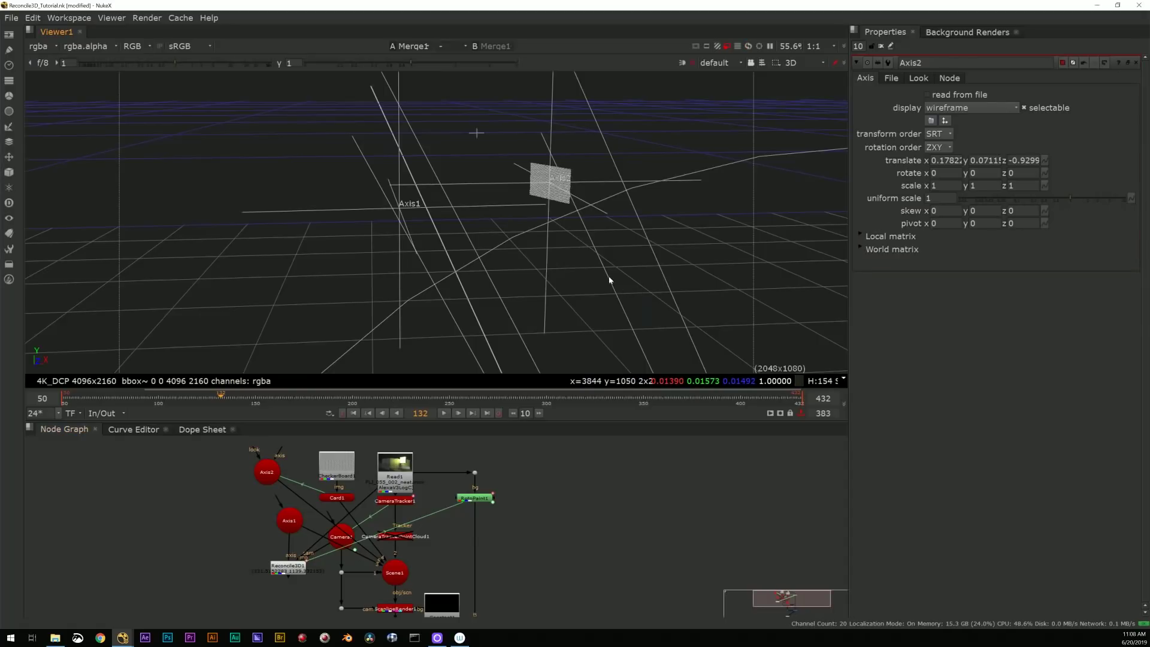
left_click(879, 179)
left_click_drag(677, 198, 552, 302, "ctrl")
key("Tab")
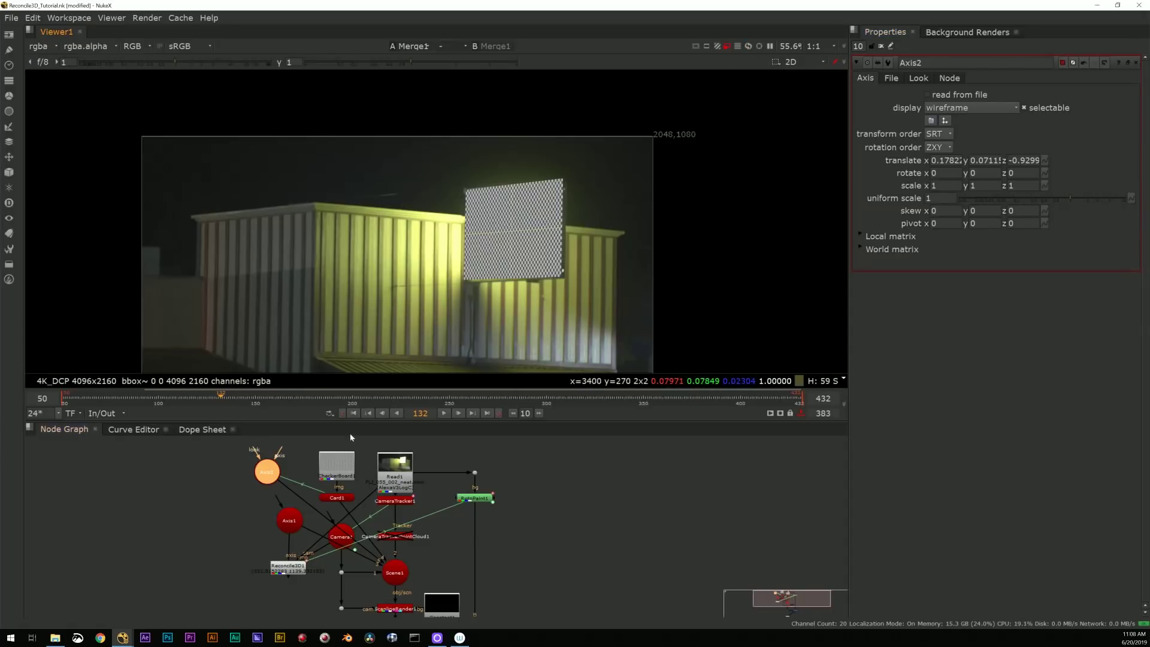
Add a second Reconcile3D node in the empty area beside Axis1.
left_click(274, 501)
middle_click_drag(275, 501, 322, 458)
key("Tab")
type("rec")
key("Down")
key("Down")
key("Down")
key("Return")
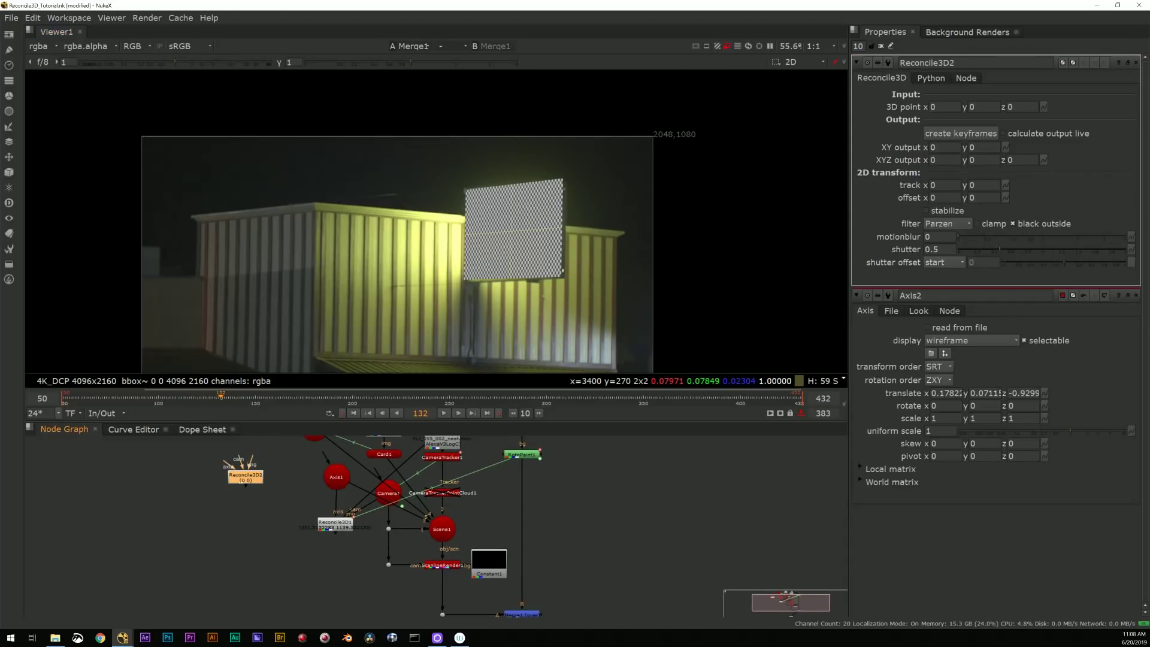
Connect Reconcile3D2's cam input to Camera1, its img input to Read1 and its axis input to Axis2.
middle_click_drag(337, 452, 292, 495)
left_click(247, 505)
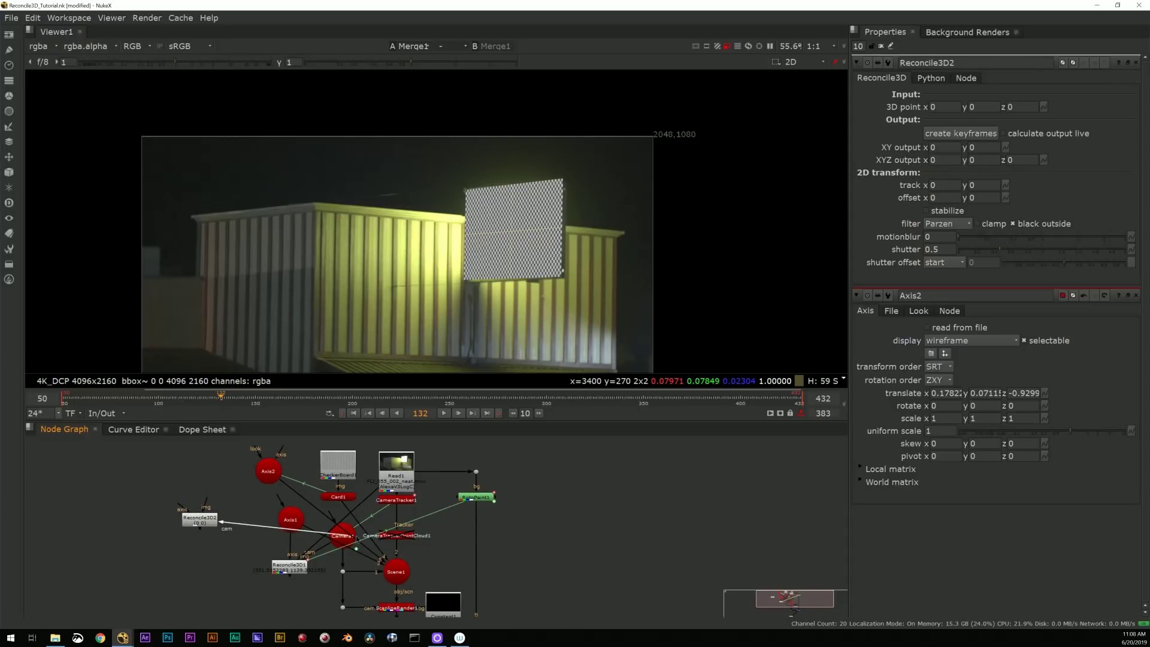
left_click(319, 542)
left_click_drag(207, 513, 339, 569)
scroll(344, 527, "up", 2)
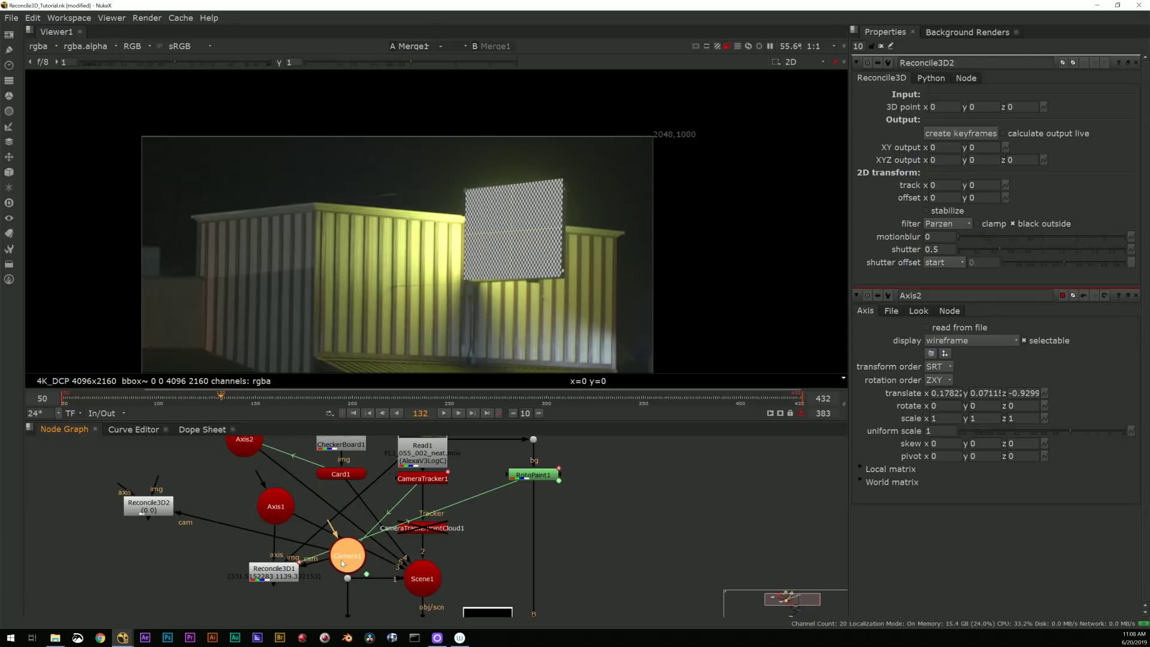
middle_click_drag(386, 444, 404, 487)
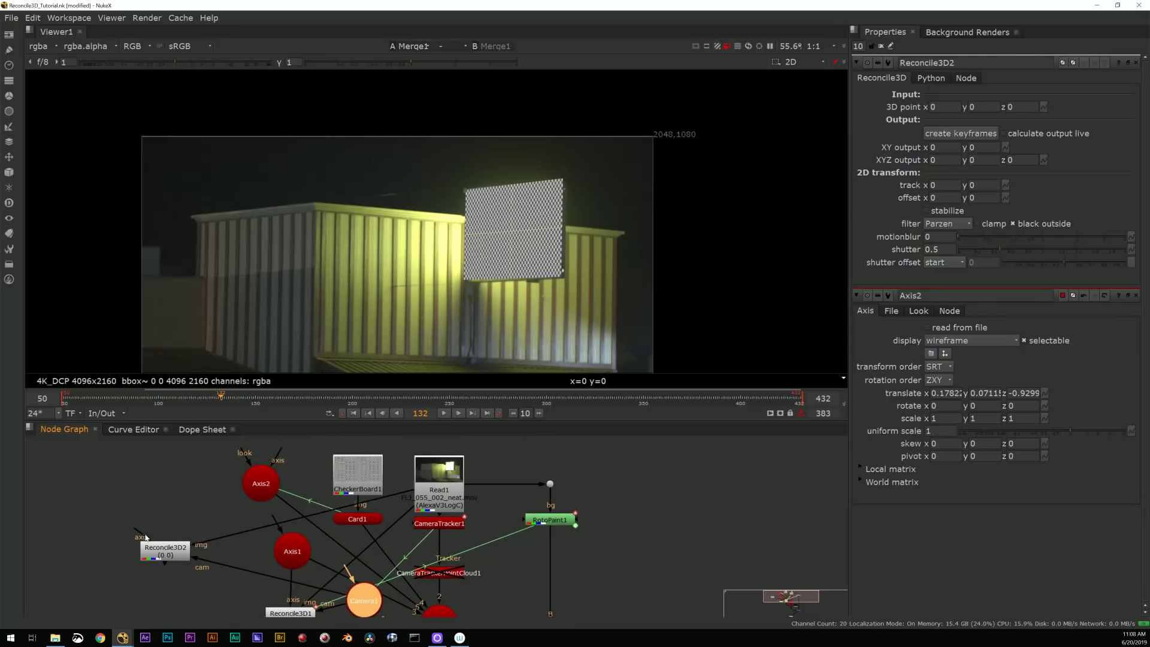
left_click_drag(147, 536, 270, 483)
middle_click_drag(258, 539, 269, 482)
Create output keyframes on Reconcile3D2 over the offered frame range and close Axis2's properties.
left_click(175, 495)
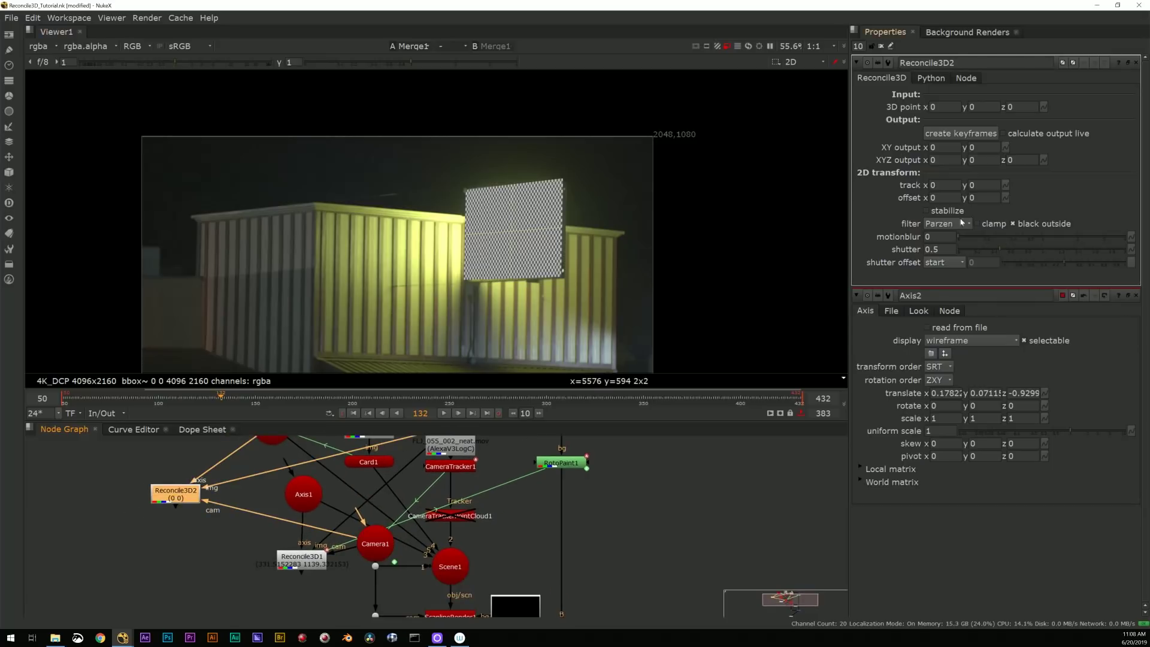
left_click(954, 139)
left_click(553, 336)
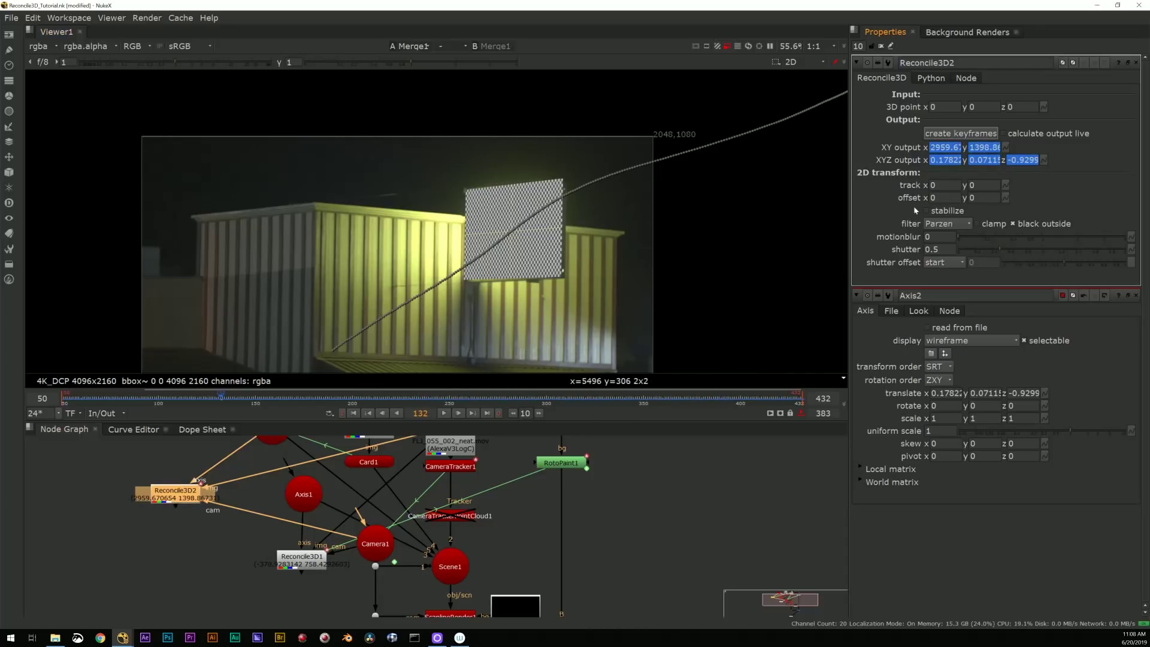
left_click(1136, 296)
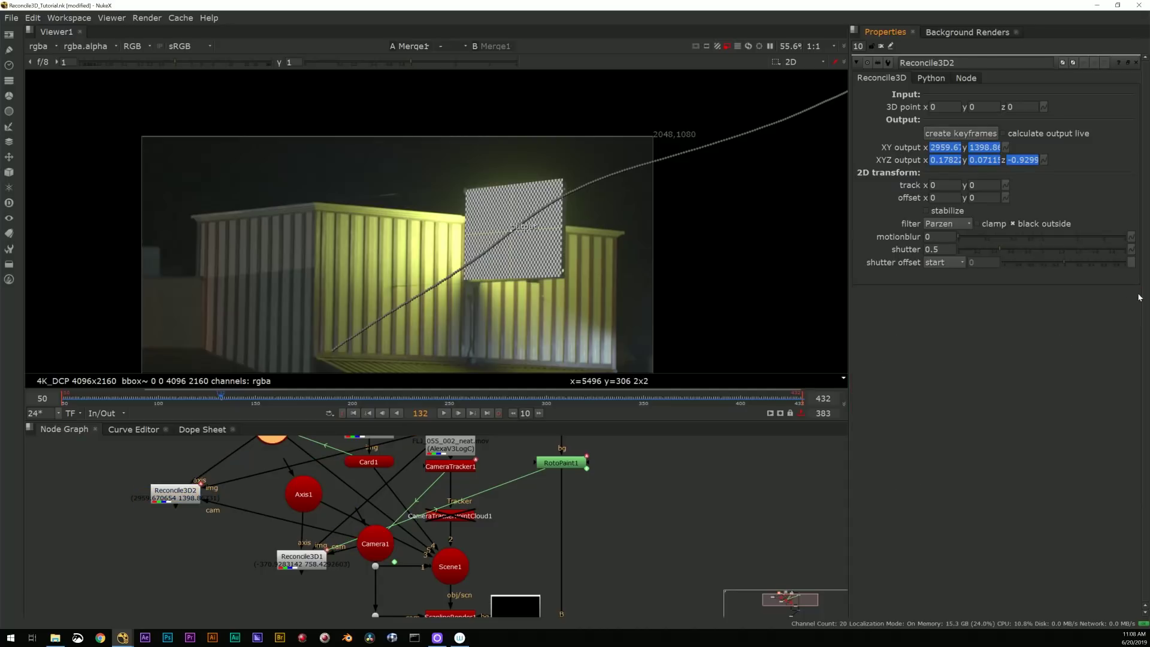
Add a MotionBlur2D node directly below ScanlineRender1 and connect its 2D transf input to Reconcile3D2.
middle_click_drag(312, 545, 263, 454)
left_click(411, 527)
key("Tab")
type("mot")
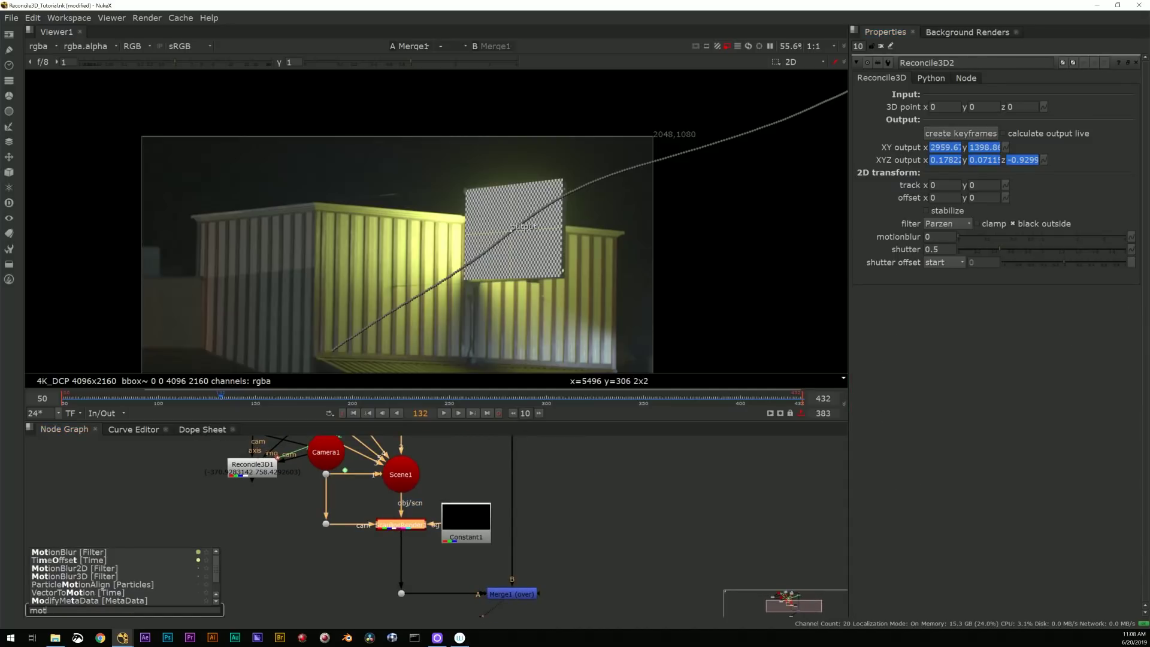
key("Down")
key("Down")
key("Return")
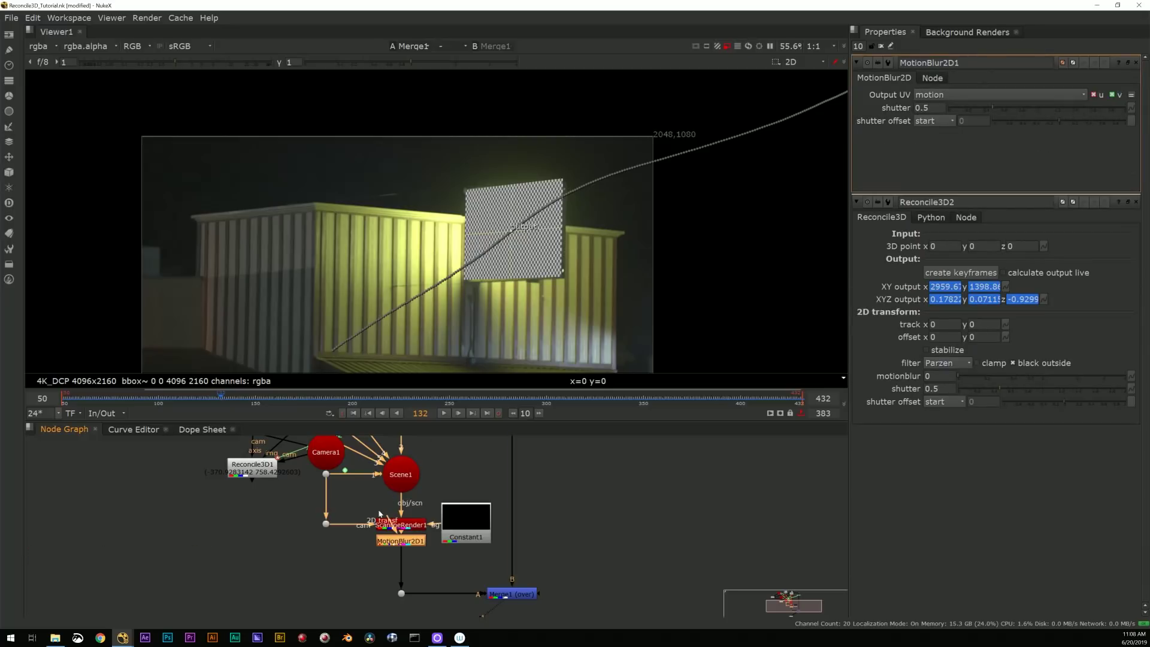
middle_click_drag(384, 536, 429, 594)
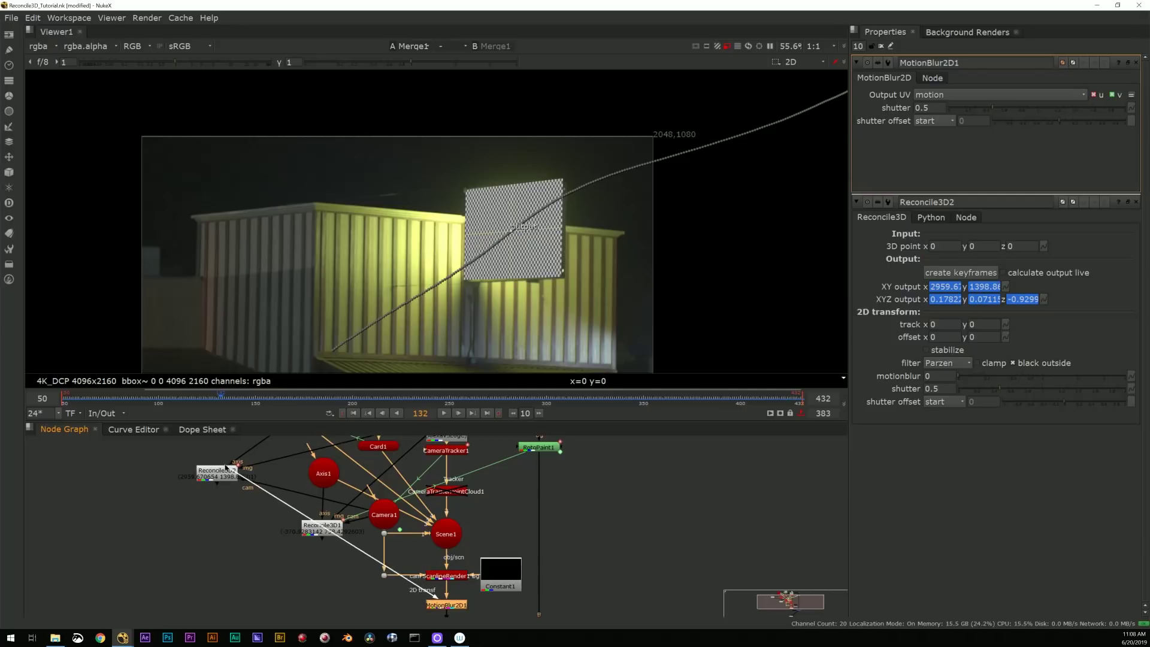
left_click(430, 590)
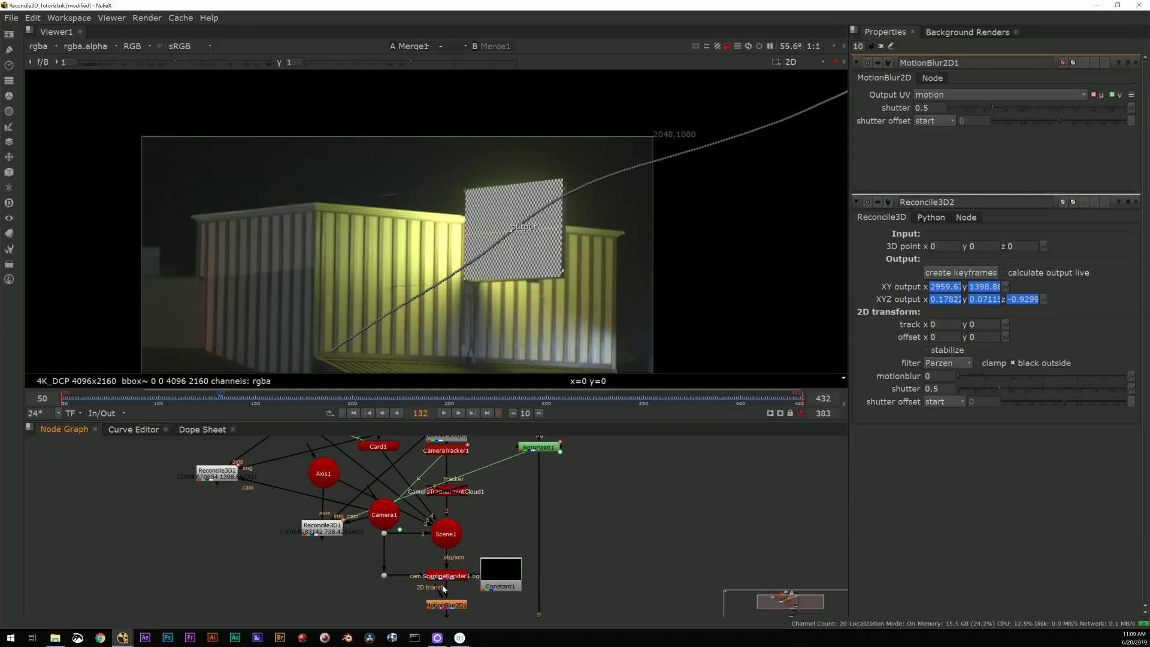
Attach MotionBlur2D1's 2D transf input to Reconcile3D2 and add a VectorBlur node directly below MotionBlur2D1.
left_click_drag(442, 589, 219, 471)
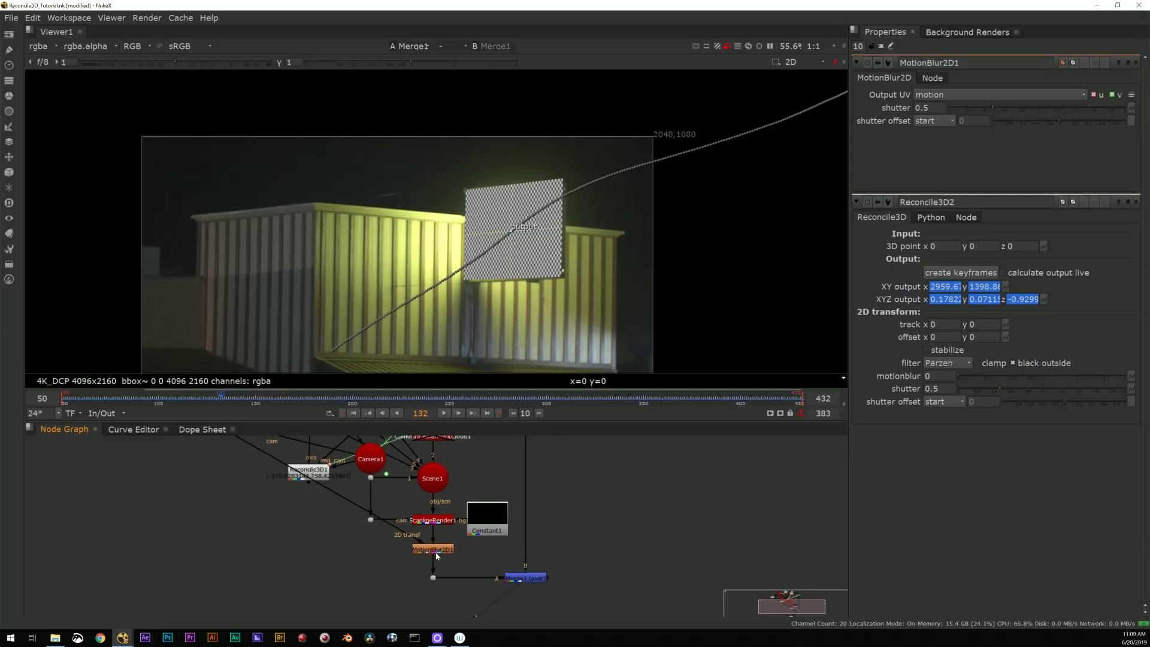
left_click(436, 556)
key("Tab")
type("ce")
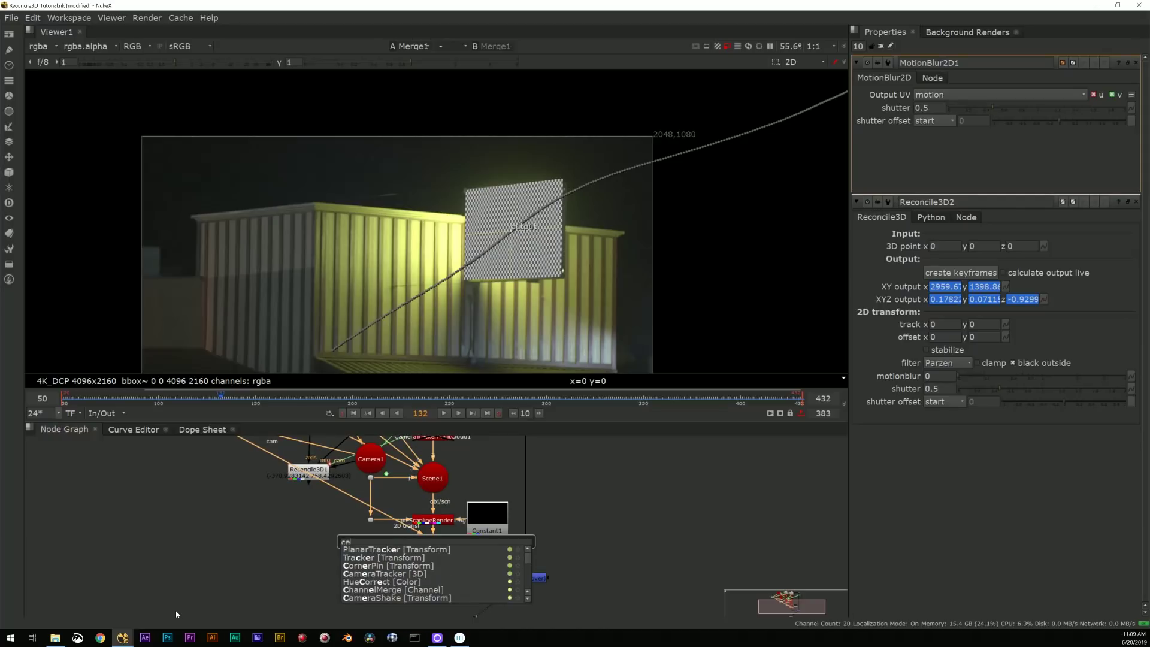
key("BackSpace")
key("BackSpace")
type("vec")
key("Down")
key("Down")
key("Down")
key("Up")
key("Return")
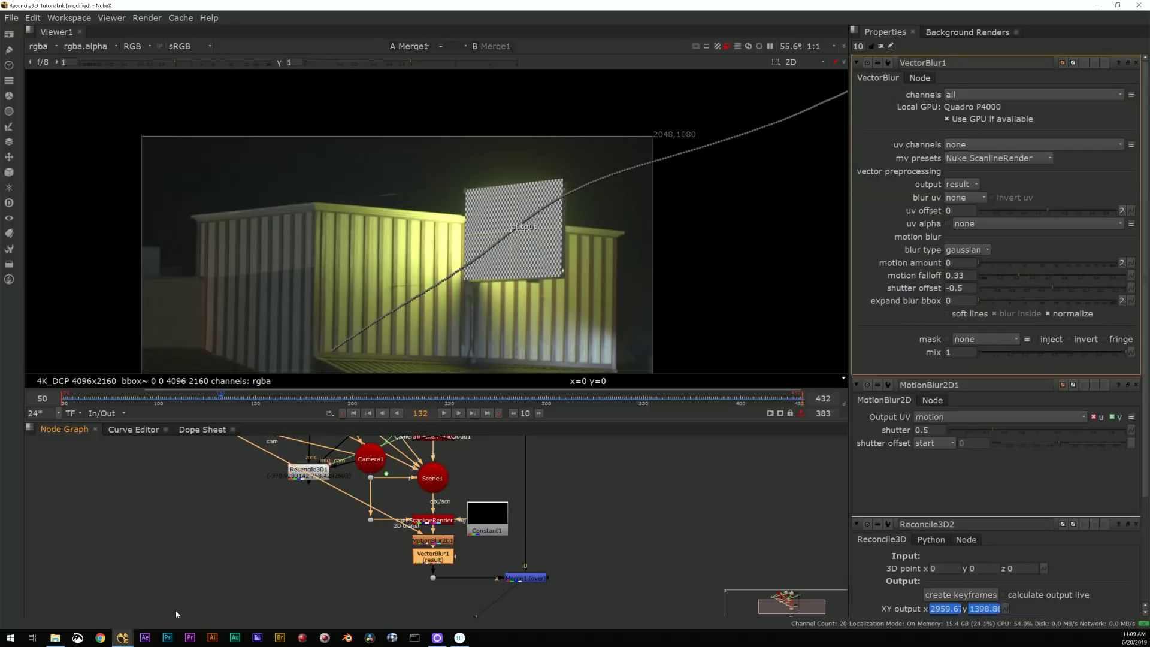
Set VectorBlur1's uv channels to motion and its motion amount to 10.
left_click(971, 164)
left_click(976, 220)
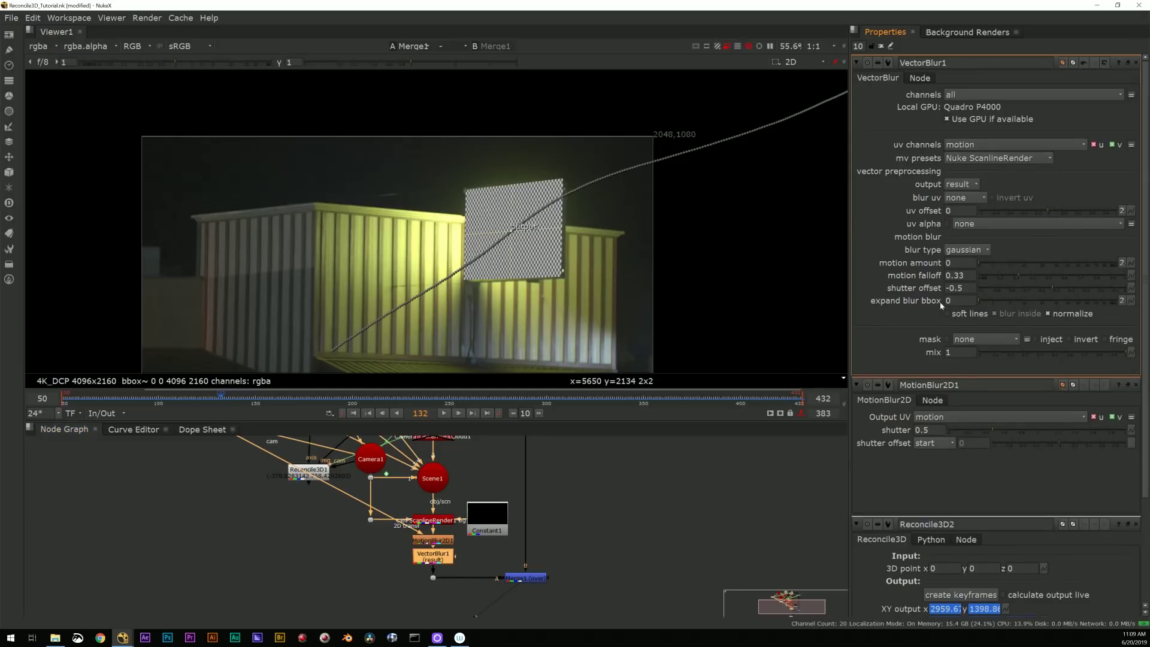
left_click(957, 262)
type("10")
key("Return")
Compare motion amounts of 5 and 10 on the checkerboard card, ending with 10.
scroll(570, 259, "up", 6)
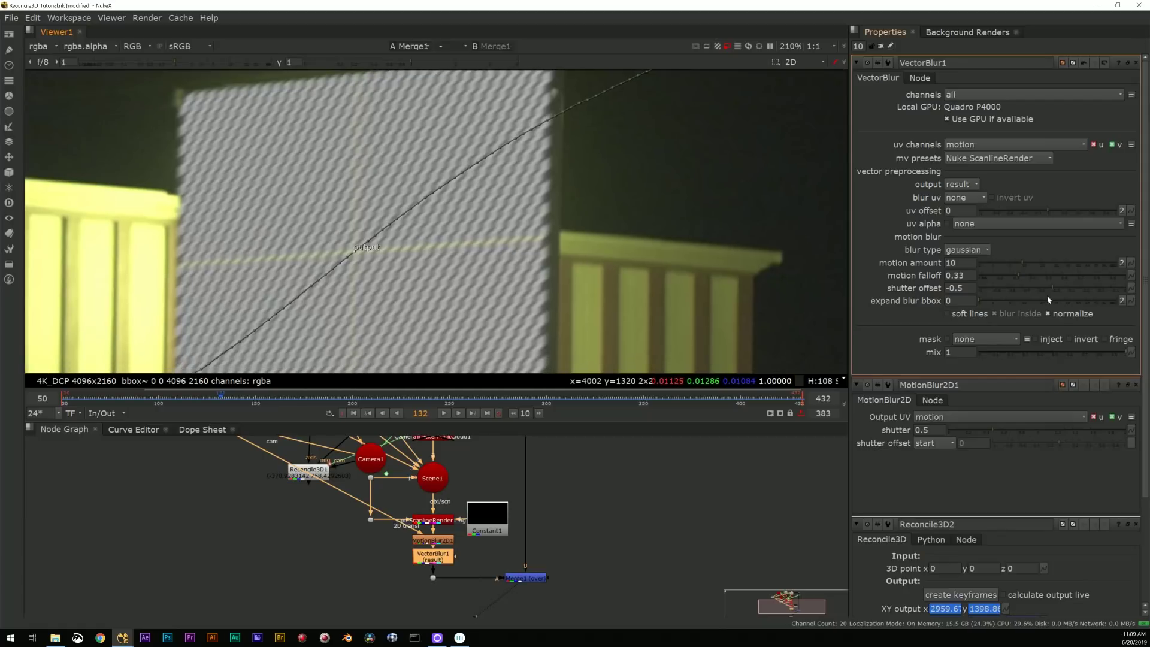
type("5")
key("Return")
type("10")
key("Return")
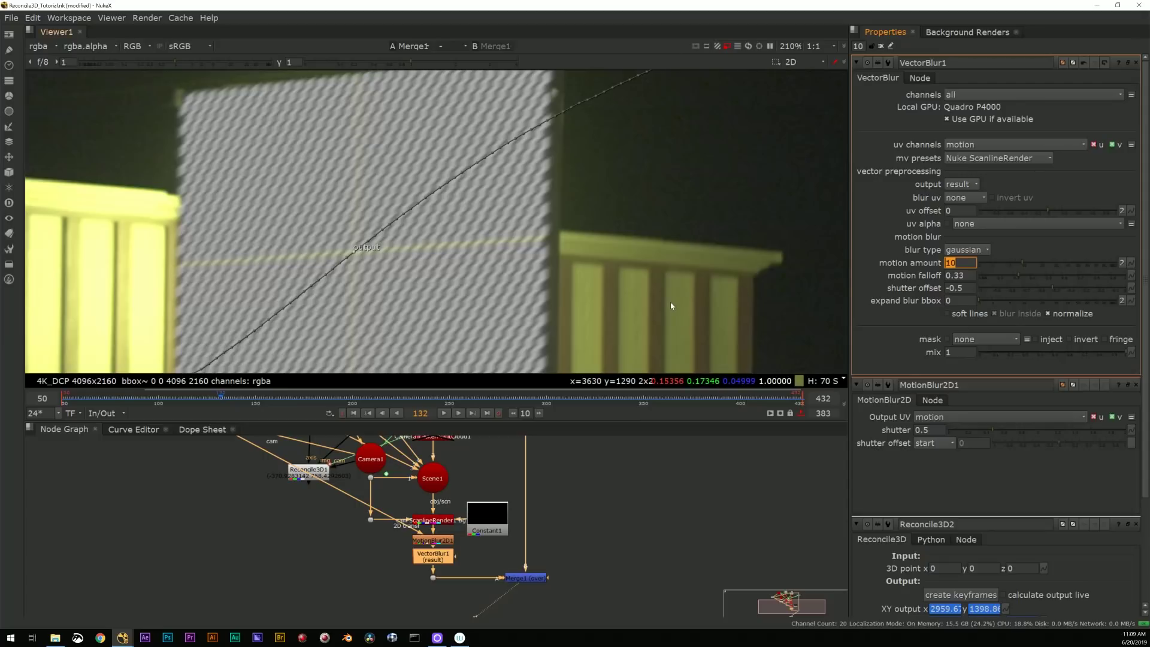
Delete the VectorBlur1 and MotionBlur2D1 nodes below ScanlineRender1 and close all open node properties.
left_click(689, 464)
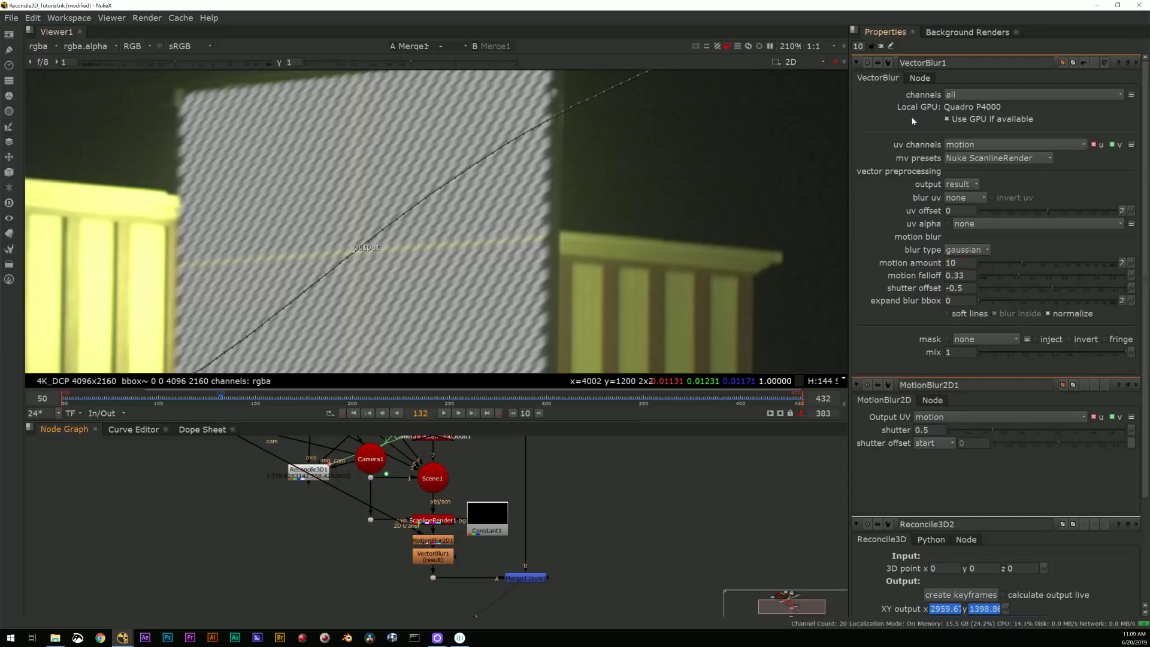
scroll(507, 527, "down", 4)
left_click(471, 533)
key("Delete")
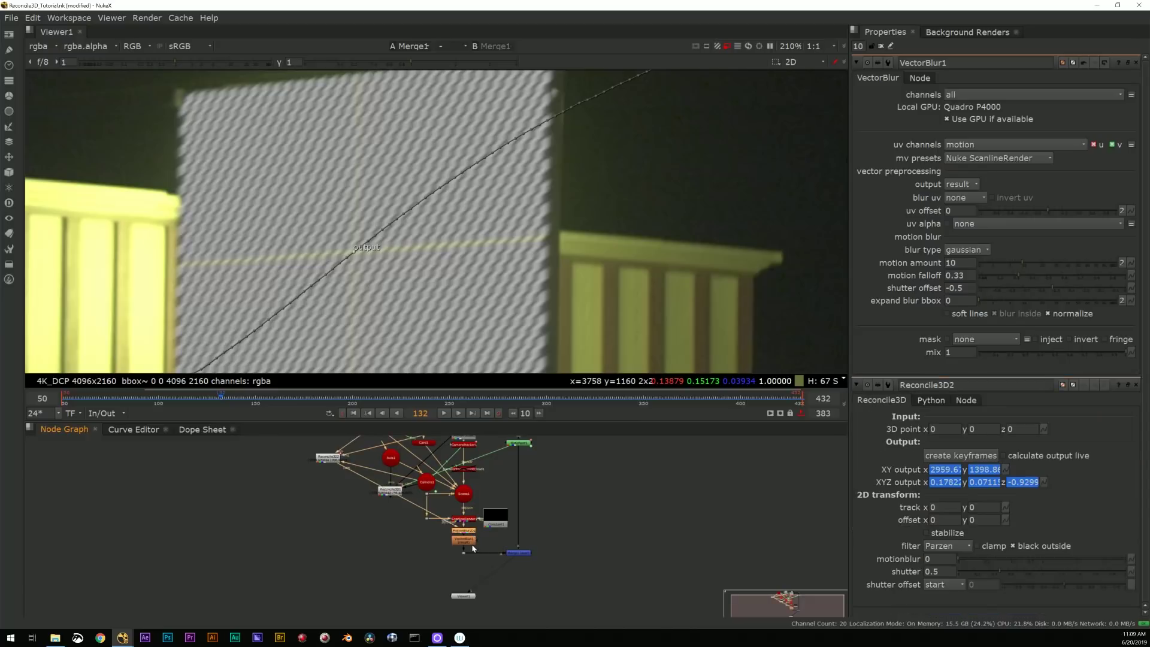
key("Delete")
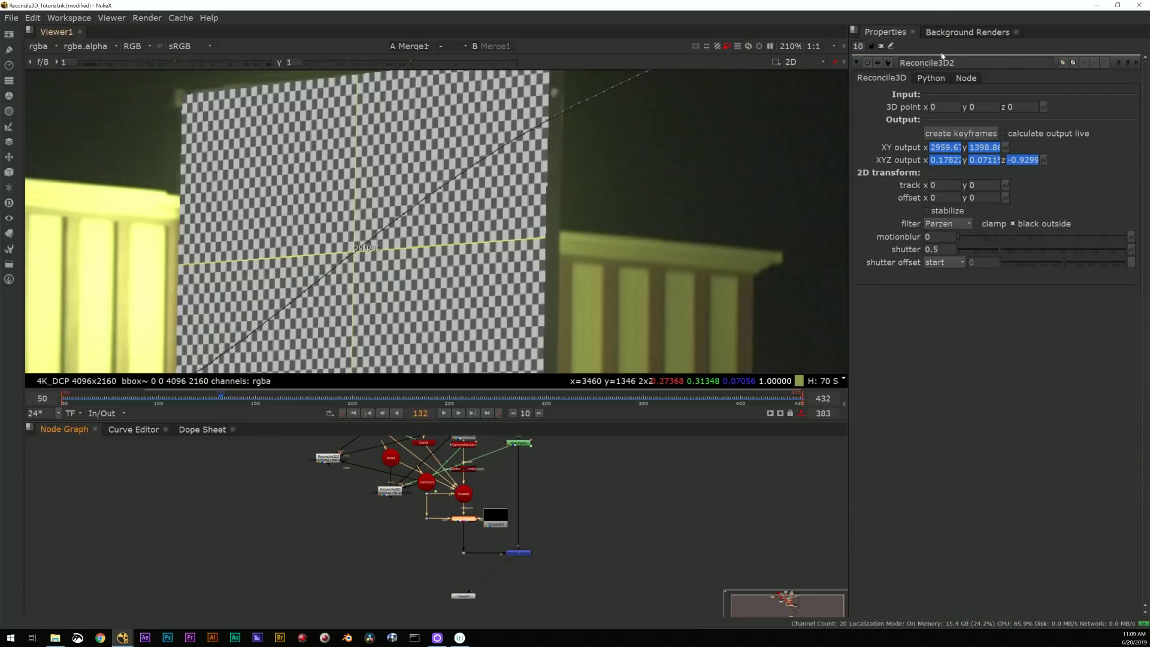
left_click(881, 48)
Go to frame 174, frame the lamp under the corrugated awning and display CameraTracker1 in the viewer.
scroll(739, 196, "down", 6)
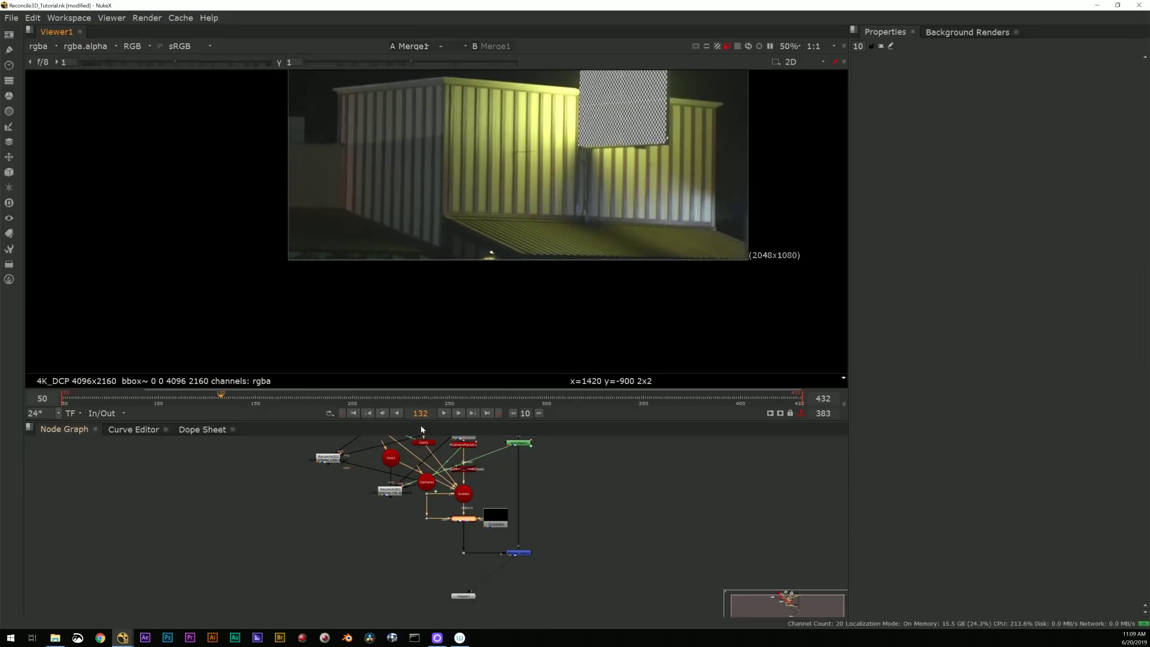
left_click(302, 395)
scroll(559, 194, "up", 6)
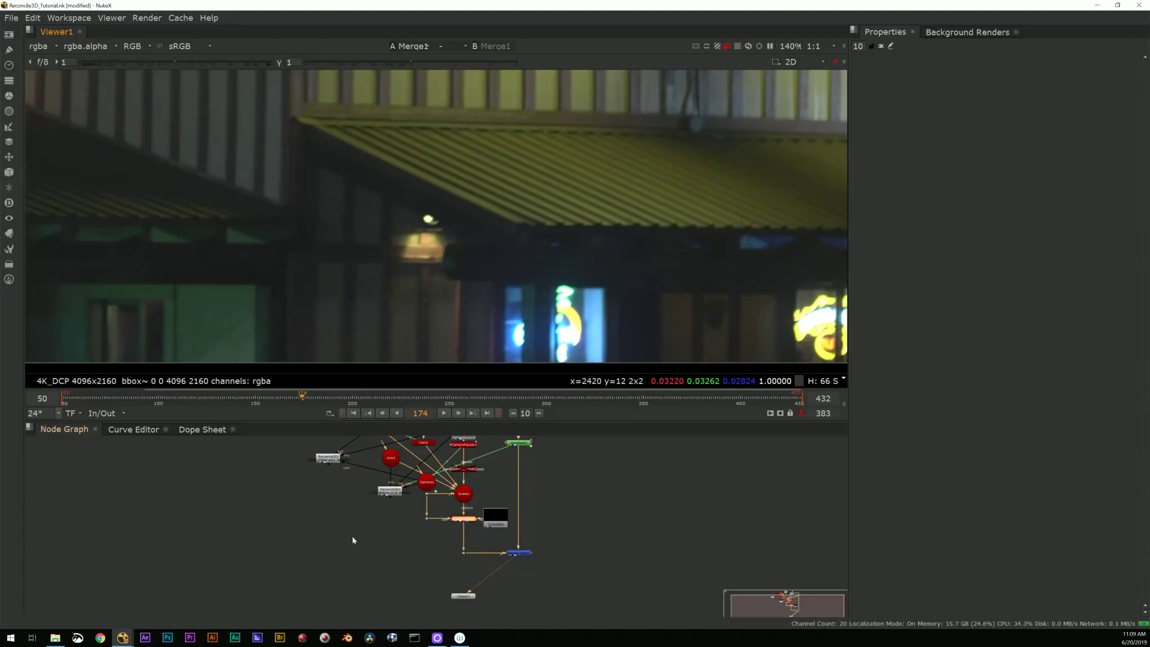
middle_click_drag(353, 537, 356, 564)
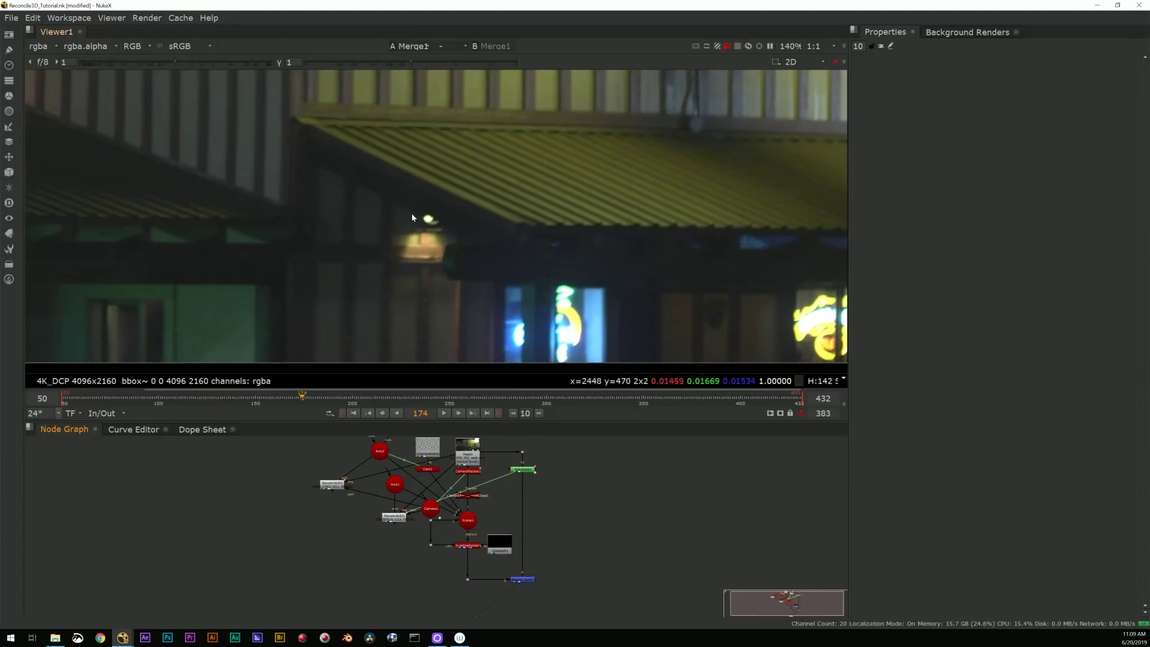
middle_click_drag(437, 222, 450, 219)
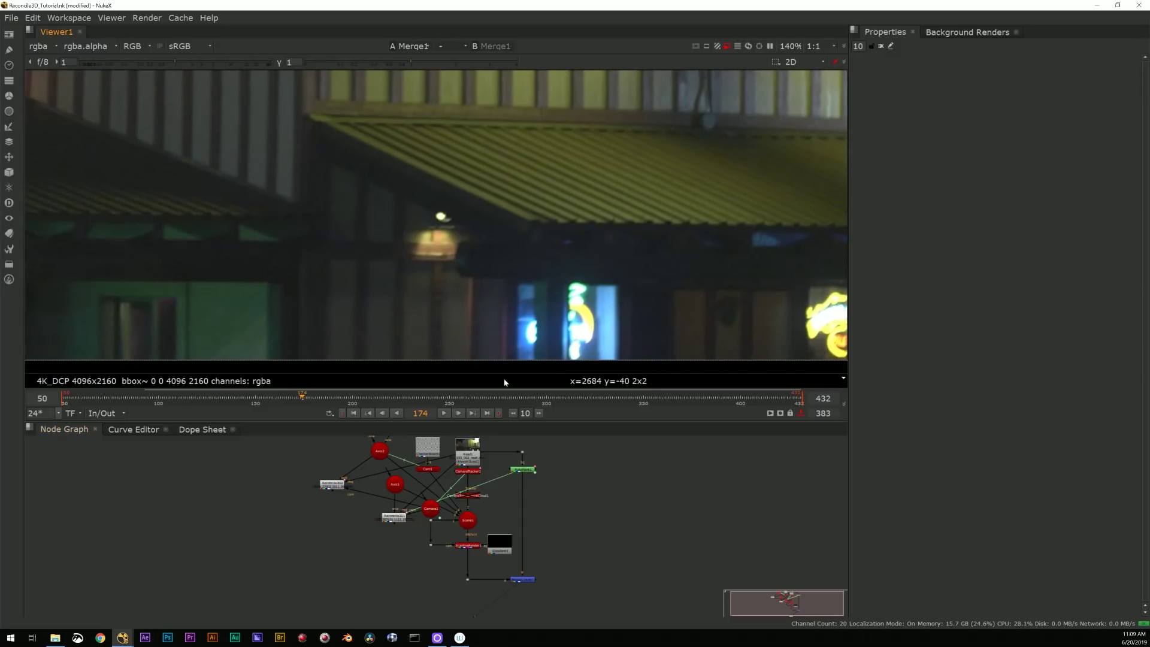
middle_click_drag(545, 494, 526, 495)
left_click(449, 474)
key("1")
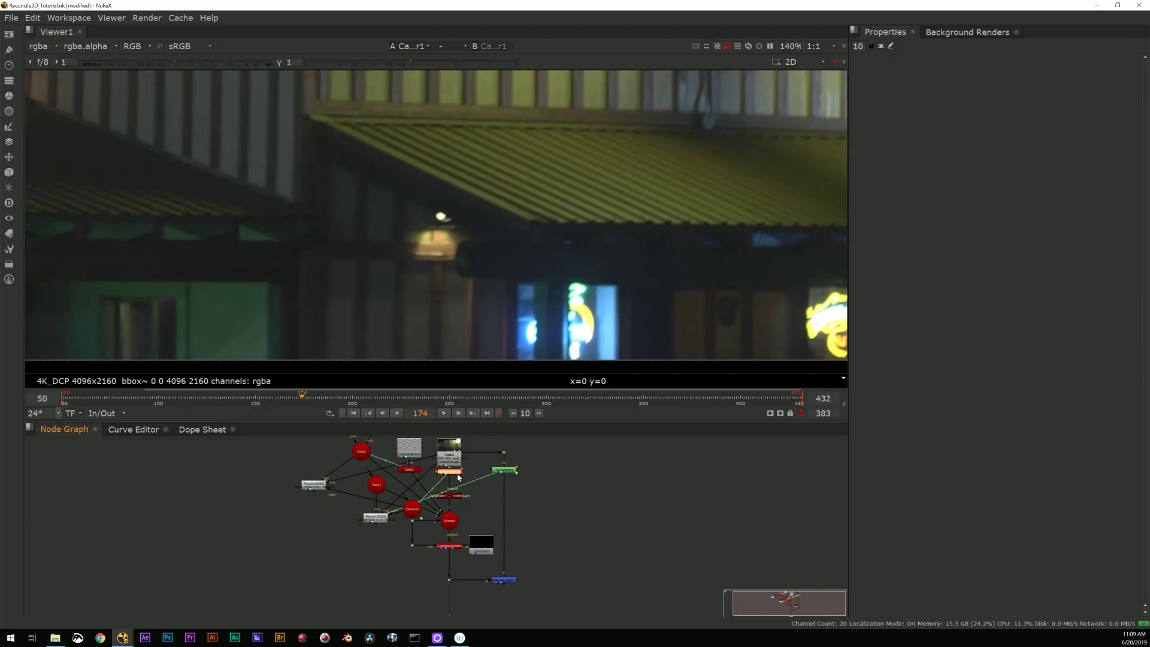
Open CameraTracker1's properties and create an axis from the track point on the lamp's bright bulb.
double_click(444, 471)
left_click(475, 461)
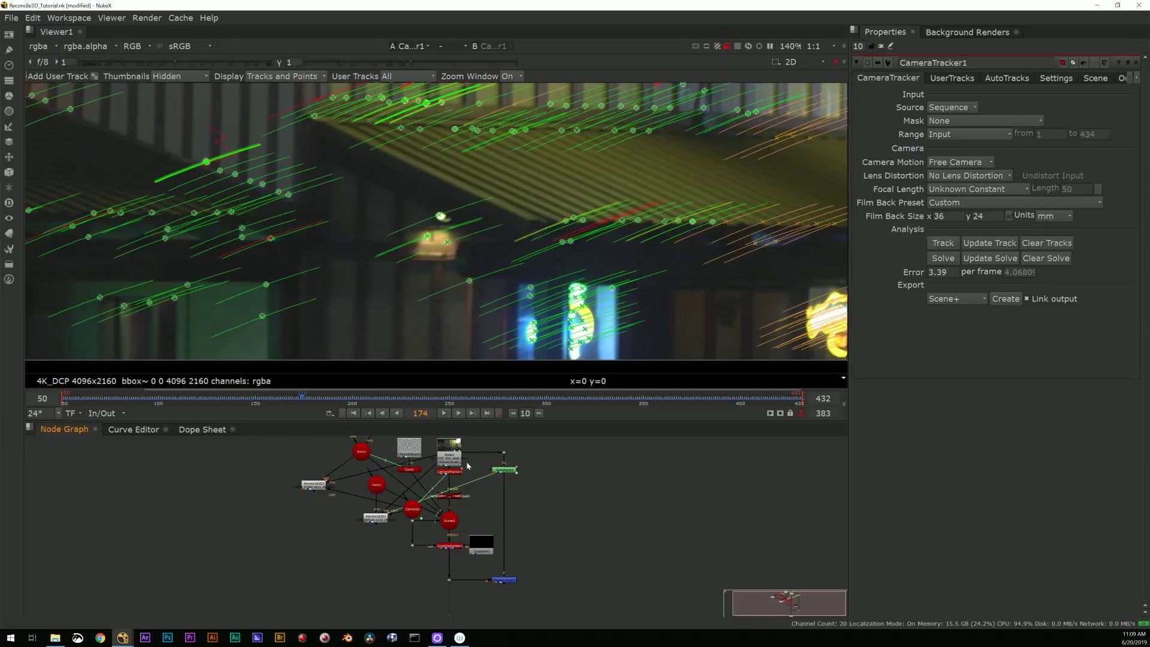
scroll(369, 211, "up", 2)
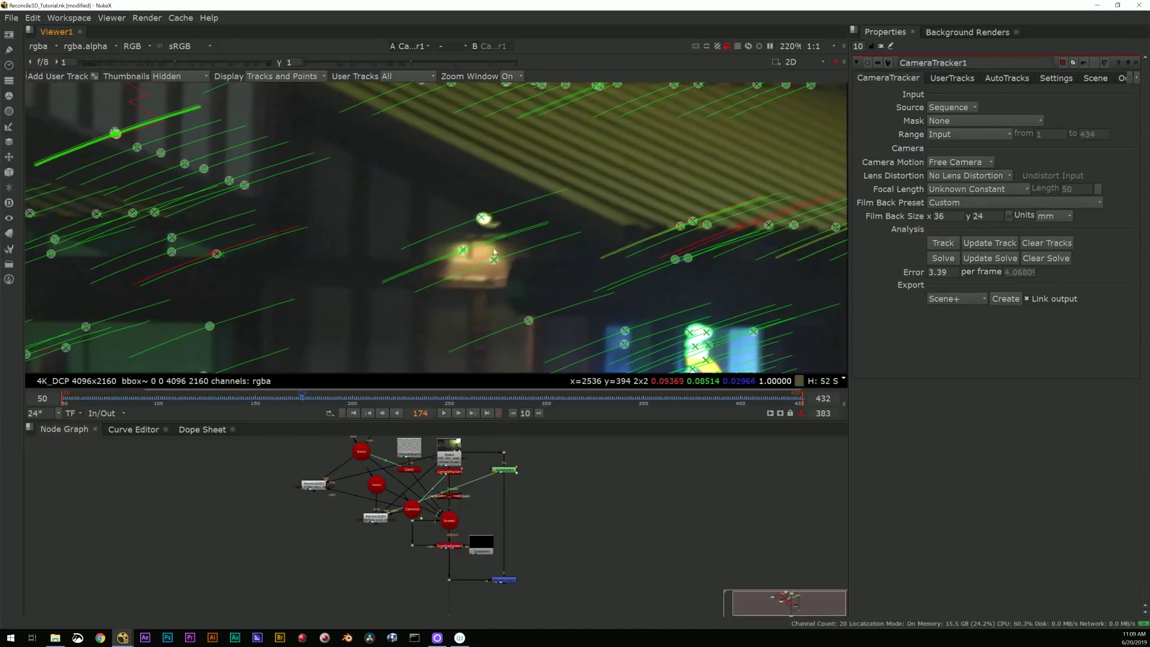
right_click(484, 218)
mouse_move(532, 252)
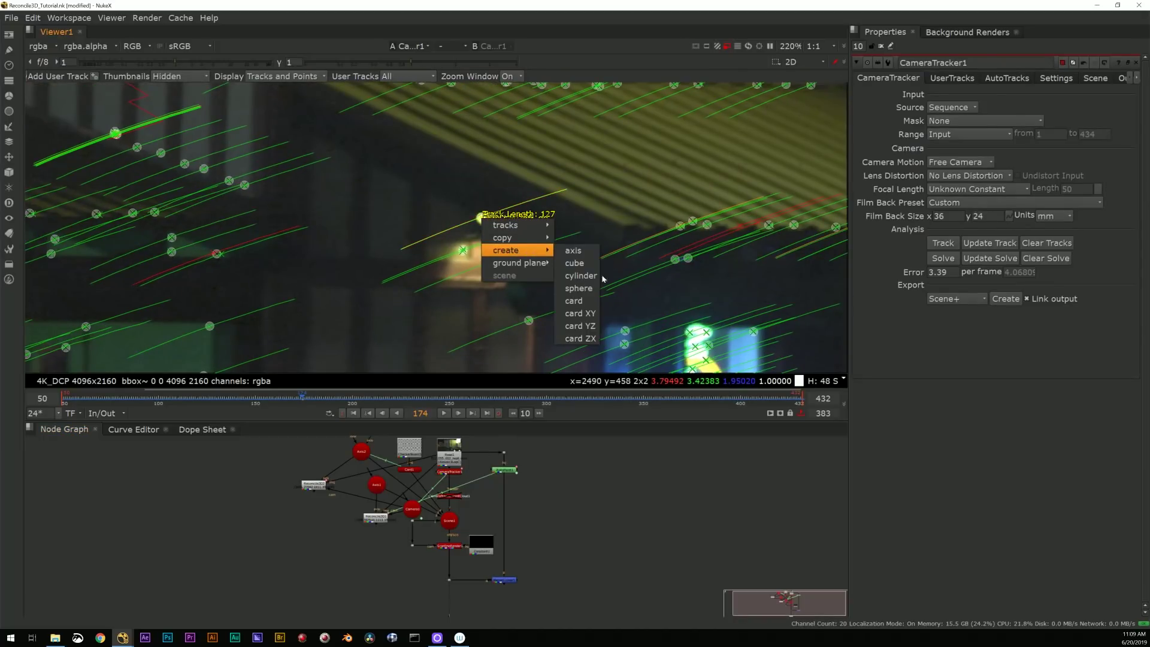
left_click(573, 251)
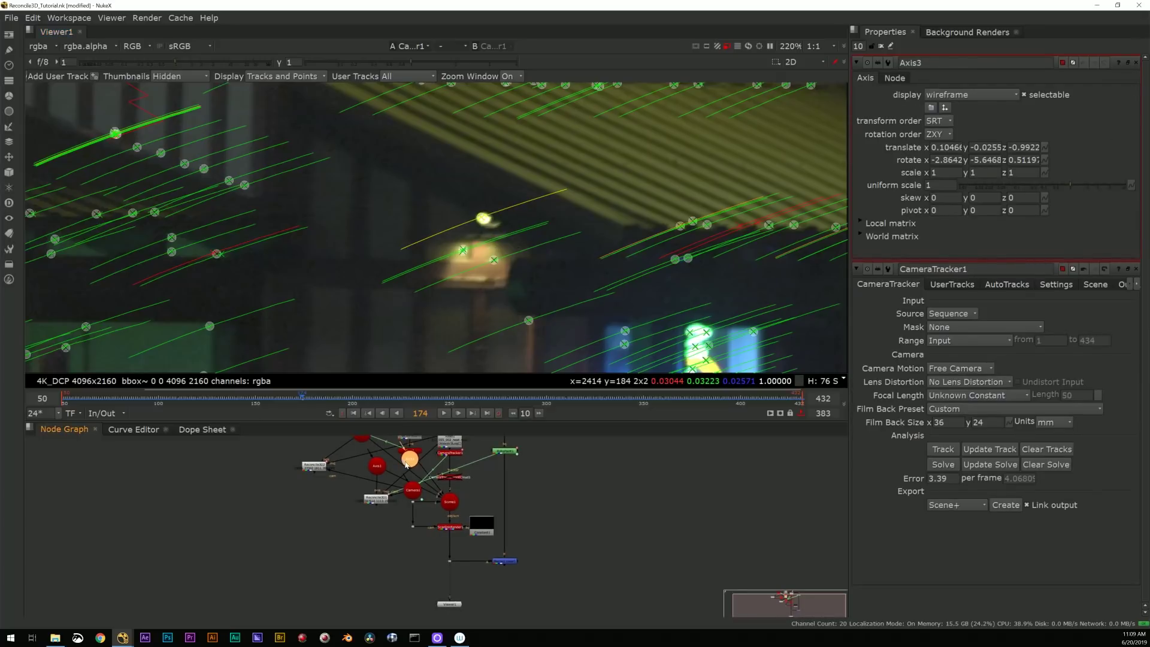
Move Axis3 clear of the other nodes, then disconnect Reconcile3D1 and Reconcile3D2 and set them aside.
left_click_drag(407, 465, 284, 508)
middle_click_drag(382, 502, 394, 540)
left_click_drag(395, 539, 279, 449)
key("ctrl+d")
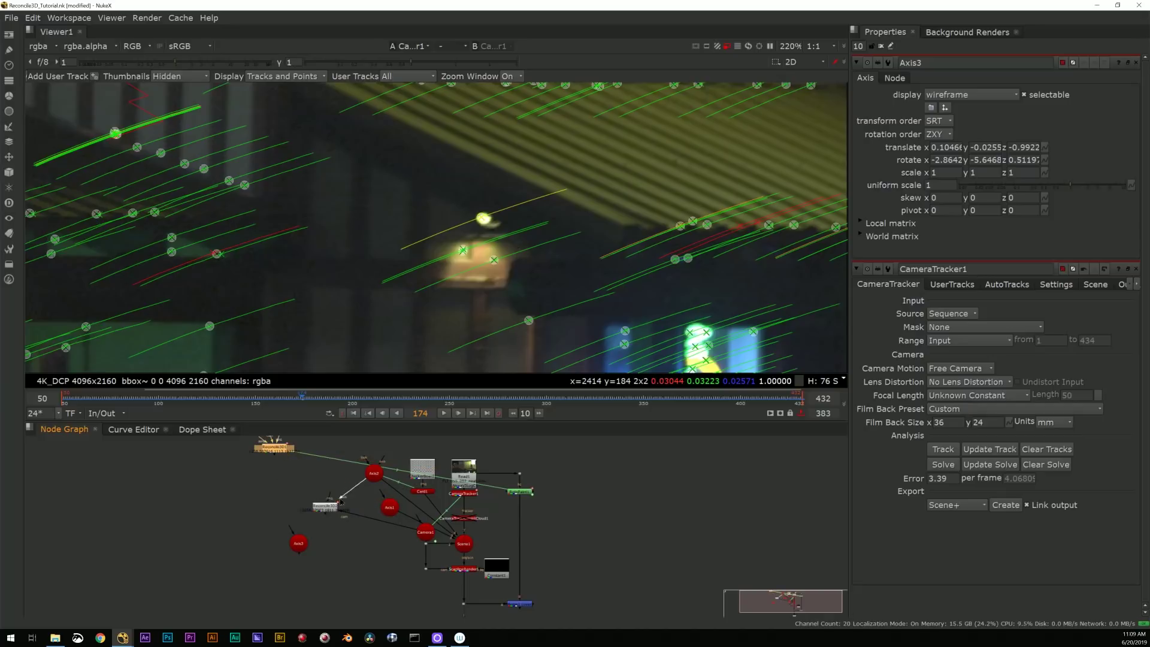
left_click_drag(362, 510, 359, 509)
left_click_drag(327, 508, 250, 473)
middle_click_drag(299, 454, 289, 498)
left_click_drag(268, 492, 209, 490)
key("alt+e")
middle_click_drag(370, 494, 348, 481)
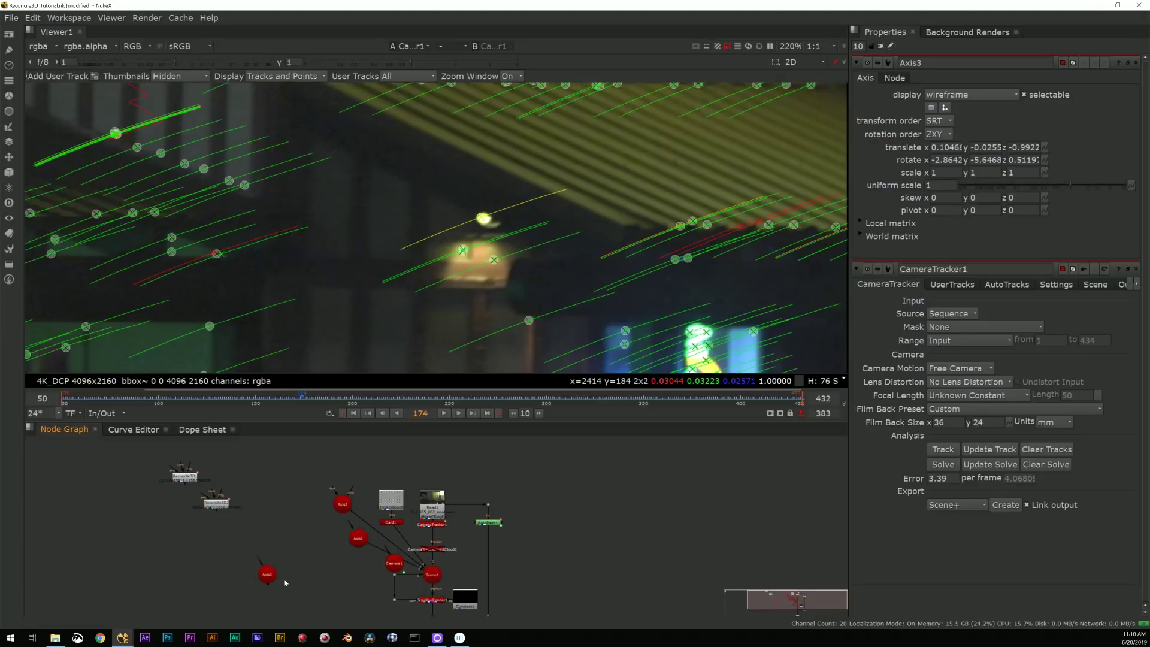
Place Axis3 near Axis1 and connect it to Scene1.
left_click_drag(283, 581, 316, 544)
middle_click_drag(309, 561, 299, 499)
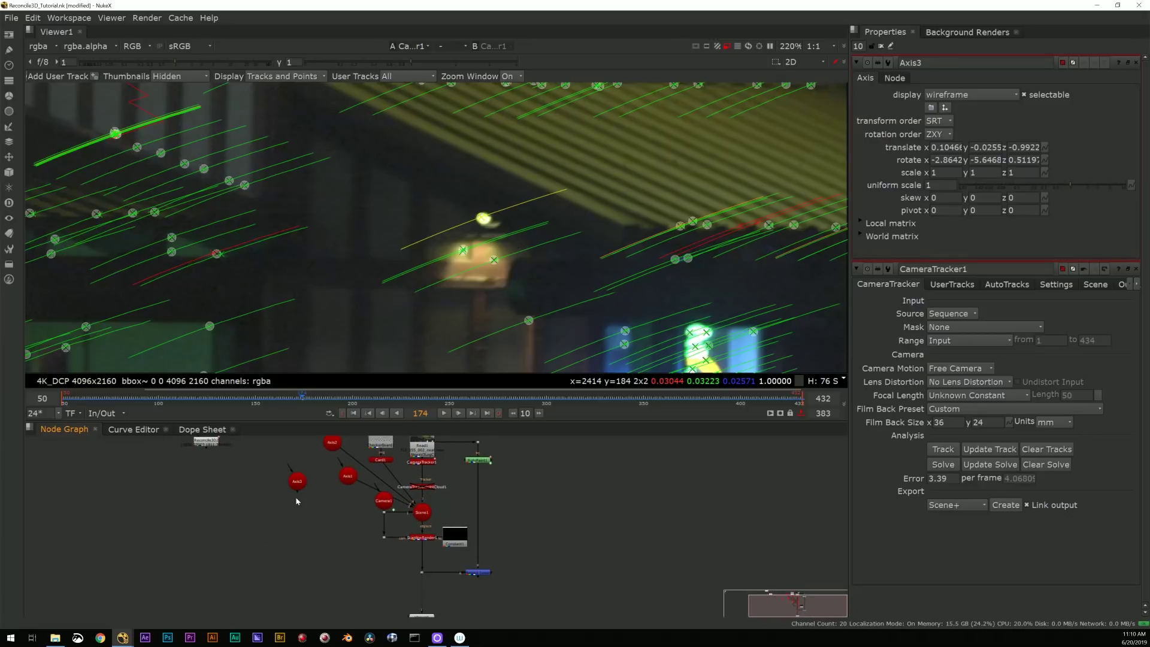
left_click_drag(416, 507, 419, 510)
middle_click_drag(290, 500, 290, 516)
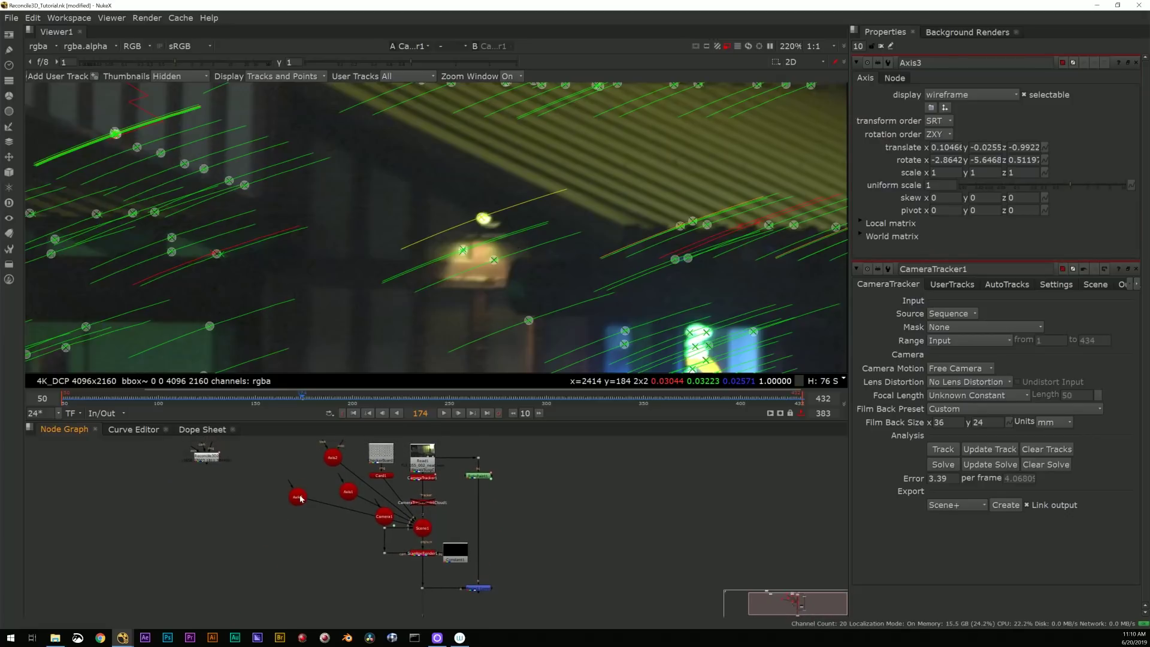
left_click_drag(298, 498, 290, 509)
middle_click_drag(309, 549, 317, 512)
Add a new Reconcile3D node in the empty area below Axis3.
left_click(317, 512)
key("Tab")
type("rec")
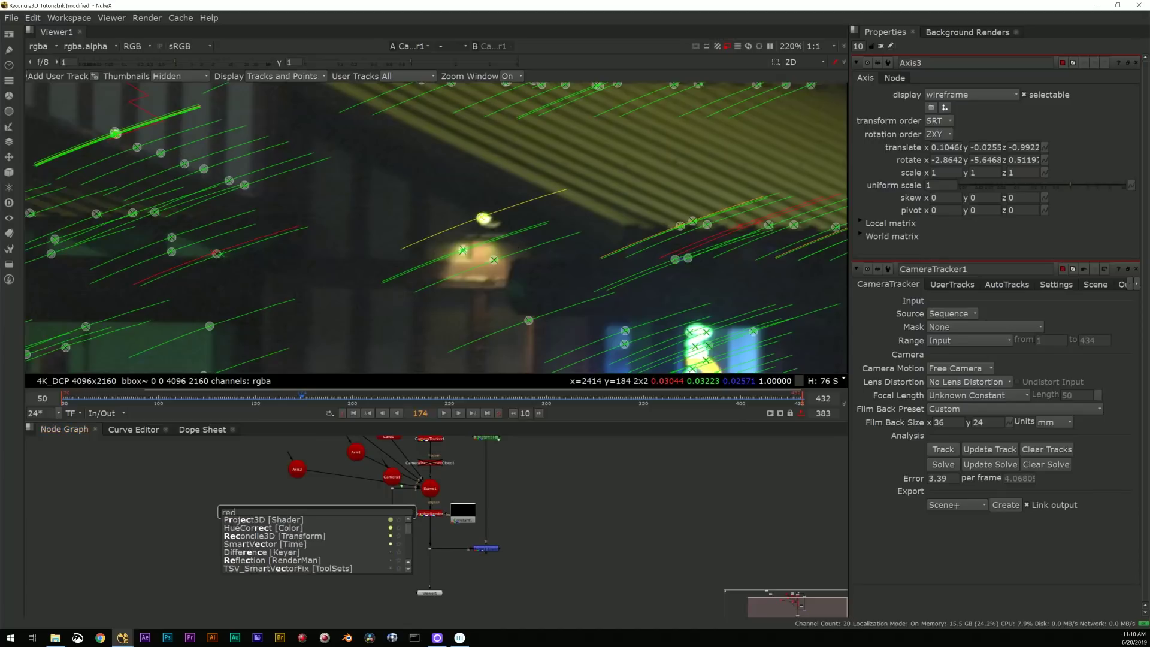
key("Down")
key("Down")
key("Return")
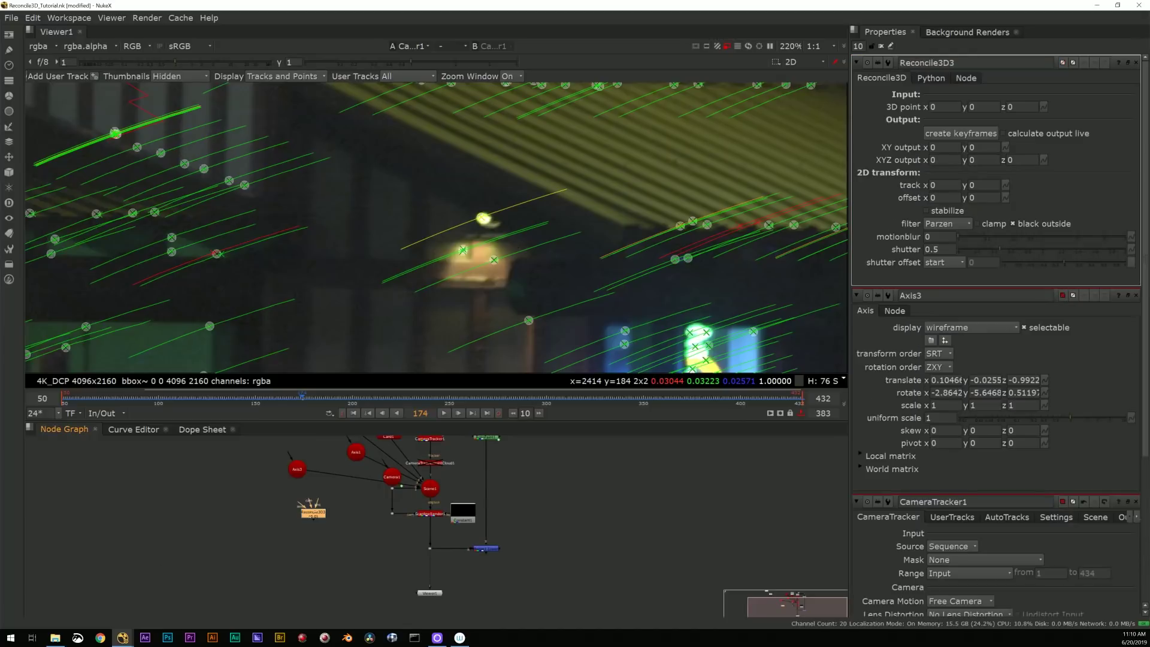
Connect Reconcile3D3's cam input to Camera1's dot beside ScanlineRender1, its img input to Read1 and its axis input to Axis3.
scroll(318, 484, "up", 3)
left_click_drag(357, 504, 521, 524)
left_click_drag(338, 442, 338, 443)
middle_click_drag(362, 464, 330, 500)
scroll(337, 508, "down", 2)
left_click_drag(336, 535, 493, 433)
left_click(336, 569)
left_click_drag(411, 529, 529, 445)
middle_click_drag(556, 492, 484, 469)
Create output keyframes on Reconcile3D3 for frames 50-432 and close the Axis3 and CameraTracker1 properties.
left_click(961, 133)
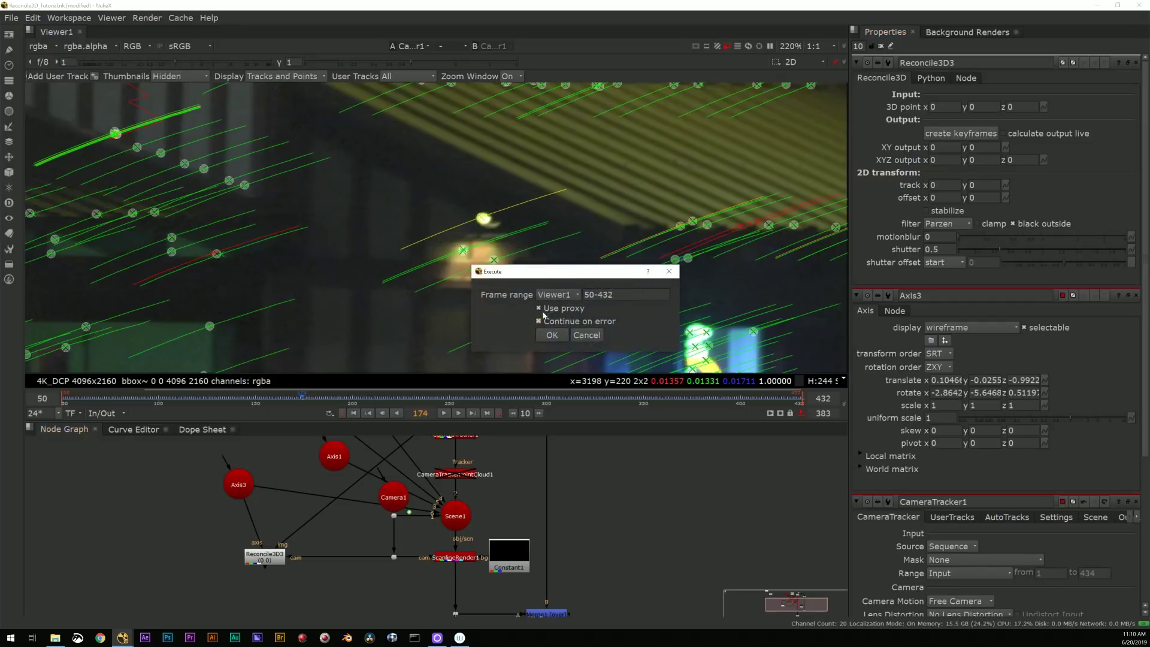
left_click(623, 330)
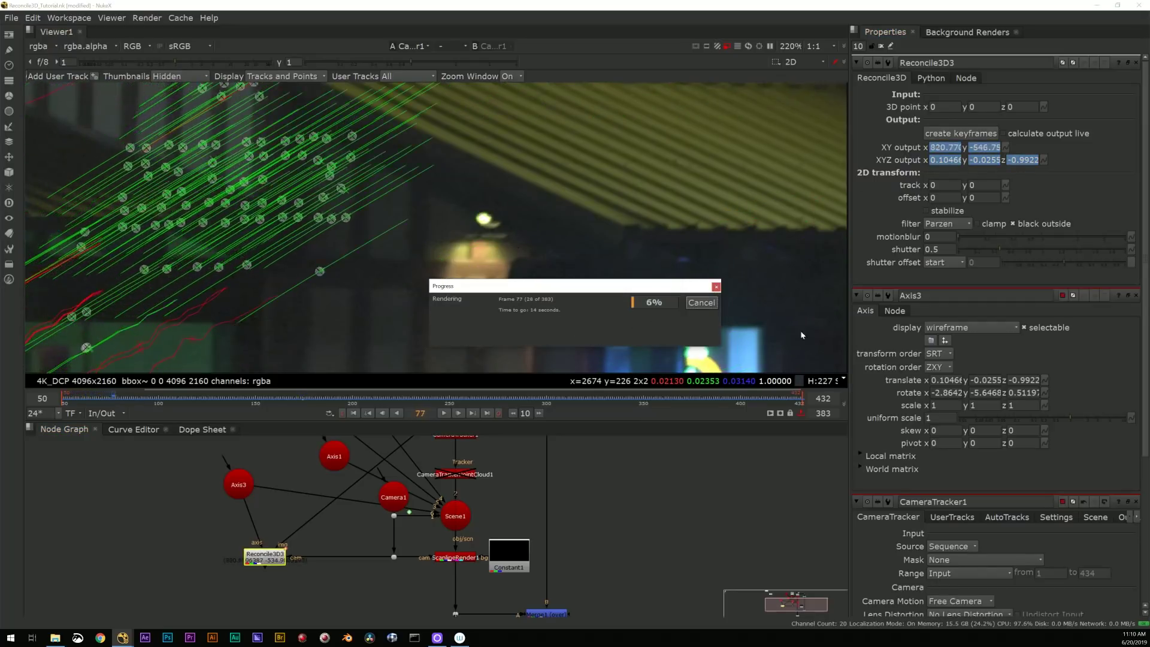
left_click(1136, 295)
left_click(1136, 295)
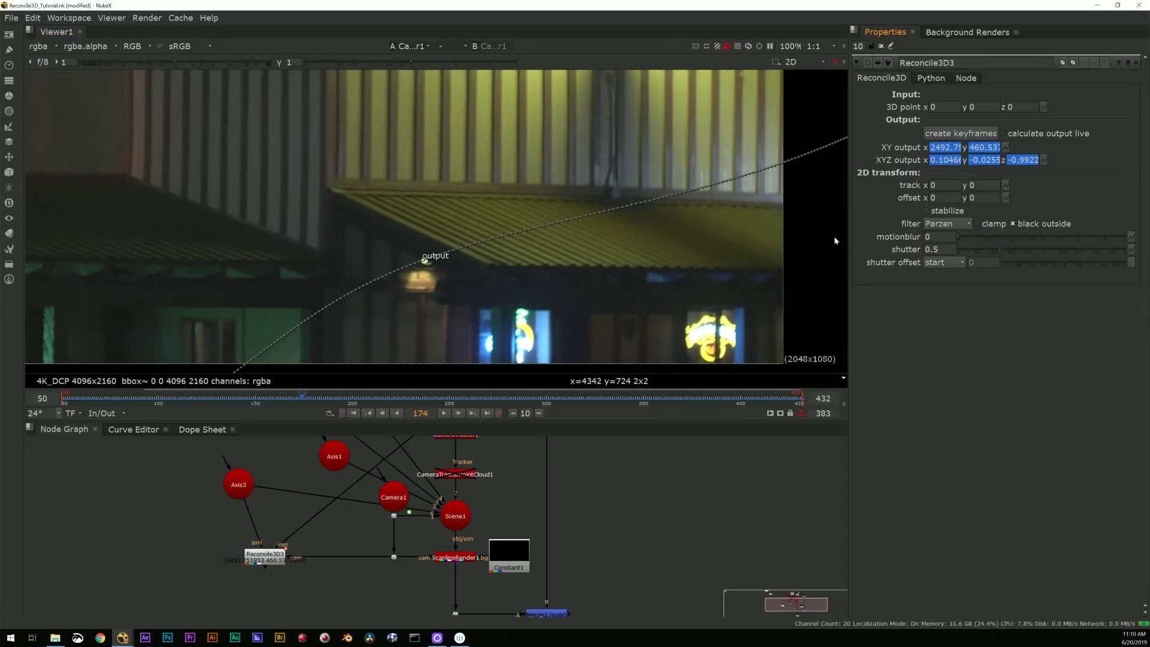
Add a Flare node directly below Merge1 and display its result in the viewer.
middle_click_drag(541, 281, 543, 233)
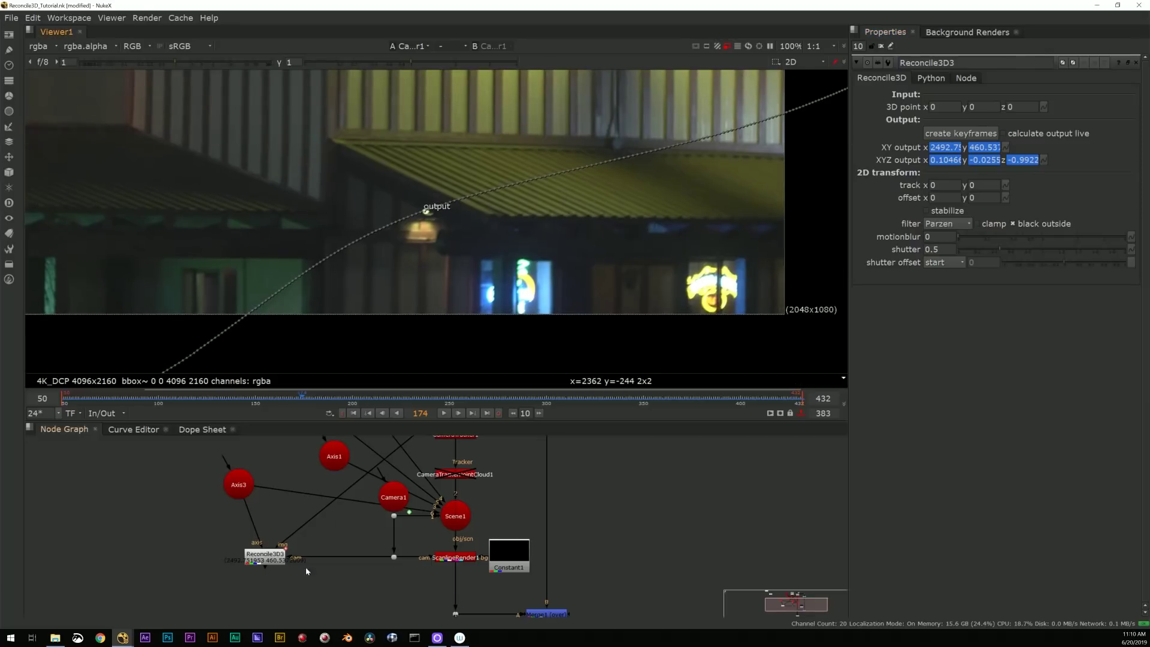
middle_click_drag(309, 562, 300, 480)
middle_click_drag(346, 559, 336, 553)
key("Tab")
type("flar")
key("Return")
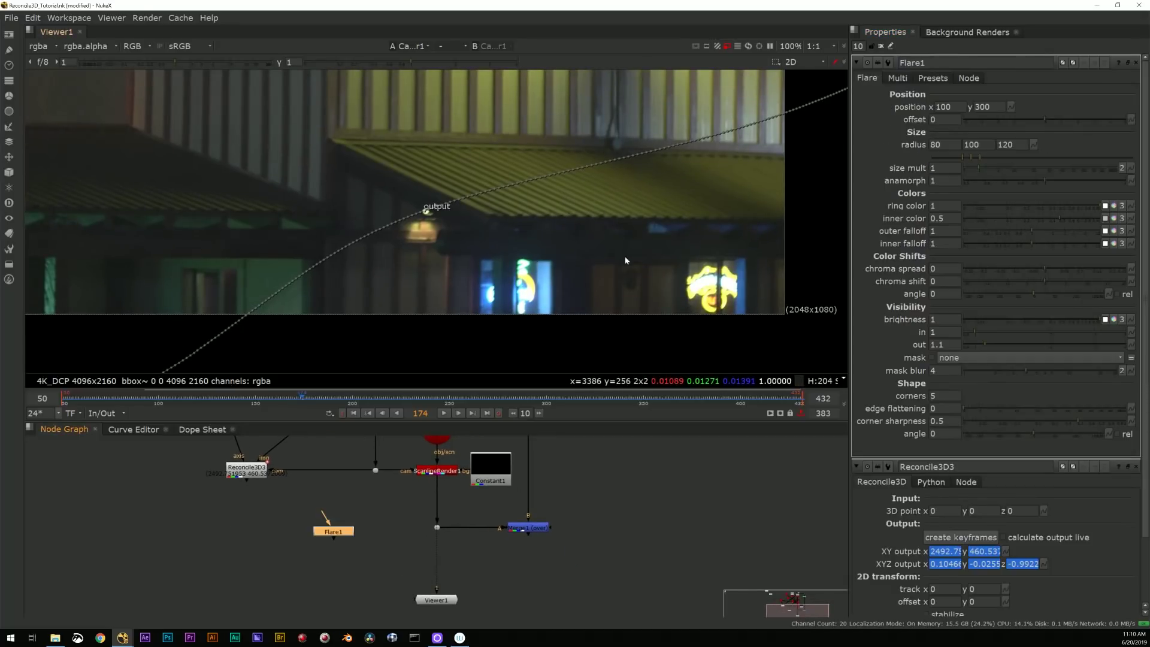
middle_click_drag(364, 504, 342, 510)
left_click_drag(322, 542, 511, 556)
key("1")
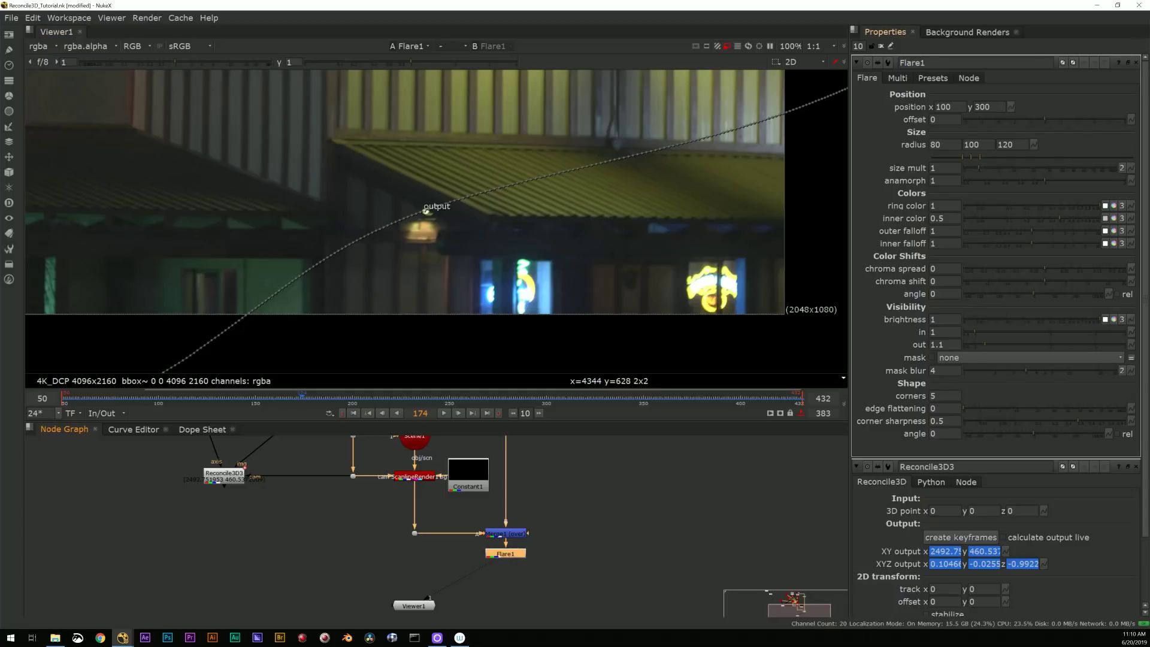
Place the flare over the lamp, link Flare1's position to Reconcile3D3's XY output and scrub to frame 219 to check it.
scroll(637, 267, "down", 5)
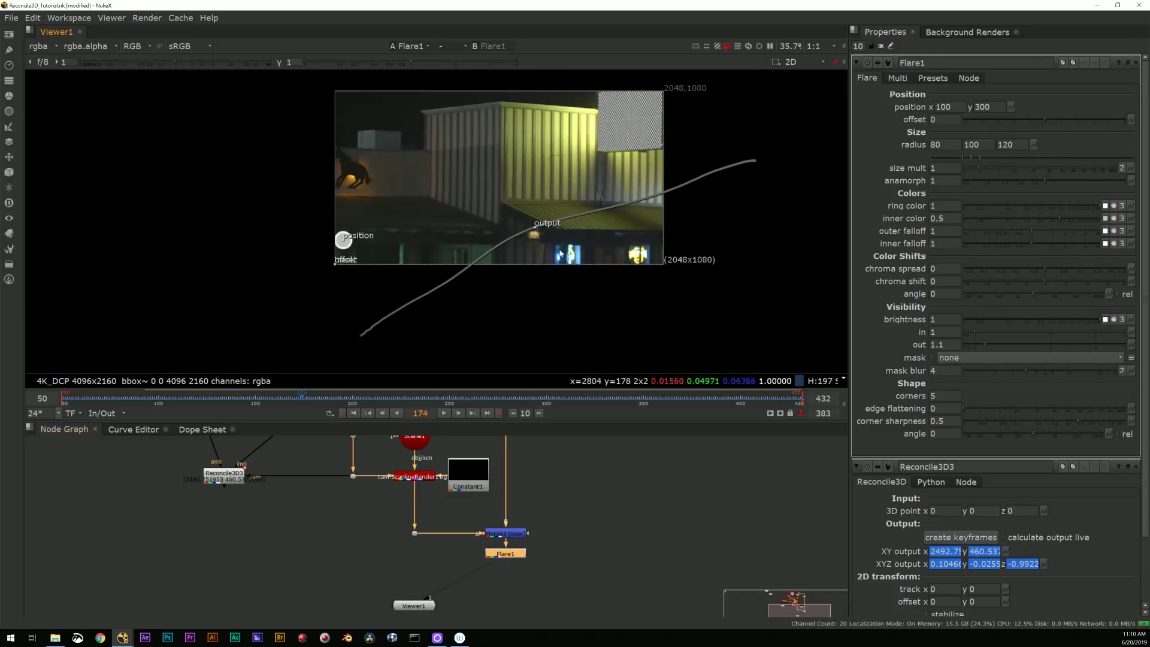
scroll(643, 299, "up", 2)
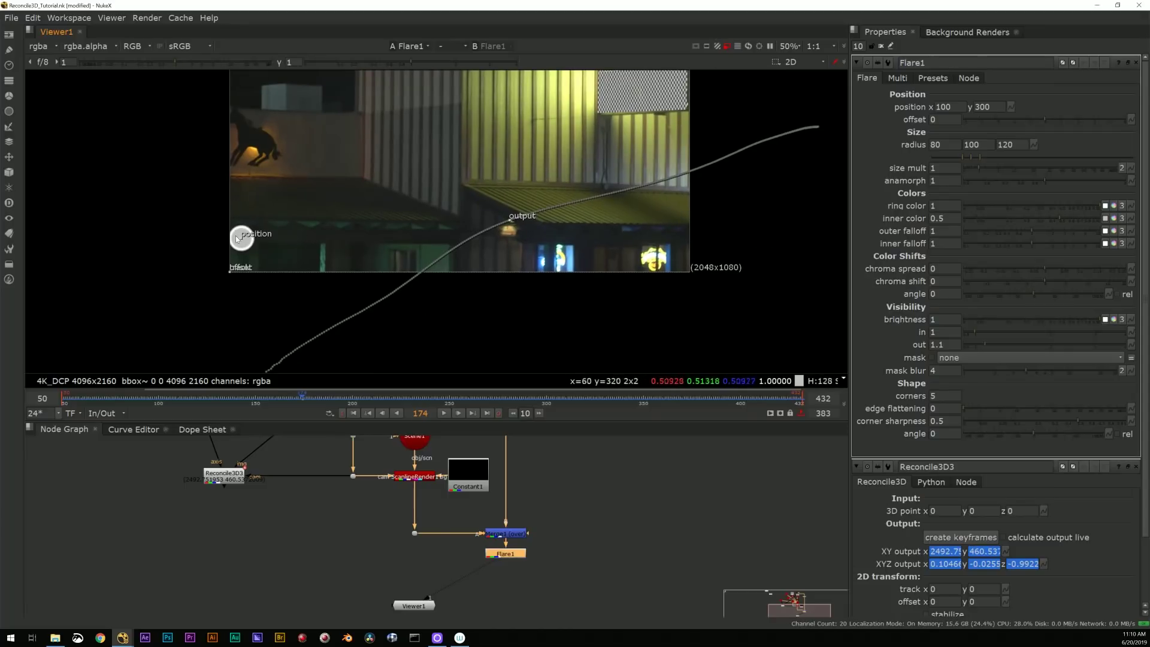
left_click_drag(244, 241, 511, 223)
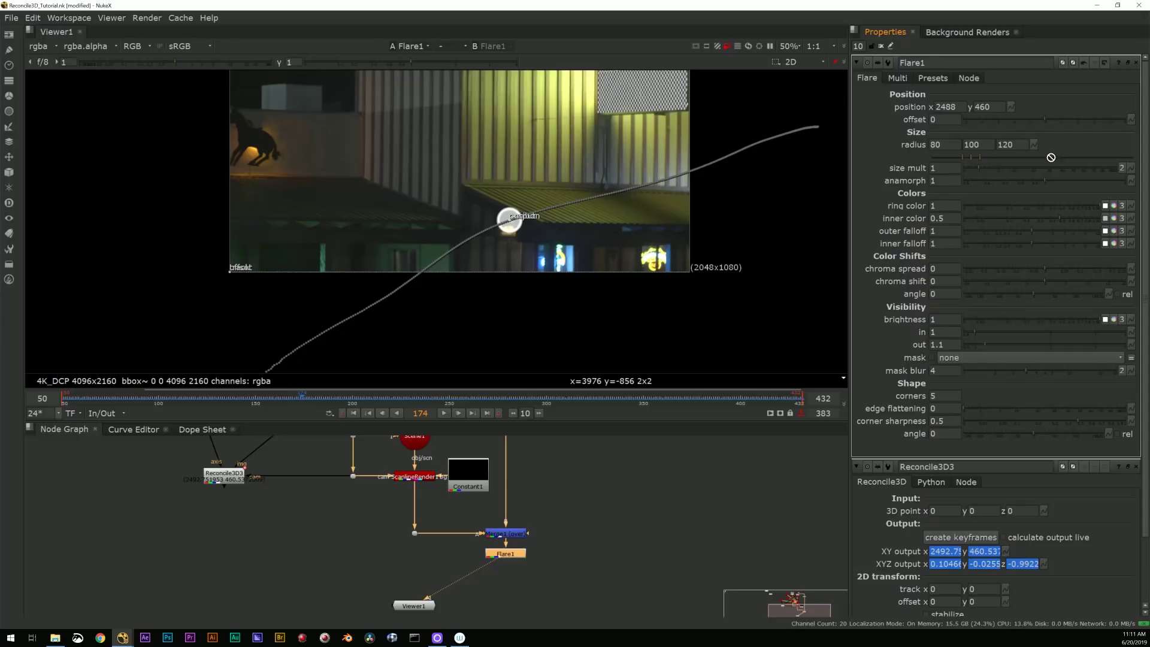
left_click_drag(1017, 105, 1012, 107, "ctrl")
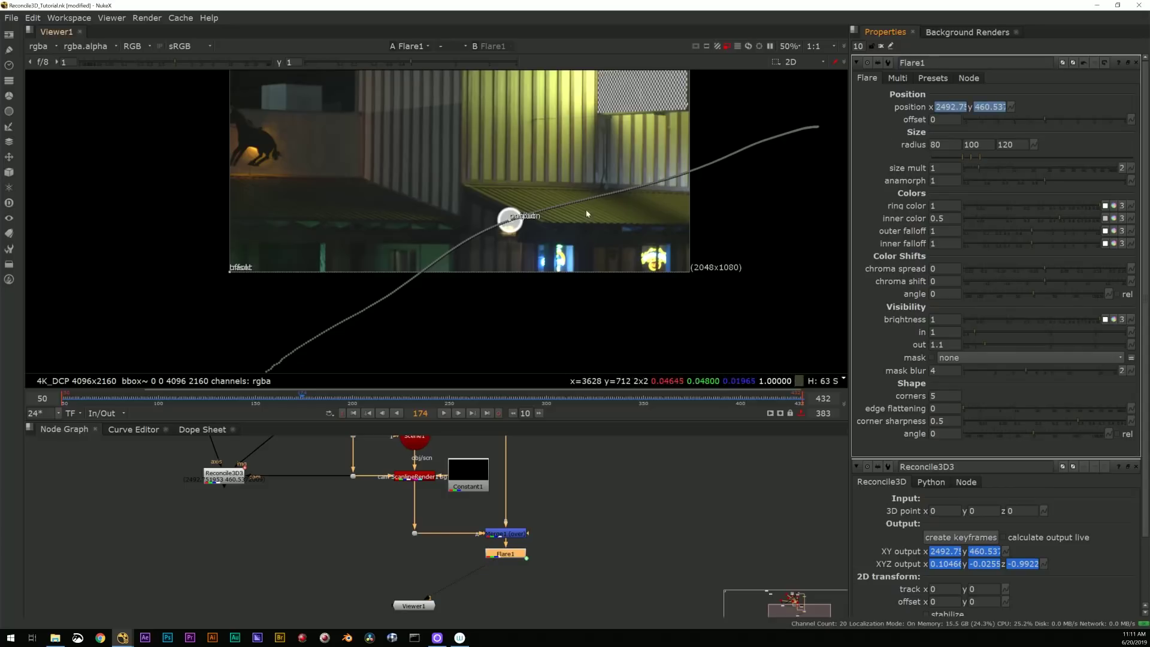
left_click_drag(269, 403, 369, 403)
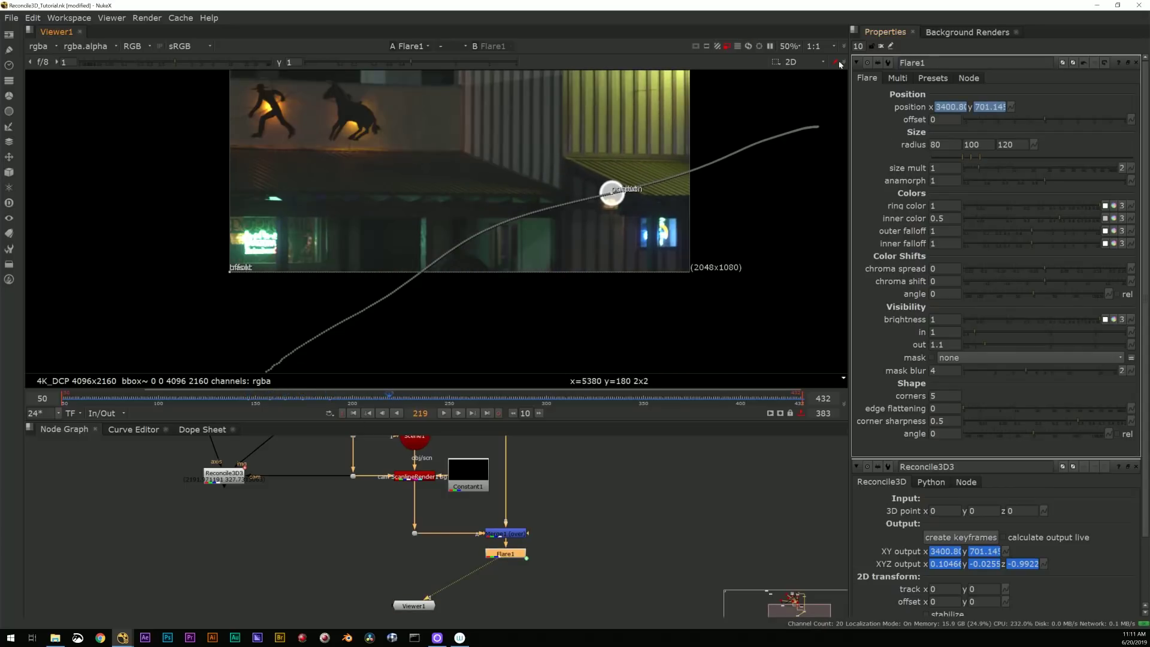
Apply the Bright glowball preset to Flare1, return to its main flare settings and close the Reconcile3D3 properties.
left_click(934, 78)
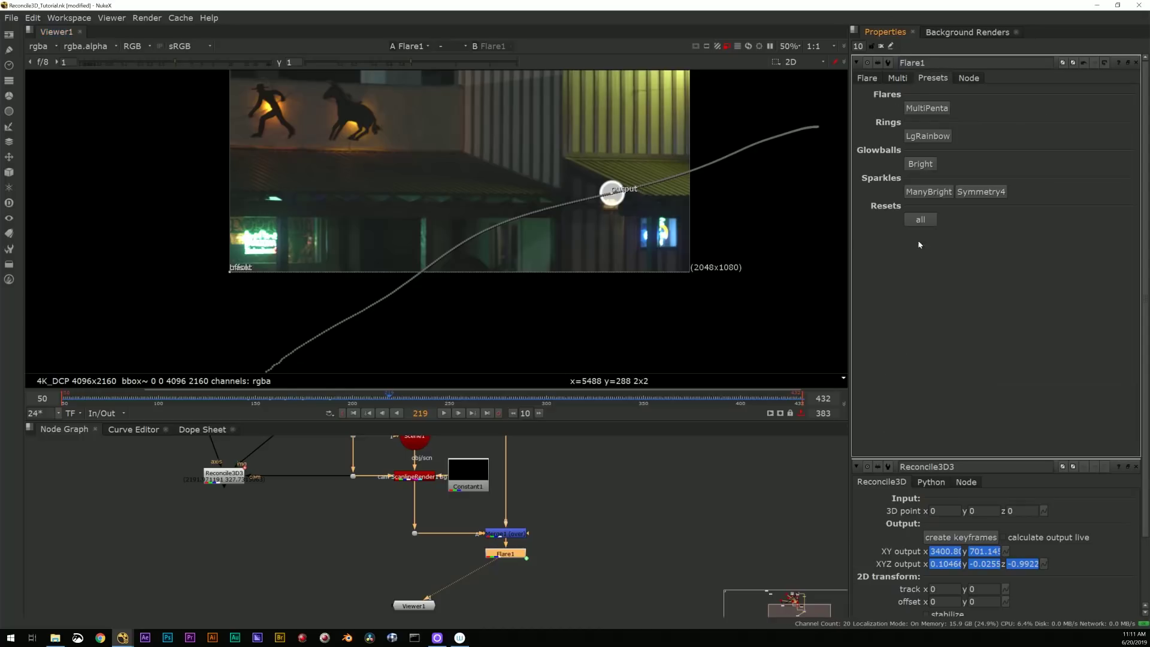
left_click(930, 165)
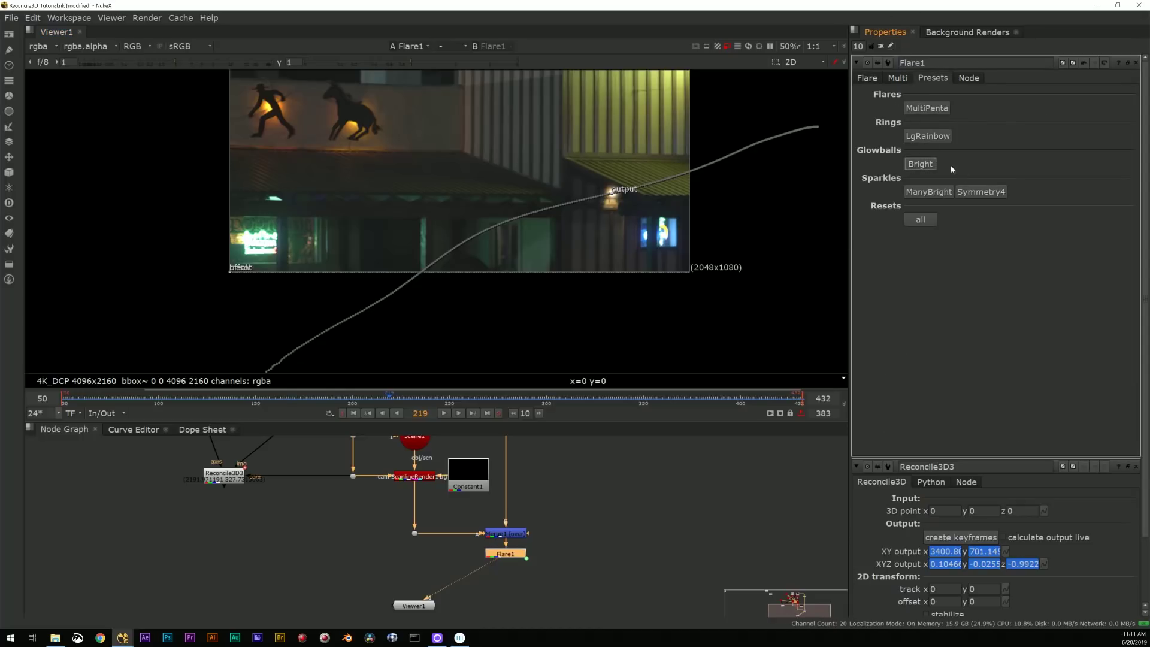
left_click(874, 78)
left_click(1135, 467)
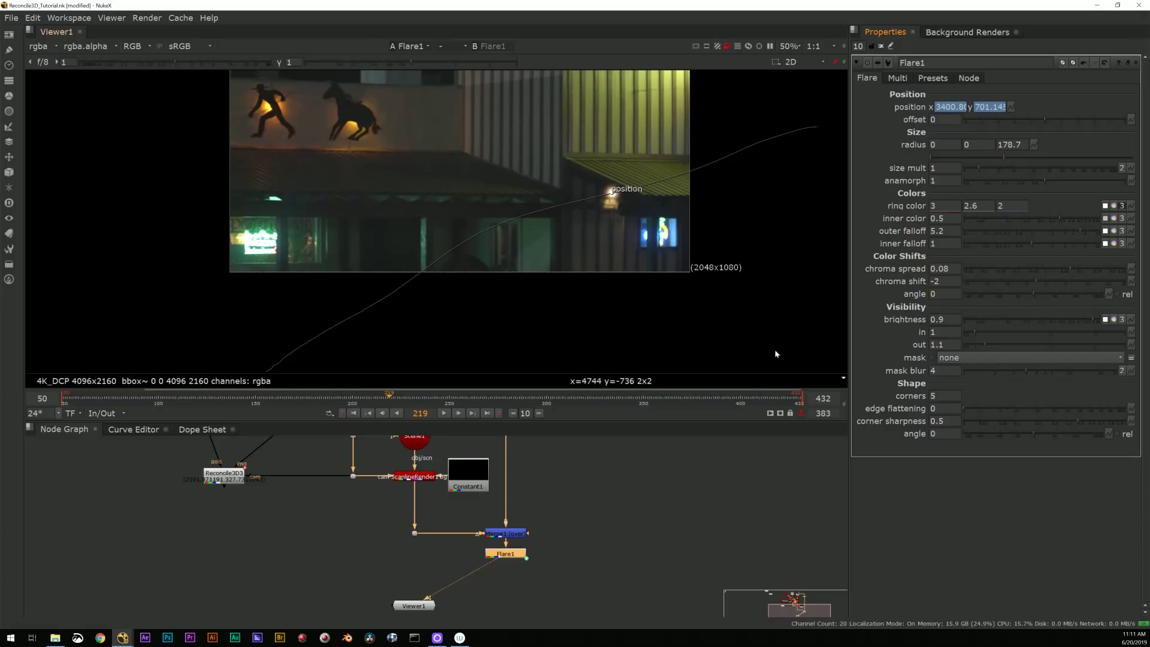
Hide the viewer overlay and scrub back to frame 181 to check how the flare follows the lamp.
middle_click_drag(674, 284, 621, 311)
key("q")
key("o")
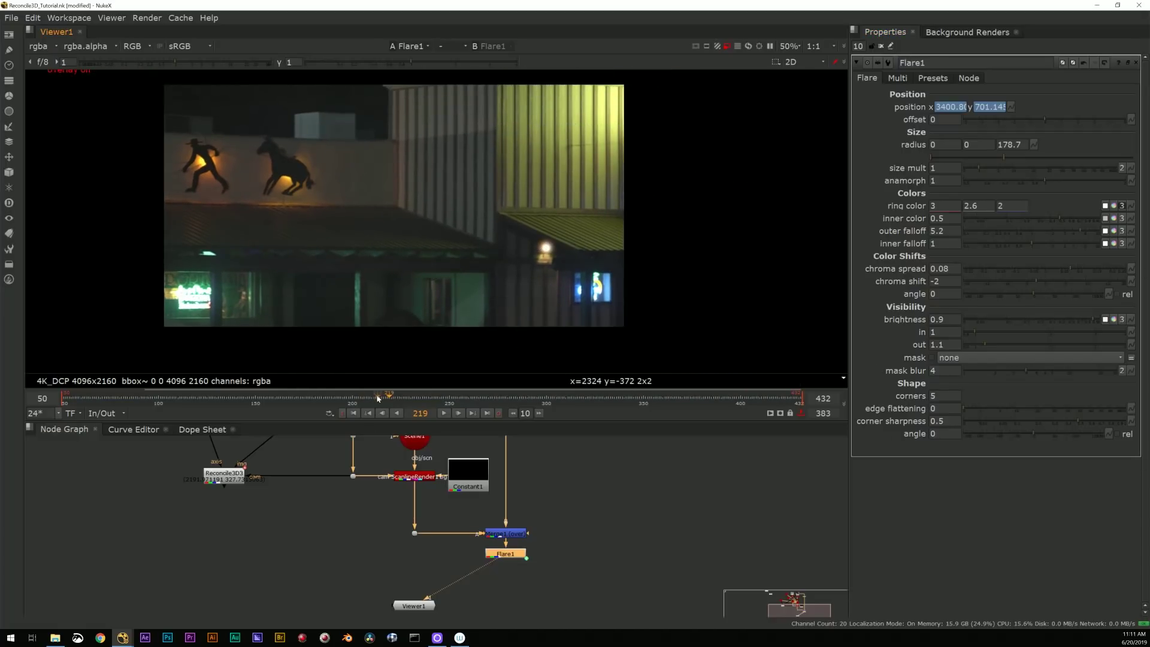
left_click_drag(380, 397, 316, 397)
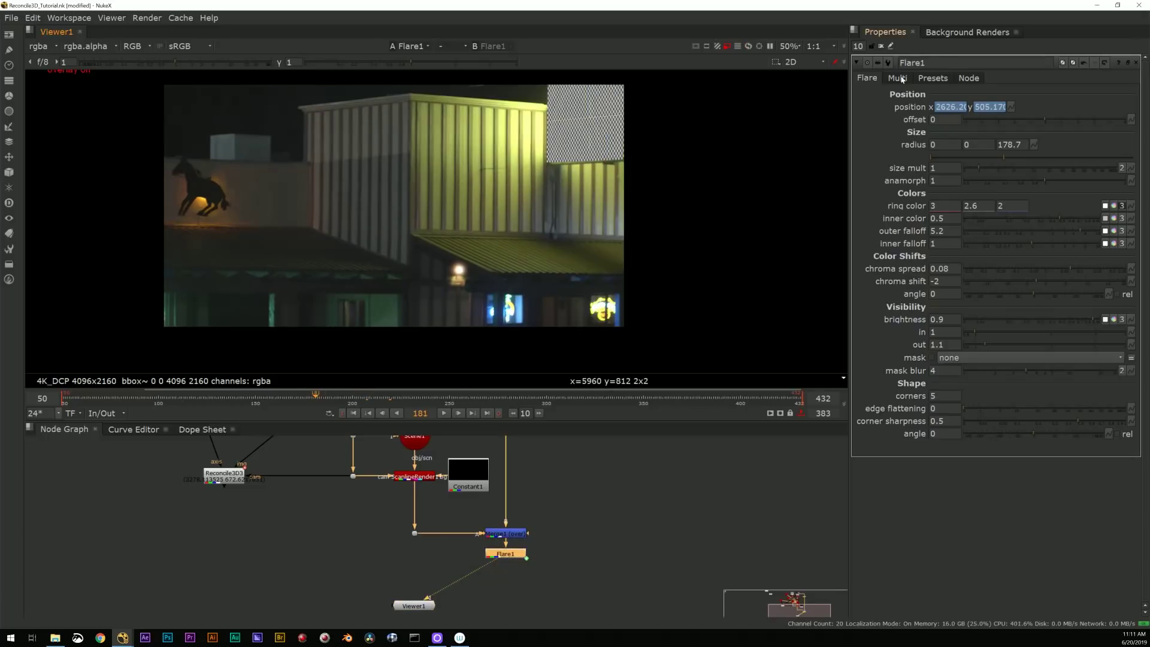
Set Flare1's size mult to 1.7 and check the larger glow across the shot, stopping at frame 169.
left_click_drag(979, 167, 984, 168)
left_click_drag(327, 399, 389, 399)
left_click(292, 399)
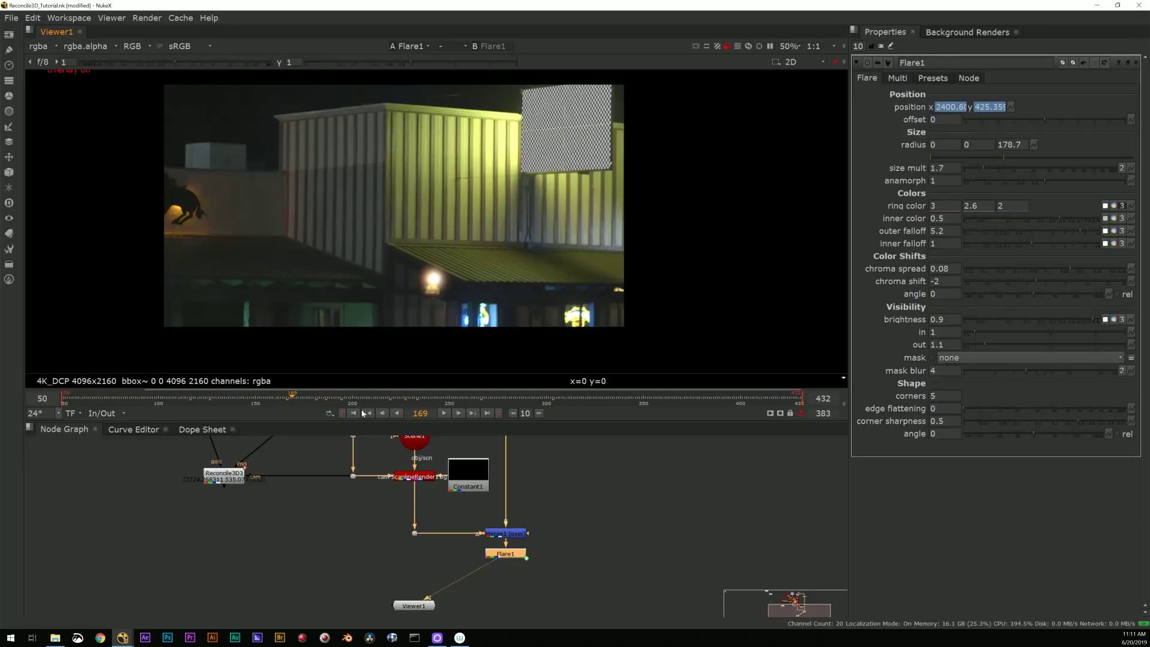
scroll(299, 511, "down", 4)
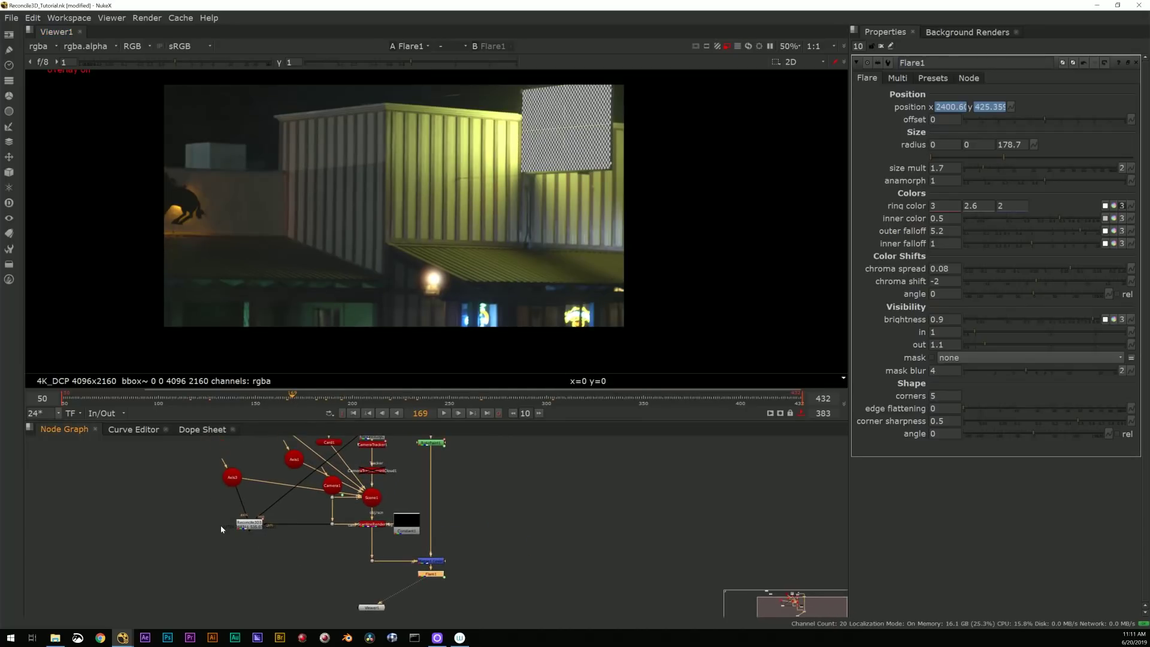